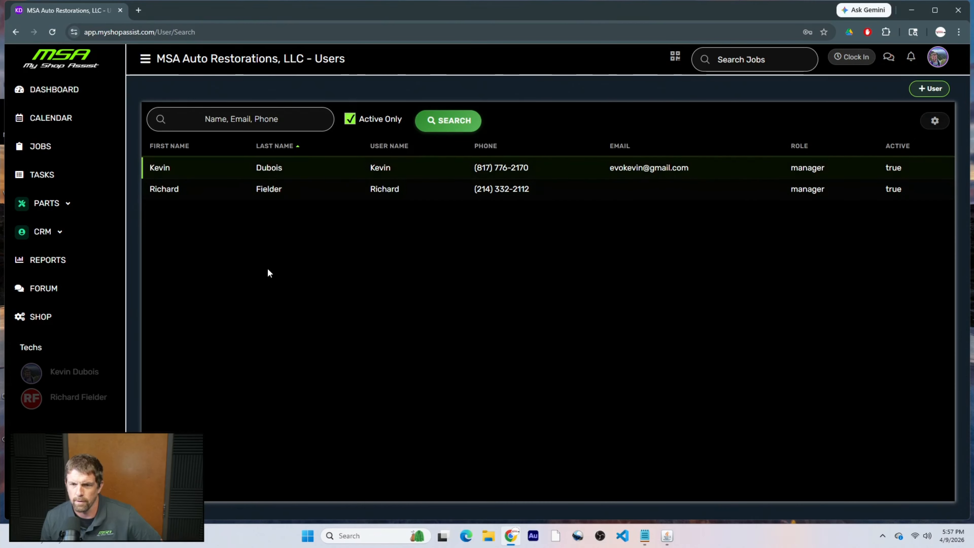
Go back from the Users search page to the Dashboard's Users tab showing the two staff cards.
{"action": "key", "text": "alt+Left"}
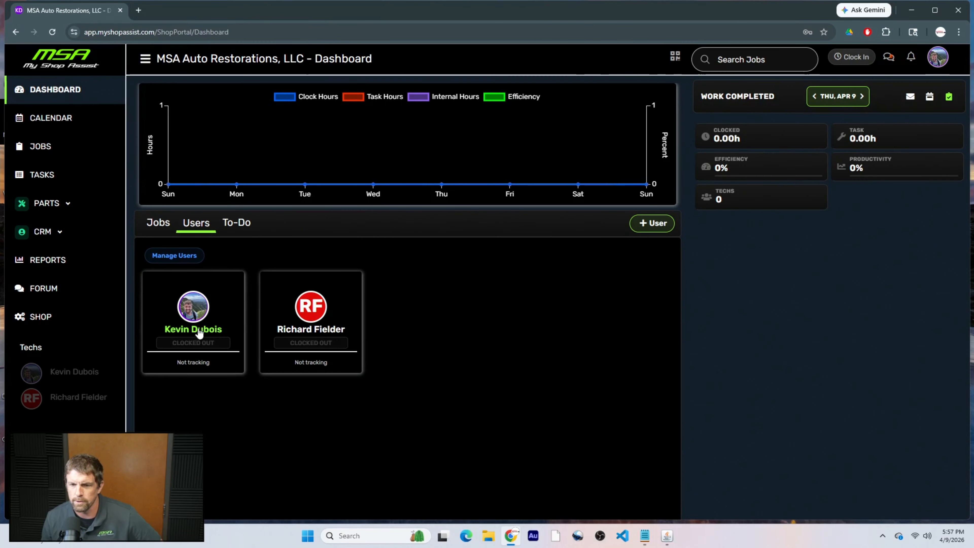
{"action": "left_click", "coordinate": [212, 332]}
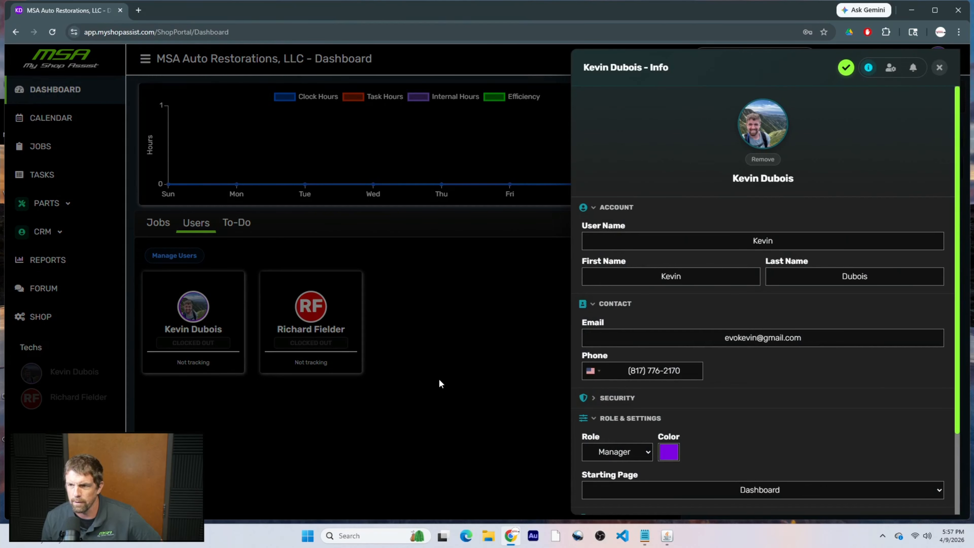
{"action": "left_click", "coordinate": [938, 69]}
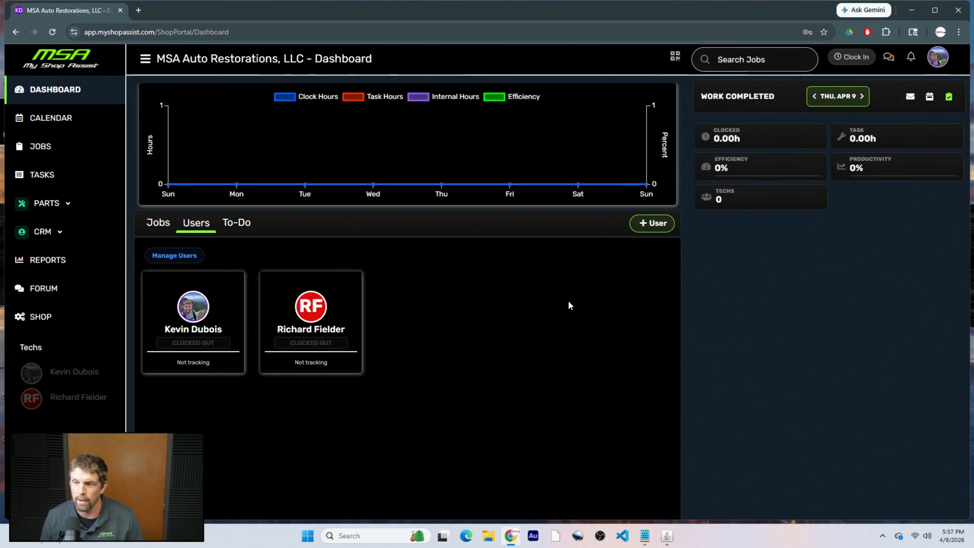
{"action": "left_click", "coordinate": [940, 61]}
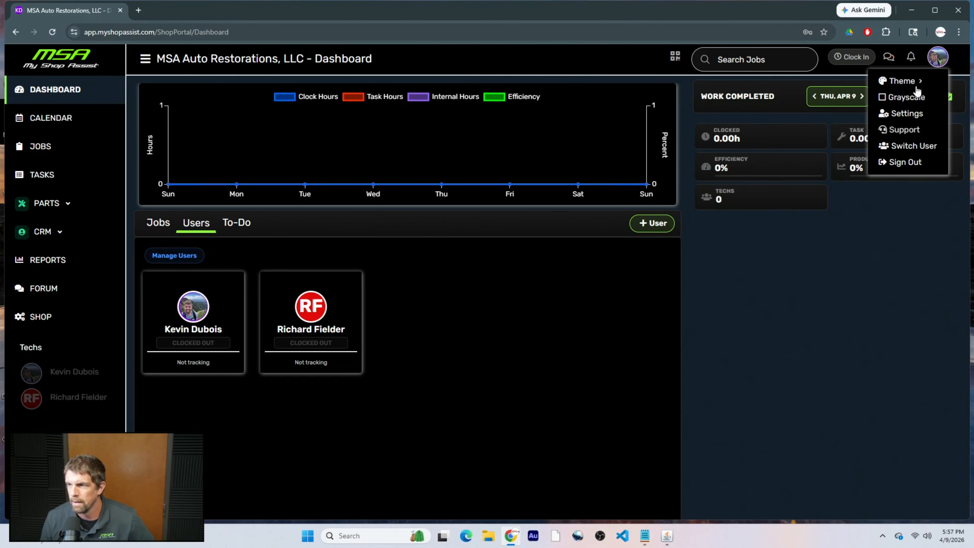
{"action": "left_click", "coordinate": [907, 112]}
{"action": "left_click", "coordinate": [938, 68]}
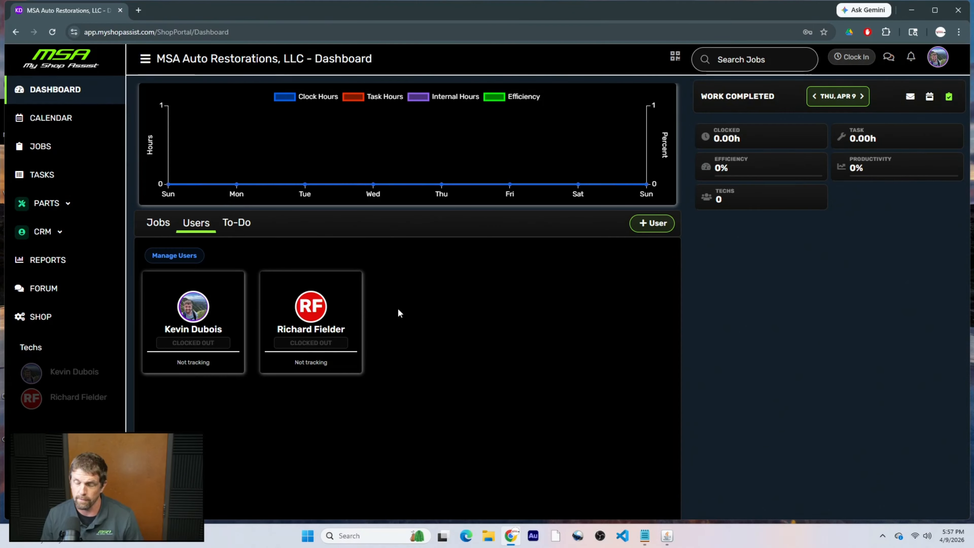
Add a new user with user name Technician and the person's first and last name.
{"action": "left_click", "coordinate": [639, 229]}
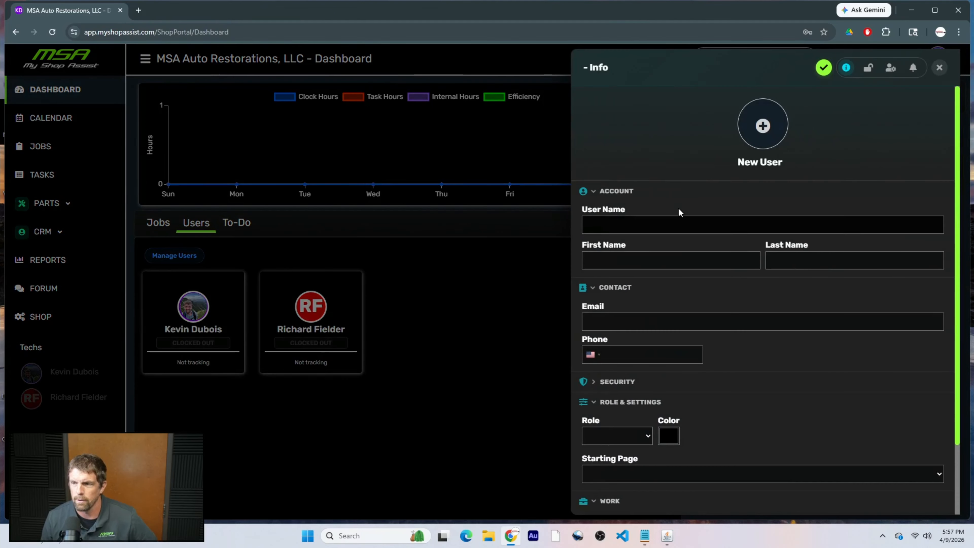
{"action": "left_click", "coordinate": [723, 225]}
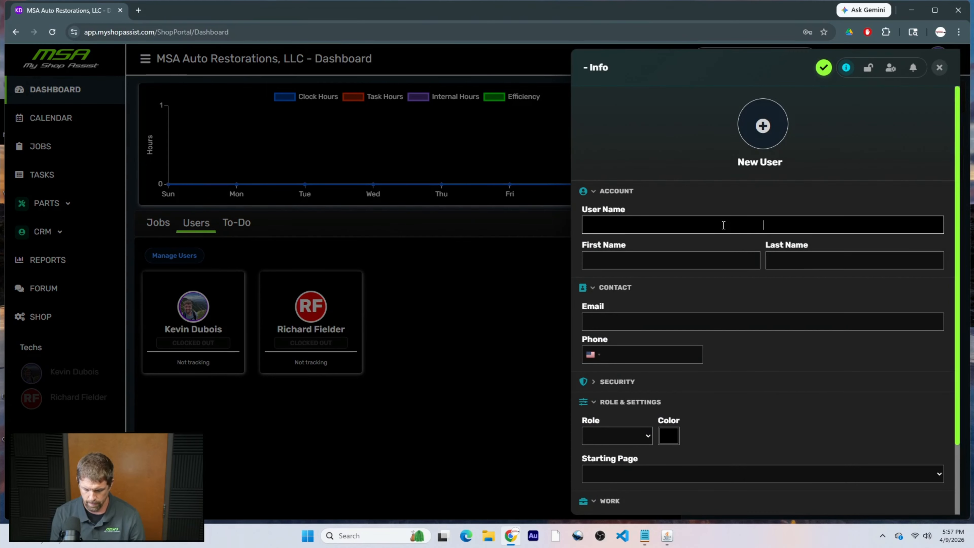
{"action": "type", "text": "Technici"}
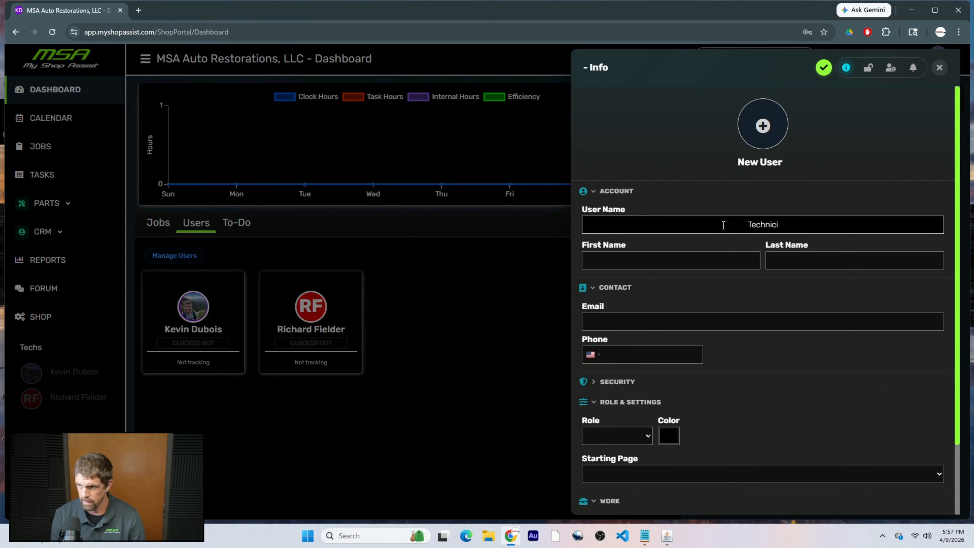
{"action": "type", "text": "an"}
{"action": "key", "text": "Tab"}
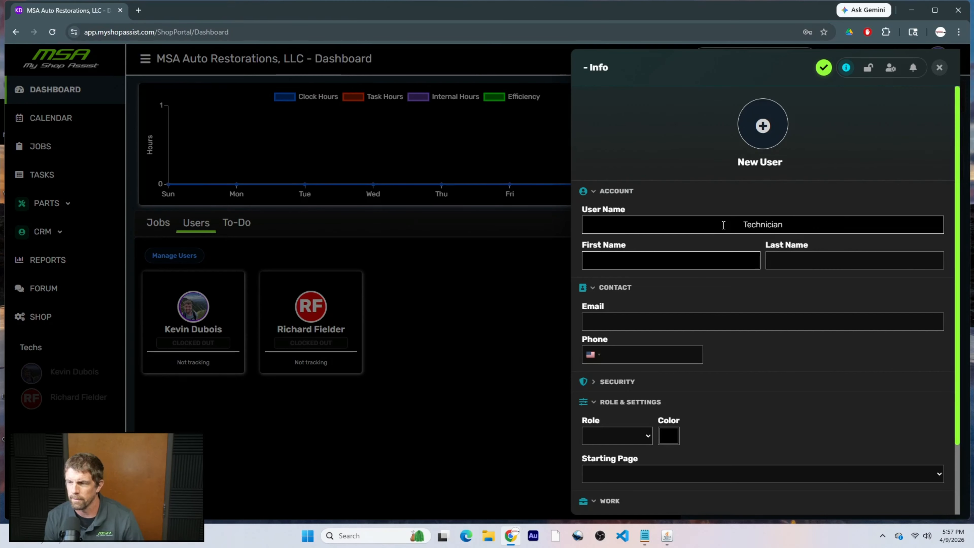
{"action": "type", "text": "John"}
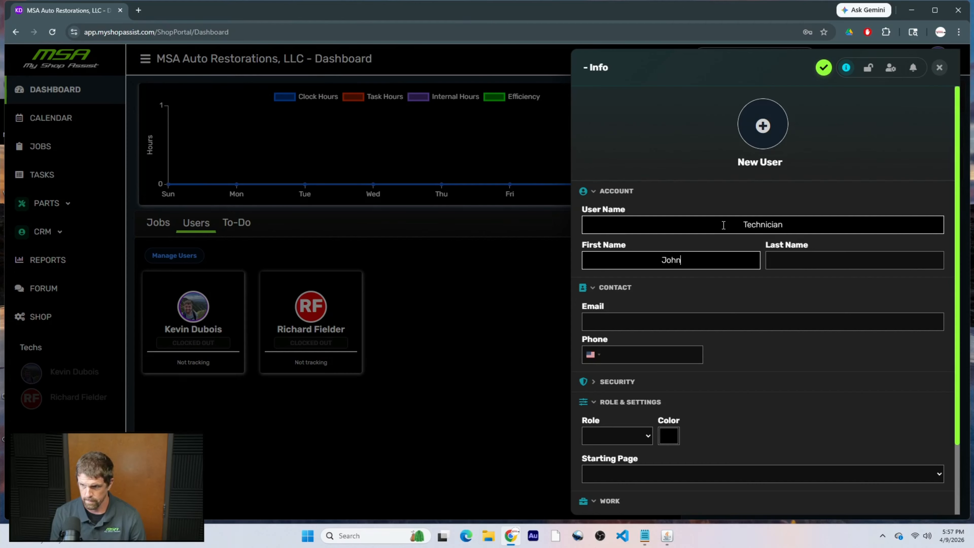
{"action": "key", "text": "Tab"}
{"action": "type", "text": "Doe"}
Fill in the new user's e-mail address and phone number.
{"action": "key", "text": "Tab"}
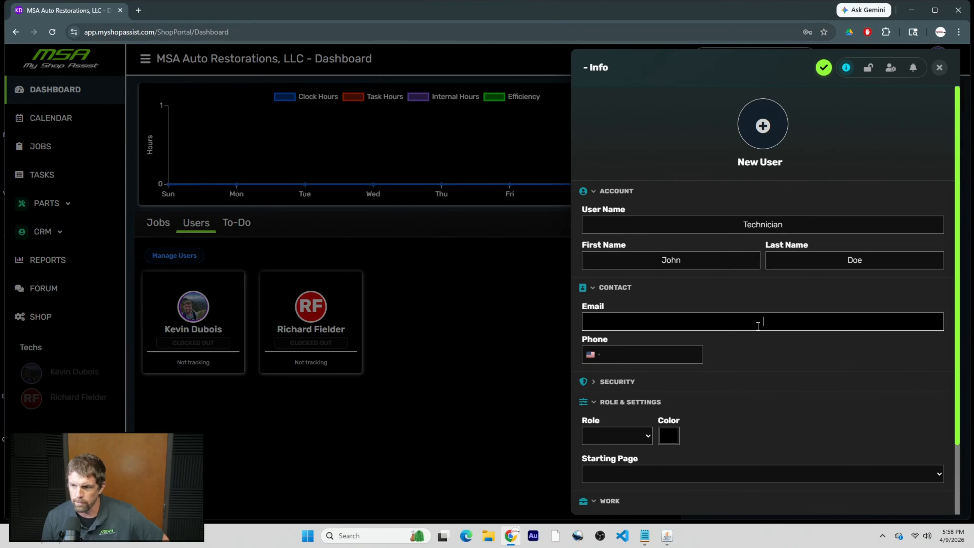
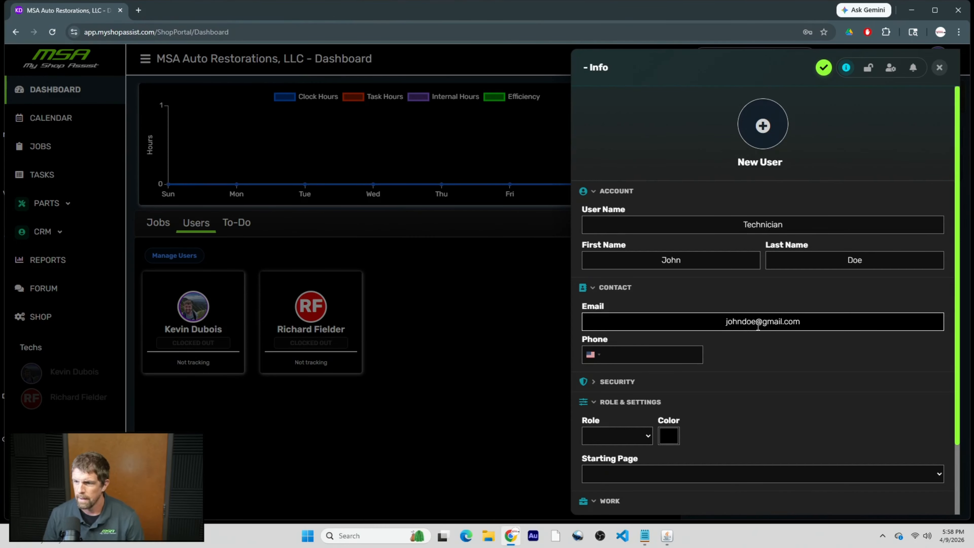
{"action": "left_click", "coordinate": [652, 354]}
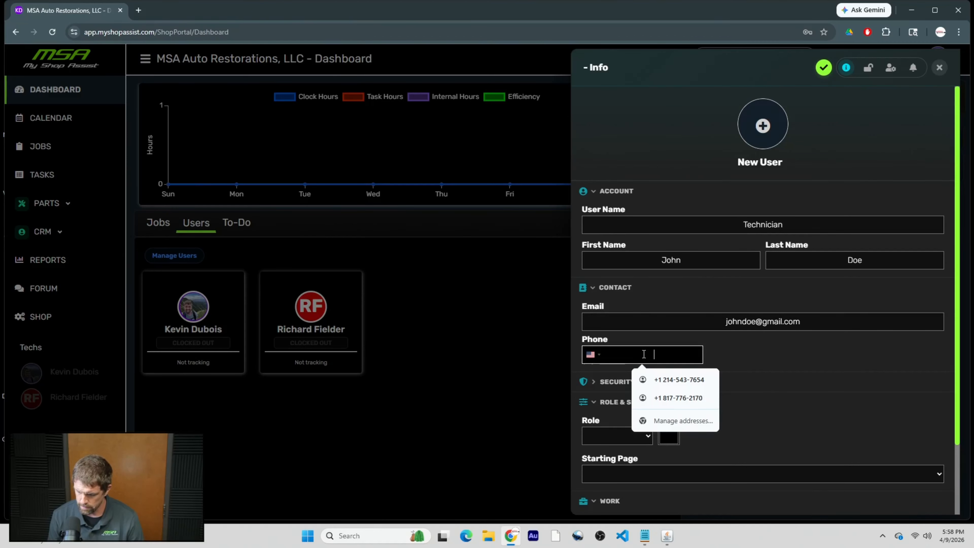
{"action": "type", "text": "214) 555-7777"}
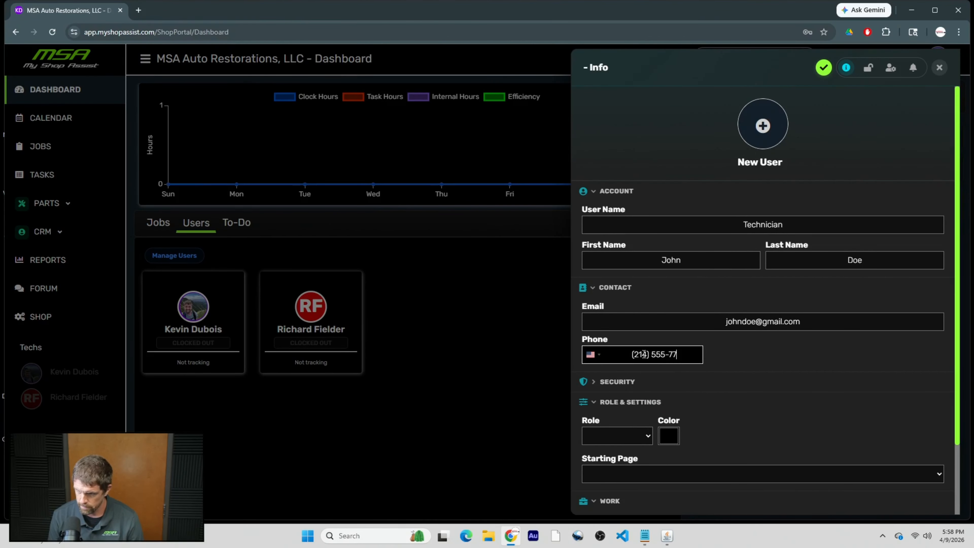
Under Security, enter and confirm a password for the new user.
{"action": "left_click", "coordinate": [594, 383]}
{"action": "scroll", "coordinate": [683, 388], "scroll_direction": "down", "scroll_amount": 2}
{"action": "scroll", "coordinate": [682, 389], "scroll_direction": "down", "scroll_amount": 1}
{"action": "left_click", "coordinate": [679, 315]}
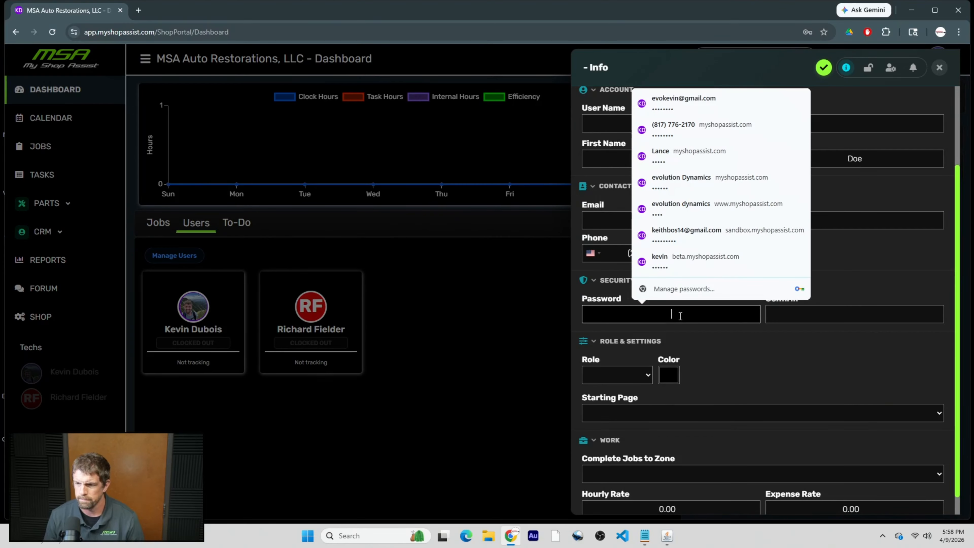
{"action": "type", "text": "123"}
{"action": "key", "text": "Tab"}
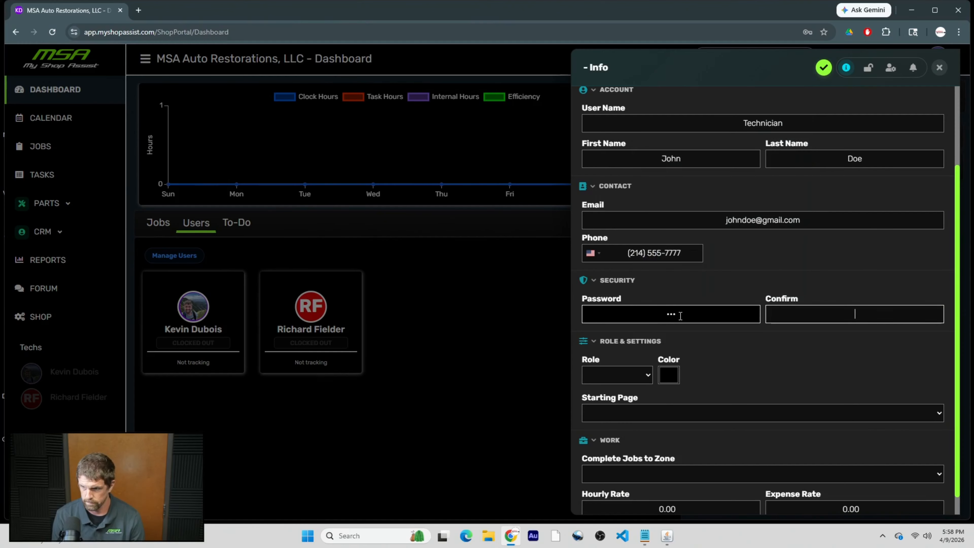
{"action": "type", "text": "123"}
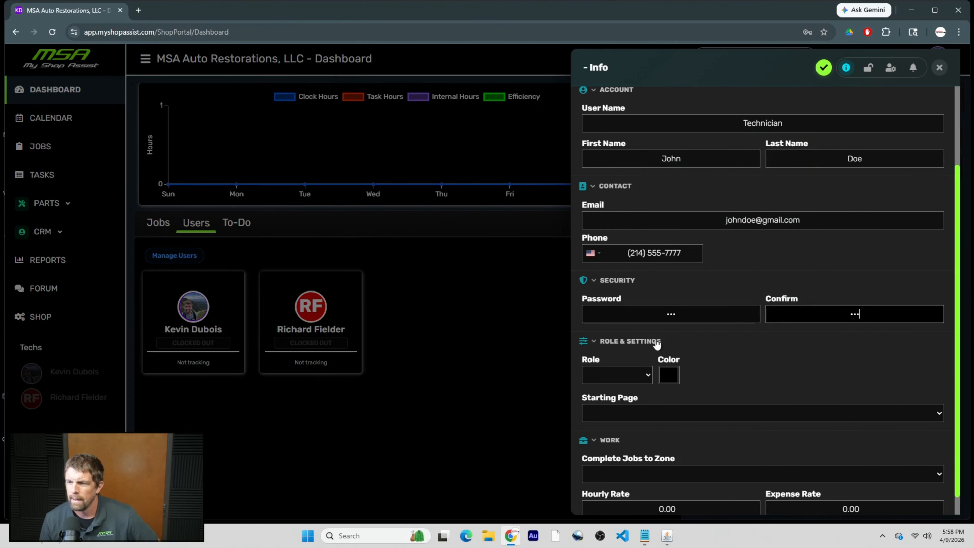
Give the new user the Technician role and a bright green colour, then choose a starting page.
{"action": "left_click", "coordinate": [619, 377]}
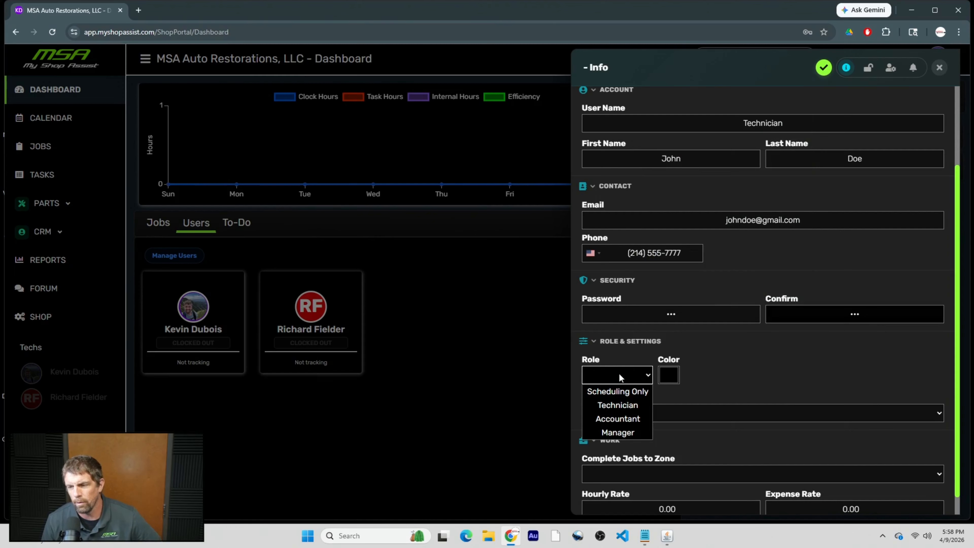
{"action": "left_click", "coordinate": [614, 405]}
{"action": "left_click", "coordinate": [673, 377]}
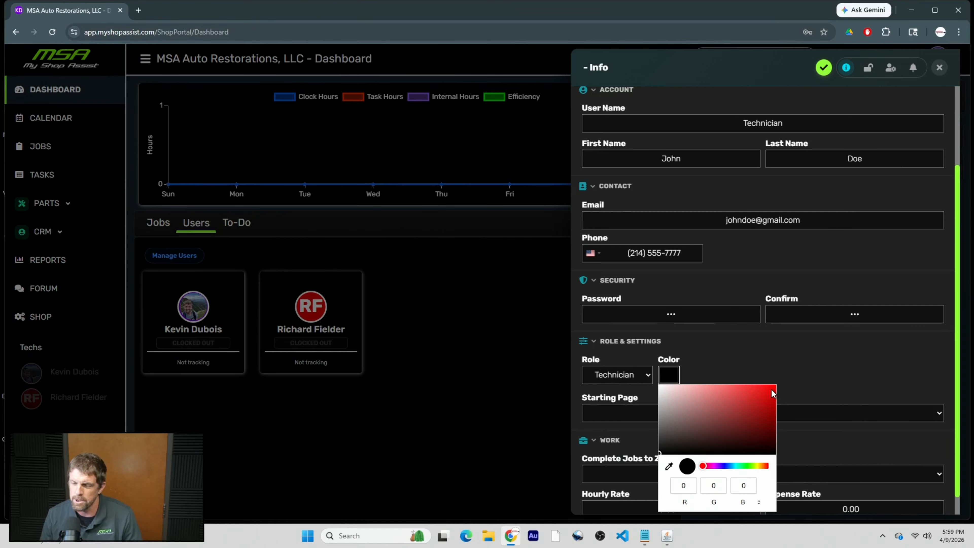
{"action": "left_click", "coordinate": [746, 465]}
{"action": "left_click_drag", "start_coordinate": [772, 405], "coordinate": [775, 386]}
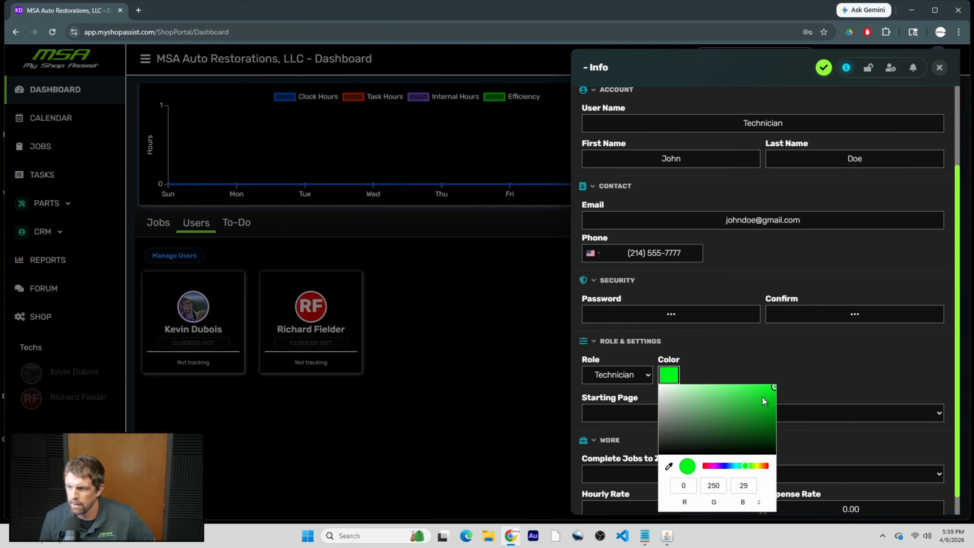
{"action": "left_click", "coordinate": [745, 358]}
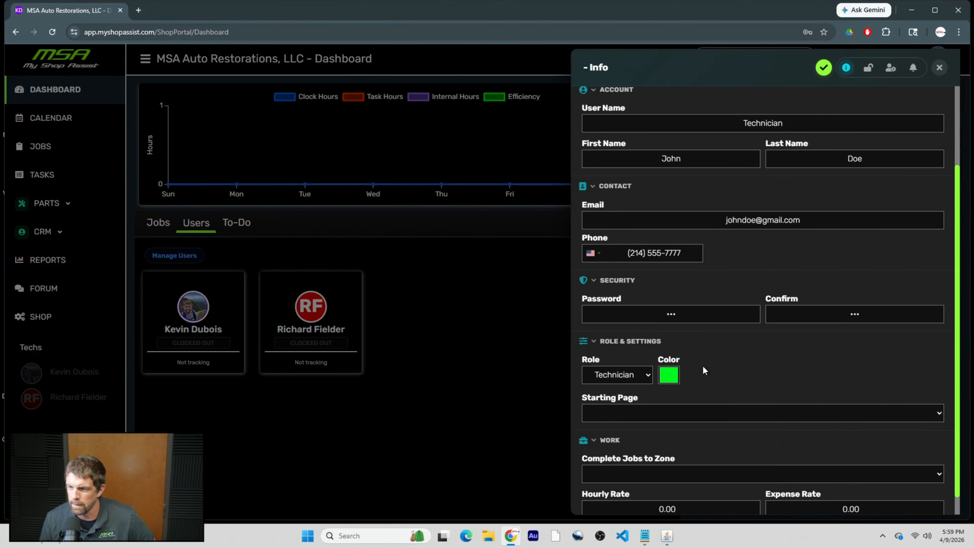
{"action": "left_click", "coordinate": [678, 413]}
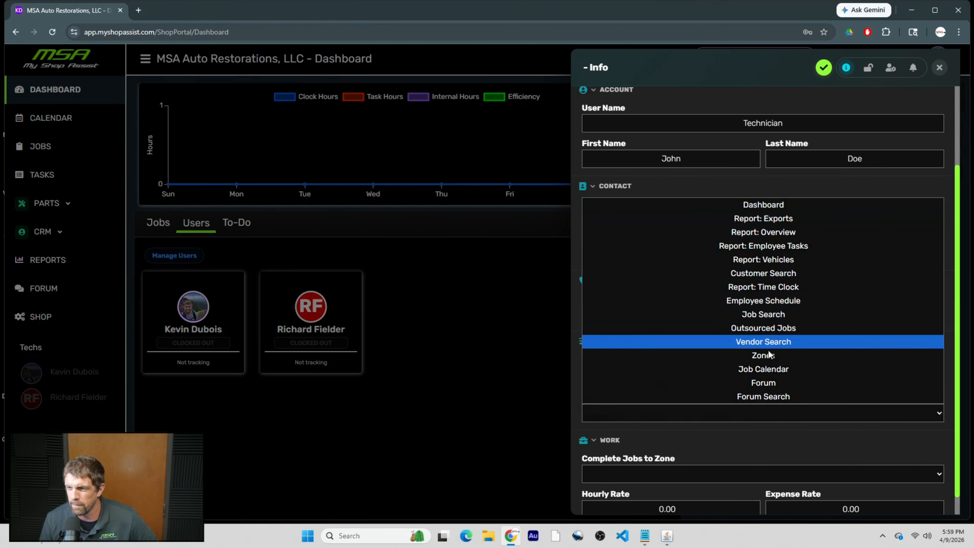
Set the starting page to Dashboard and send completed jobs to the Completed zone.
{"action": "left_click", "coordinate": [772, 206]}
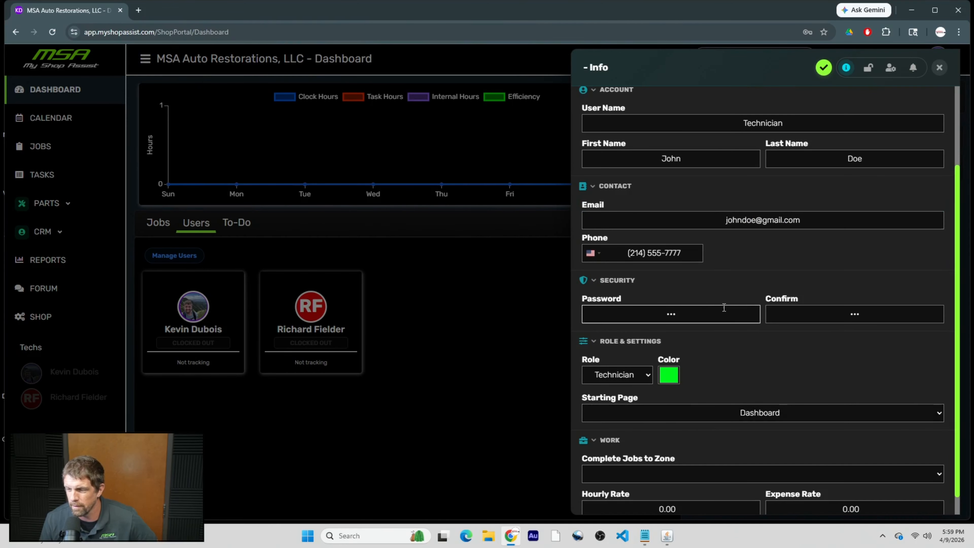
{"action": "scroll", "coordinate": [767, 364], "scroll_direction": "down", "scroll_amount": 1}
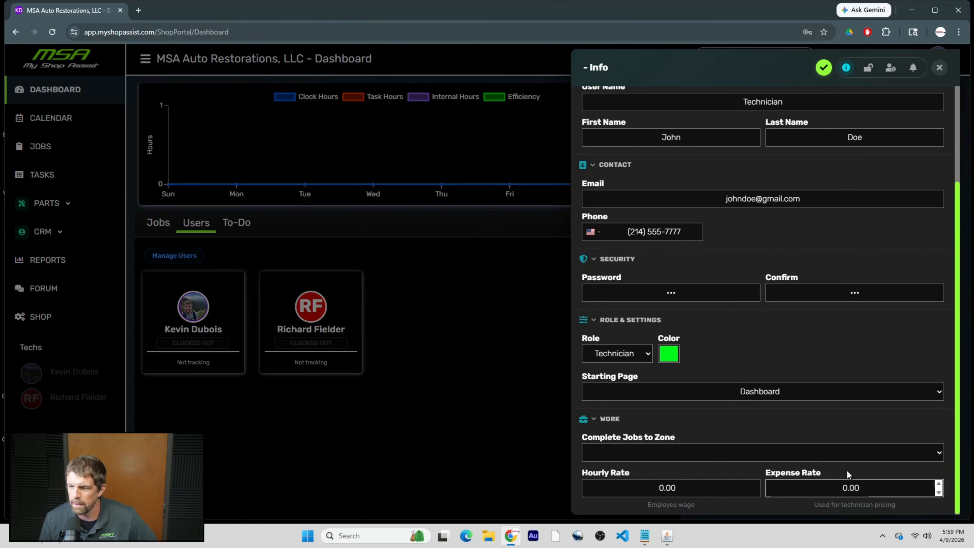
{"action": "left_click", "coordinate": [713, 451]}
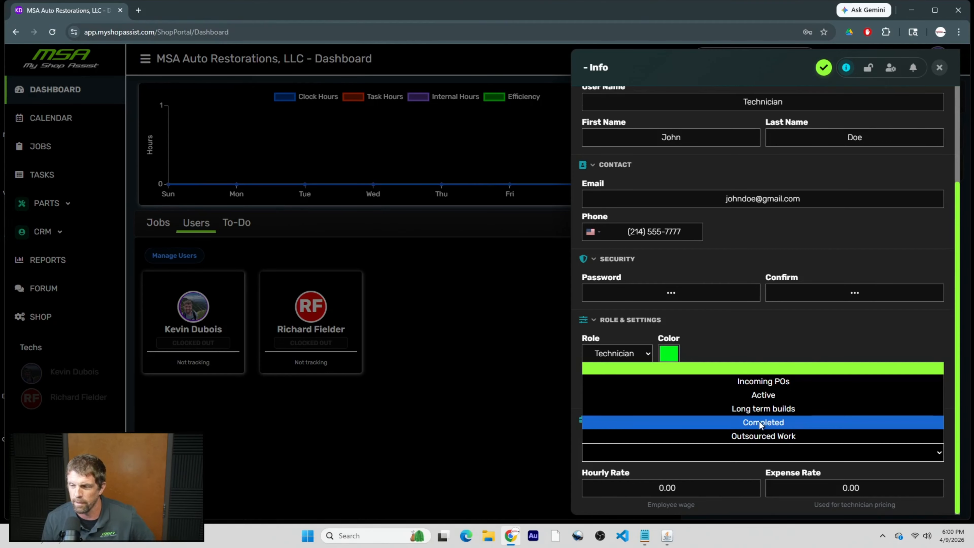
{"action": "left_click", "coordinate": [770, 421]}
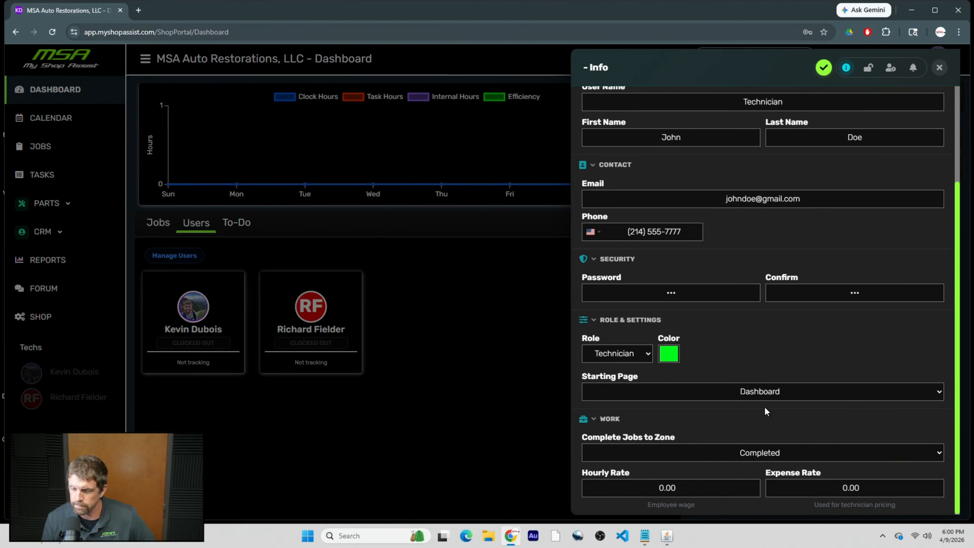
Enter a 40.00 hourly rate and 200.00 expense rate, then save the new technician.
{"action": "left_click", "coordinate": [644, 485]}
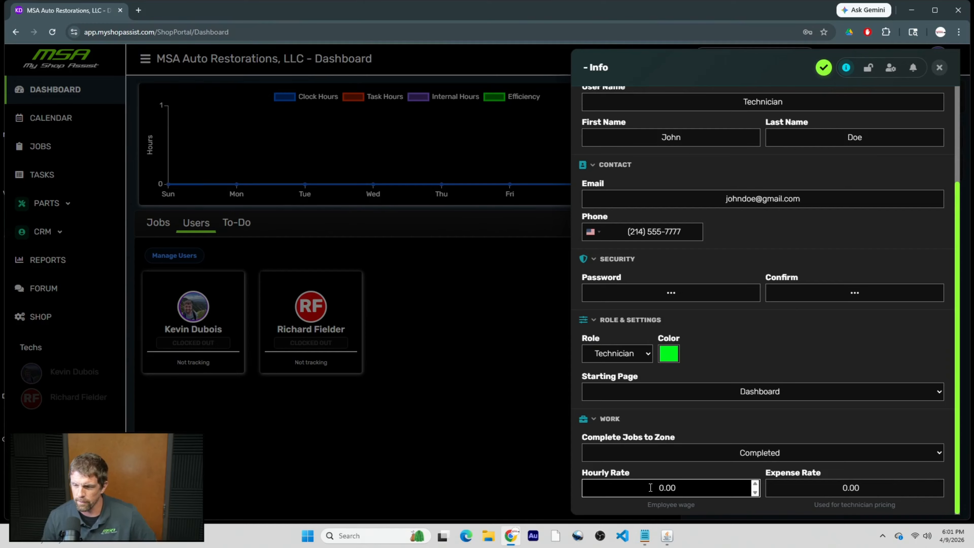
{"action": "type", "text": "4"}
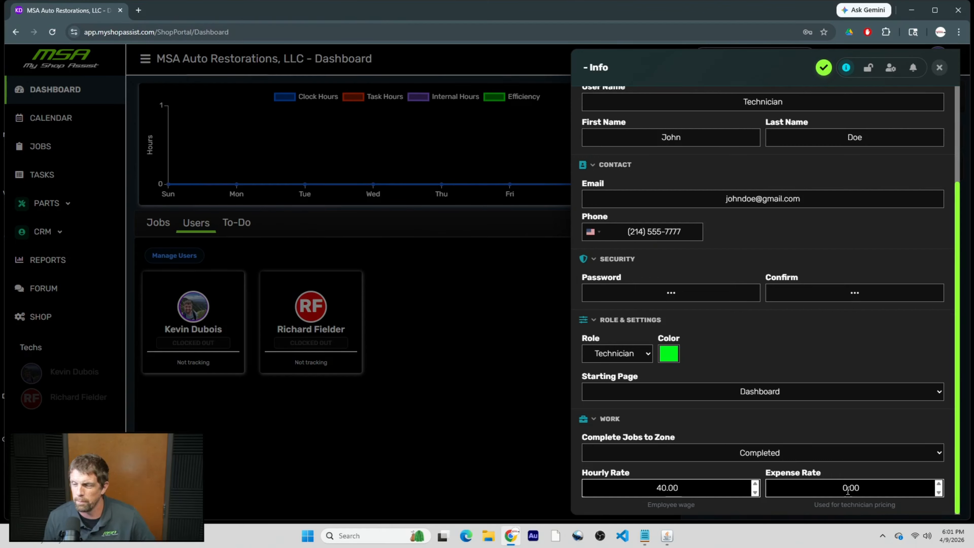
{"action": "left_click", "coordinate": [829, 487]}
{"action": "type", "text": "20"}
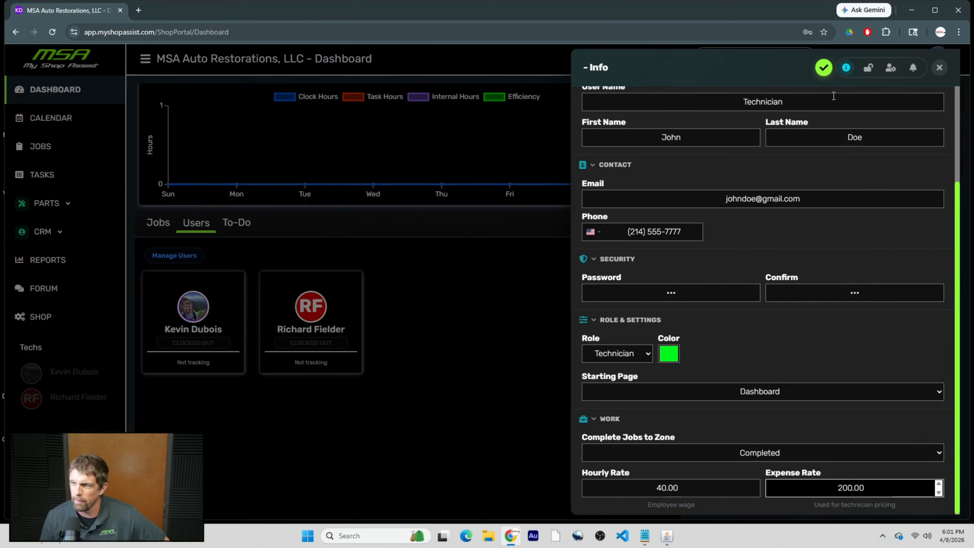
{"action": "left_click", "coordinate": [819, 73]}
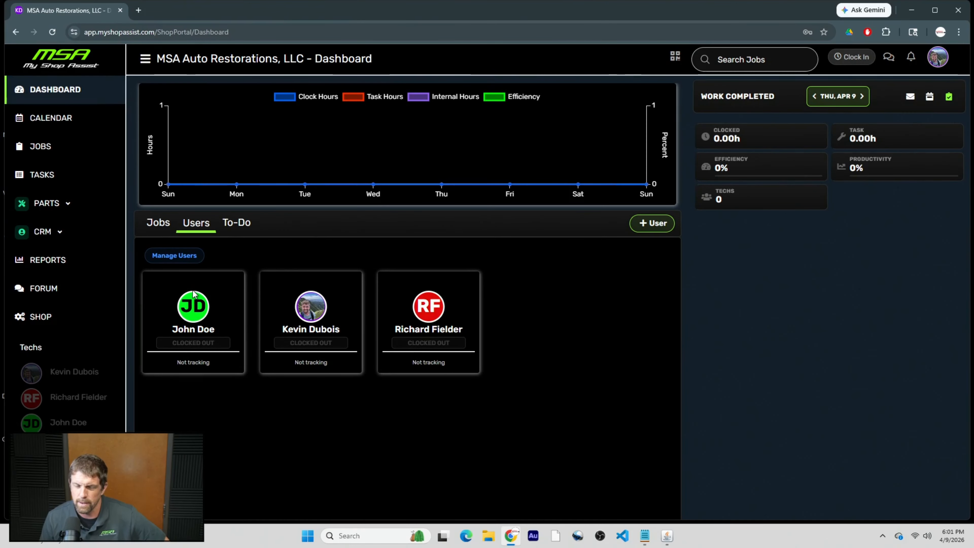
Assign the ACME PO 1 job to technician JD.
{"action": "left_click", "coordinate": [43, 149]}
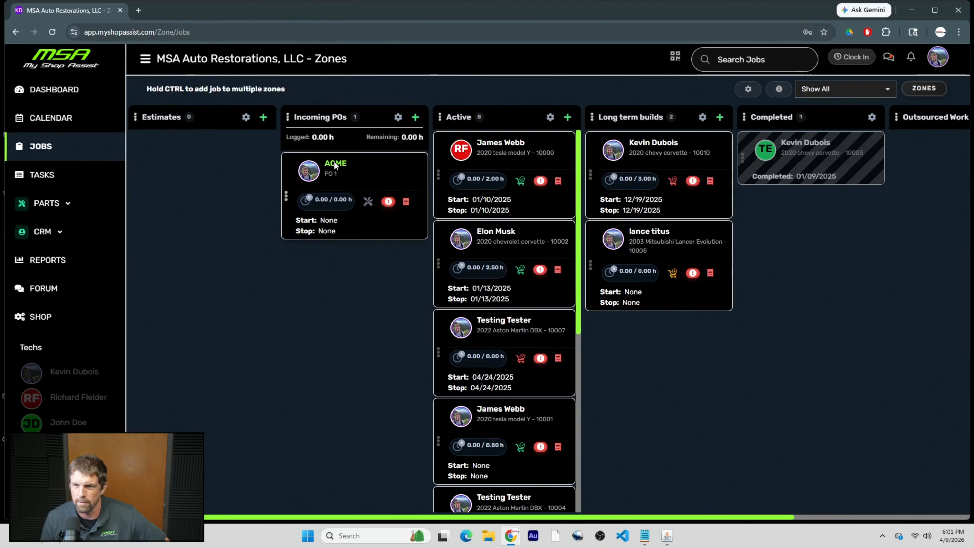
{"action": "left_click", "coordinate": [330, 167]}
{"action": "left_click", "coordinate": [171, 170]}
{"action": "left_click", "coordinate": [199, 200]}
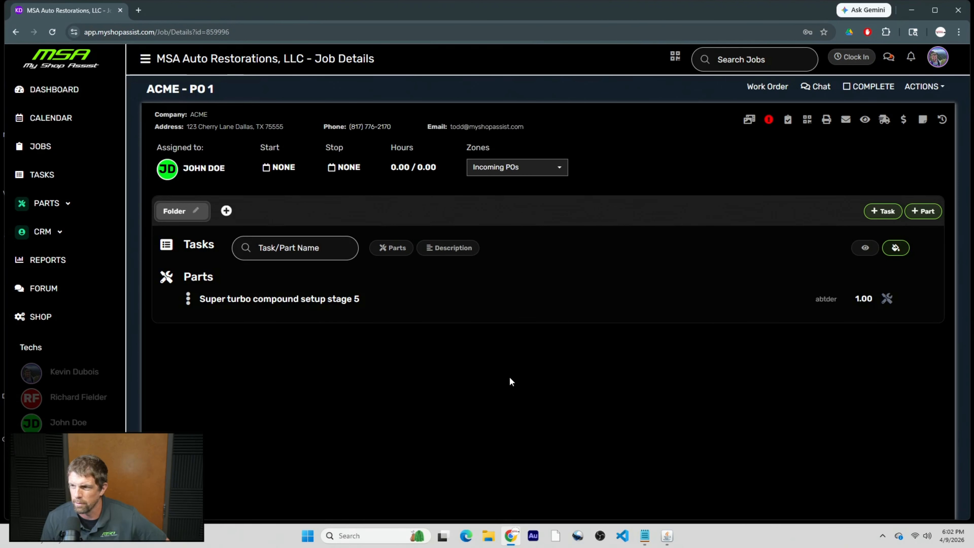
Reassign the first Engine Bay Cleaning task on the 2020 Tesla Model Y job to JD.
{"action": "left_click", "coordinate": [56, 158]}
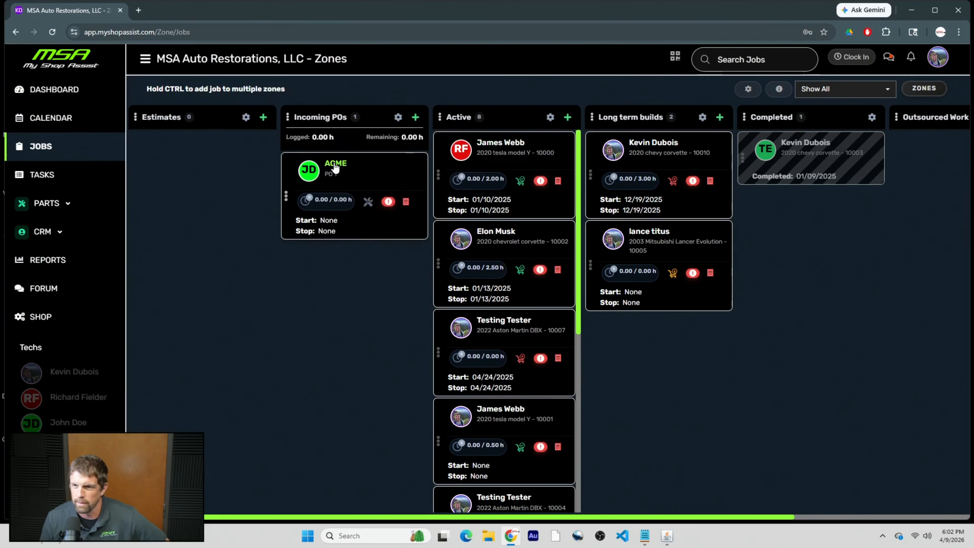
{"action": "left_click", "coordinate": [497, 164]}
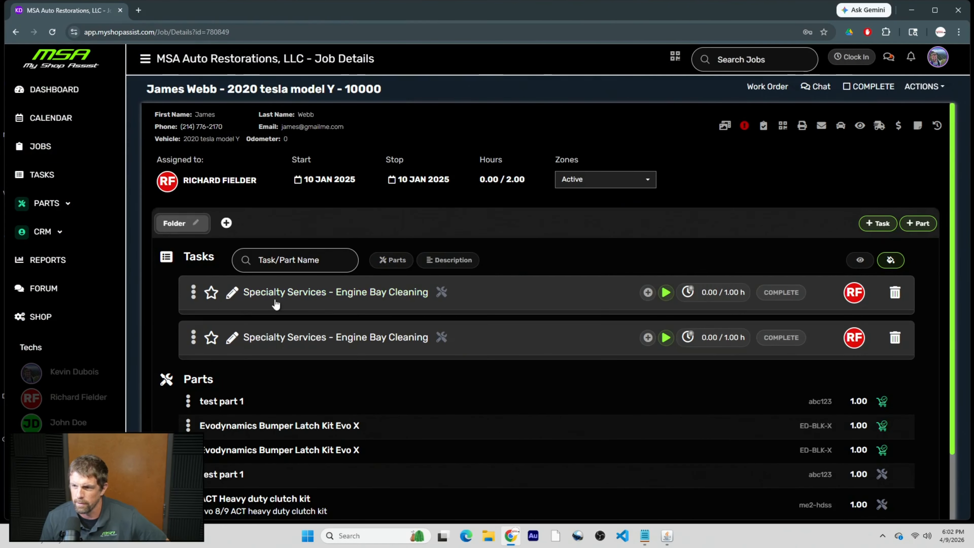
{"action": "left_click", "coordinate": [853, 292]}
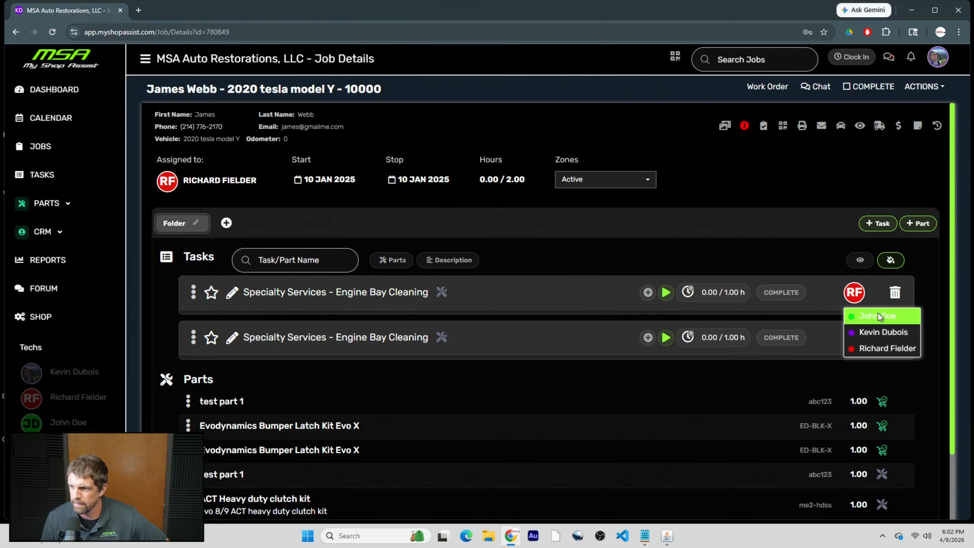
{"action": "left_click", "coordinate": [878, 314]}
{"action": "left_click", "coordinate": [854, 338]}
Assign the second Tesla task to JD, then view JD's permissions with Zones expanded.
{"action": "left_click", "coordinate": [870, 361]}
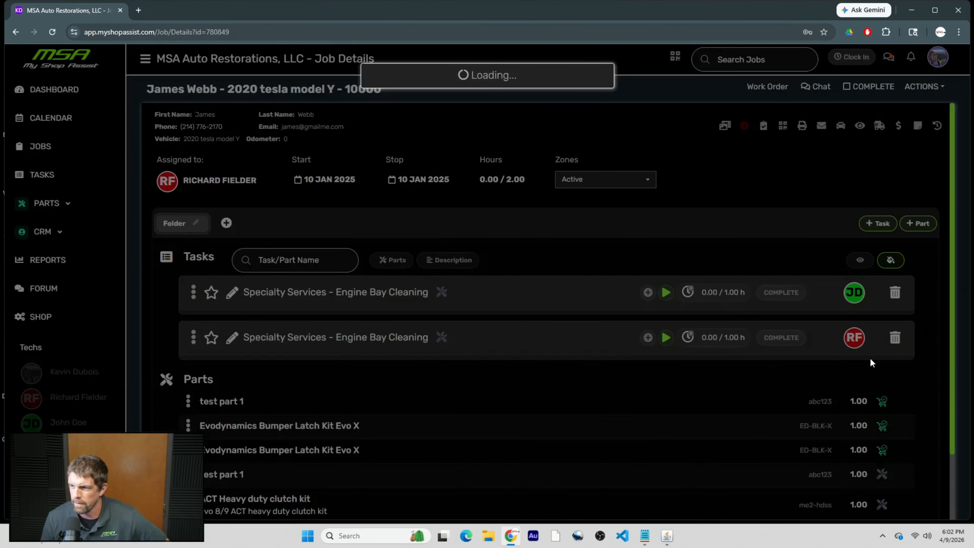
{"action": "left_click", "coordinate": [79, 90]}
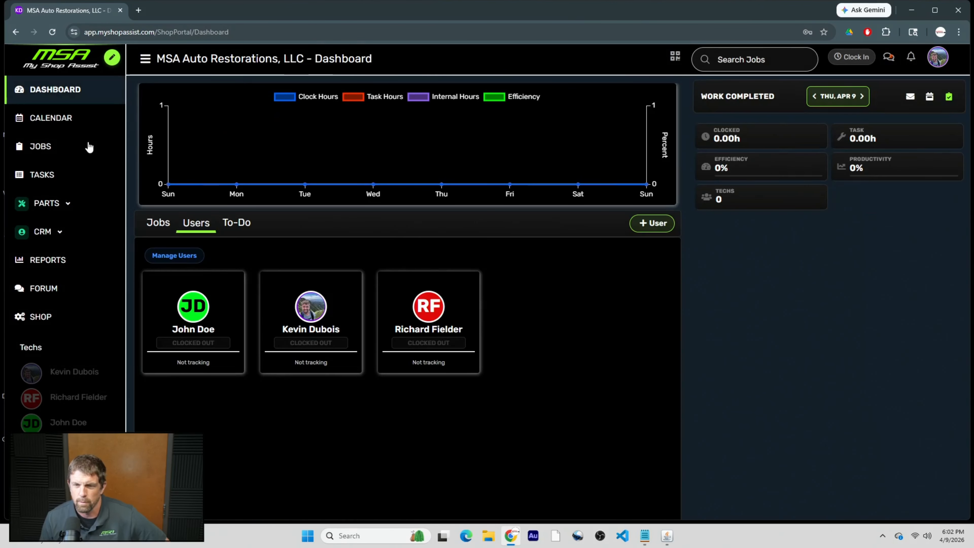
{"action": "left_click", "coordinate": [202, 331]}
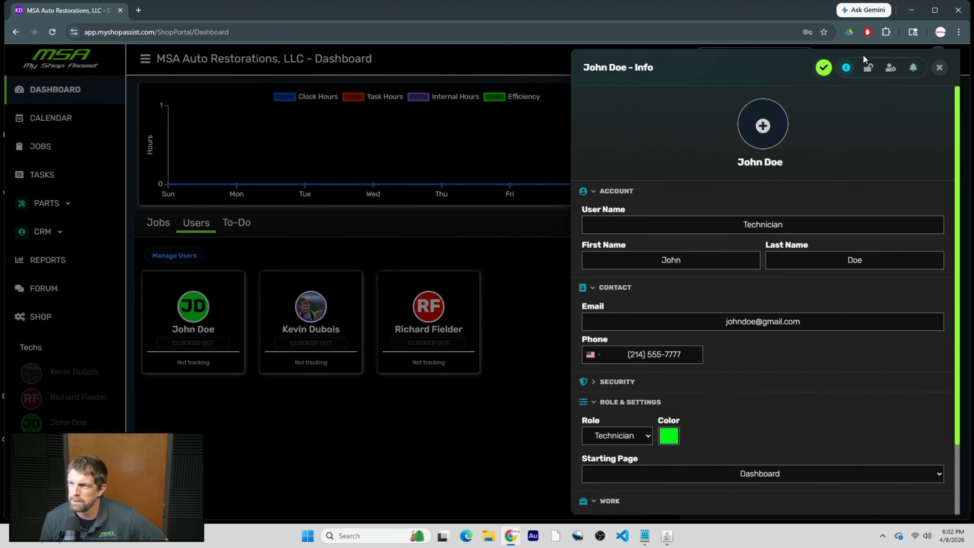
{"action": "left_click", "coordinate": [868, 68]}
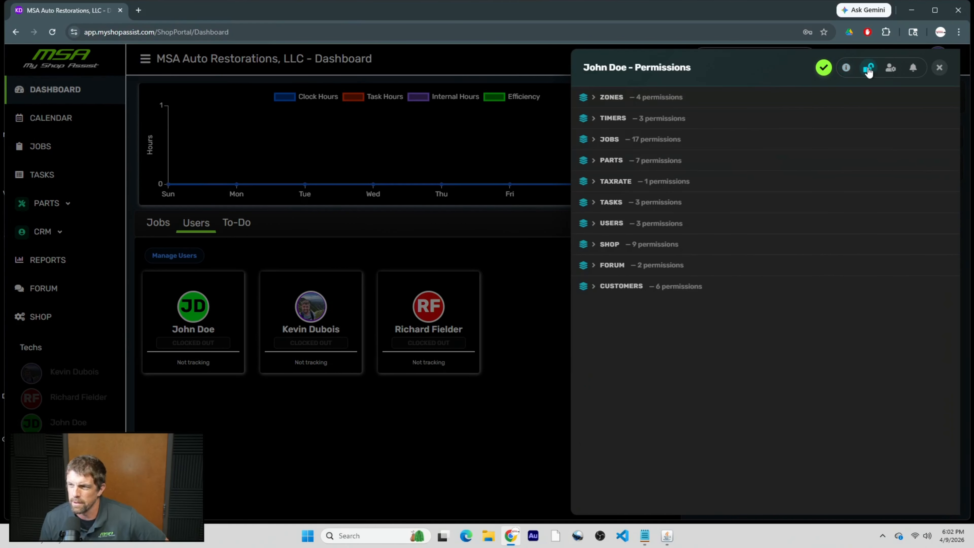
{"action": "left_click", "coordinate": [600, 100]}
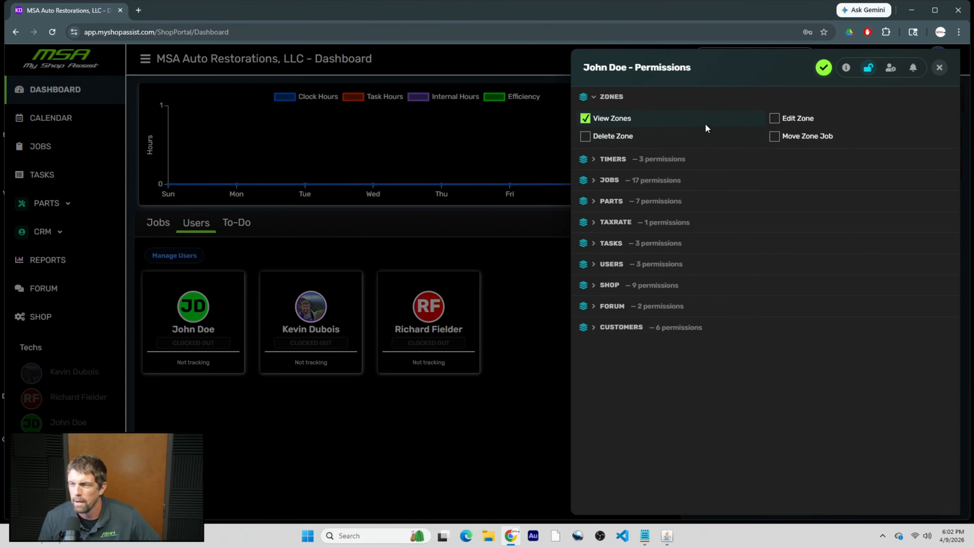
Close the permissions panel, try moving columns on the Jobs zone board, then return to the Dashboard.
{"action": "left_click", "coordinate": [939, 67]}
{"action": "left_click", "coordinate": [40, 147]}
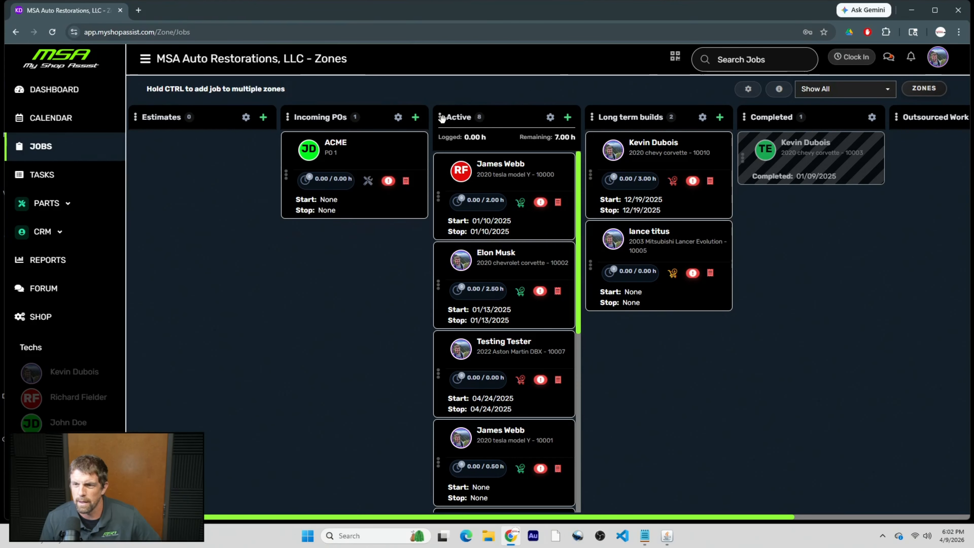
{"action": "mouse_move", "coordinate": [441, 110]}
{"action": "left_mouse_down"}
{"action": "mouse_move", "coordinate": [289, 112]}
{"action": "mouse_move", "coordinate": [595, 115]}
{"action": "mouse_move", "coordinate": [457, 119]}
{"action": "left_mouse_up"}
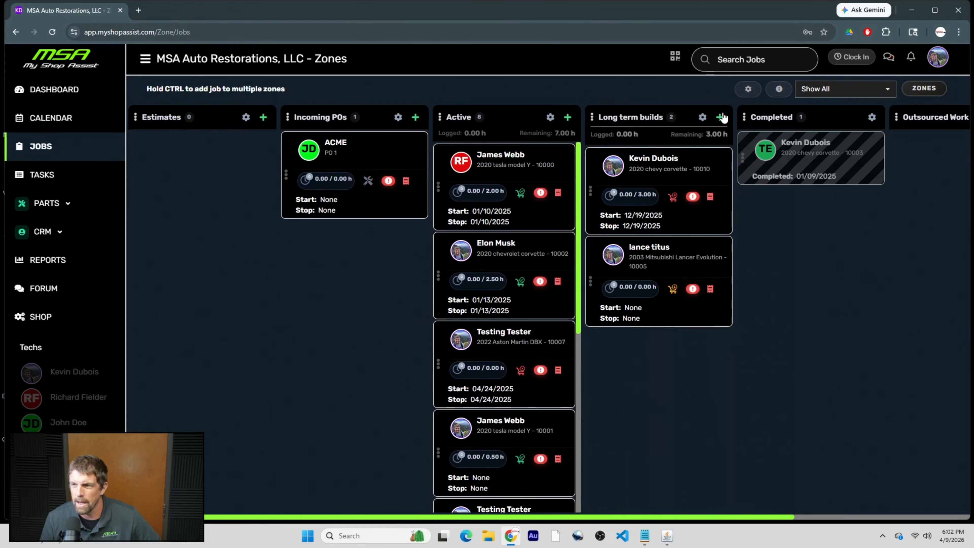
{"action": "left_click", "coordinate": [924, 88]}
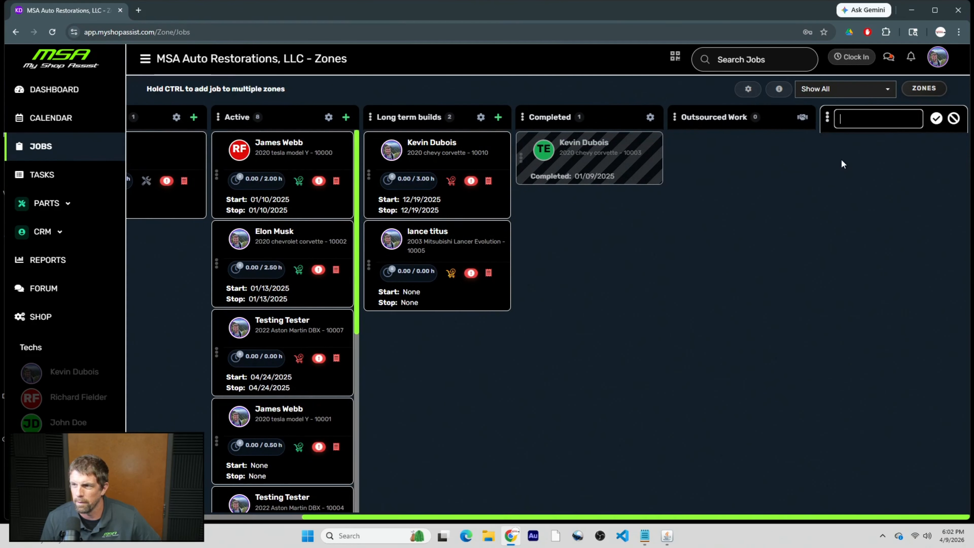
{"action": "scroll", "coordinate": [719, 210], "scroll_direction": "left", "scroll_amount": 3}
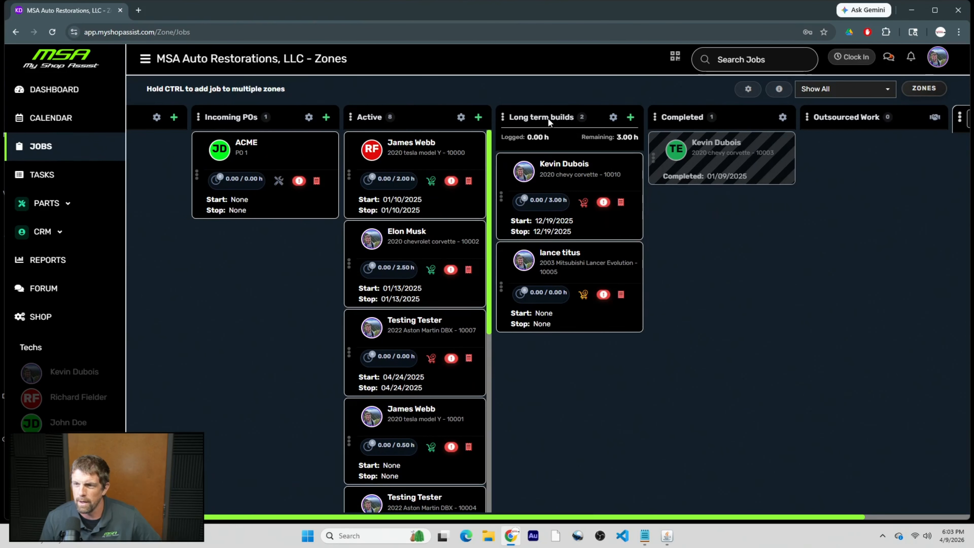
{"action": "scroll", "coordinate": [541, 404], "scroll_direction": "left", "scroll_amount": 2}
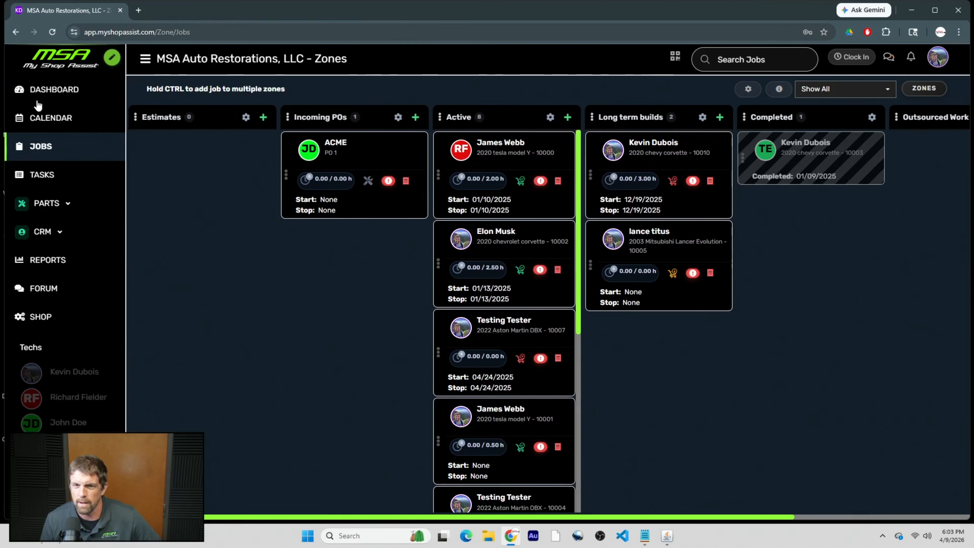
{"action": "left_click", "coordinate": [55, 90]}
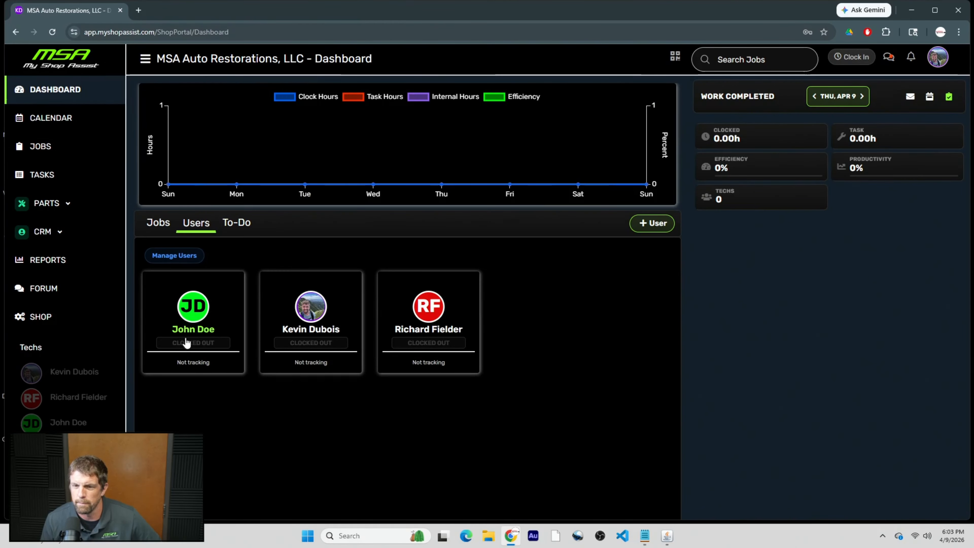
Open JD's permissions and expand the Zones and Timers groups.
{"action": "left_click", "coordinate": [226, 322]}
{"action": "left_click", "coordinate": [869, 68]}
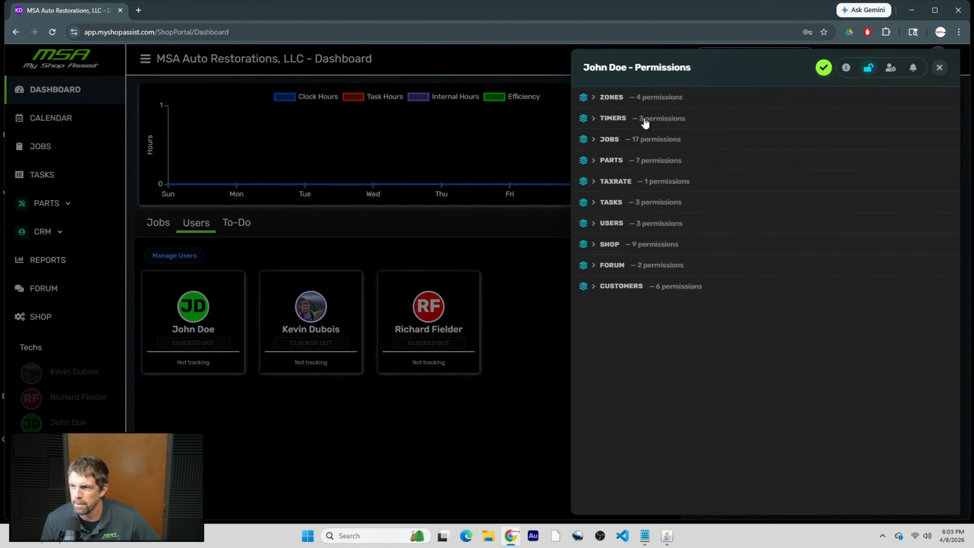
{"action": "left_click", "coordinate": [611, 97]}
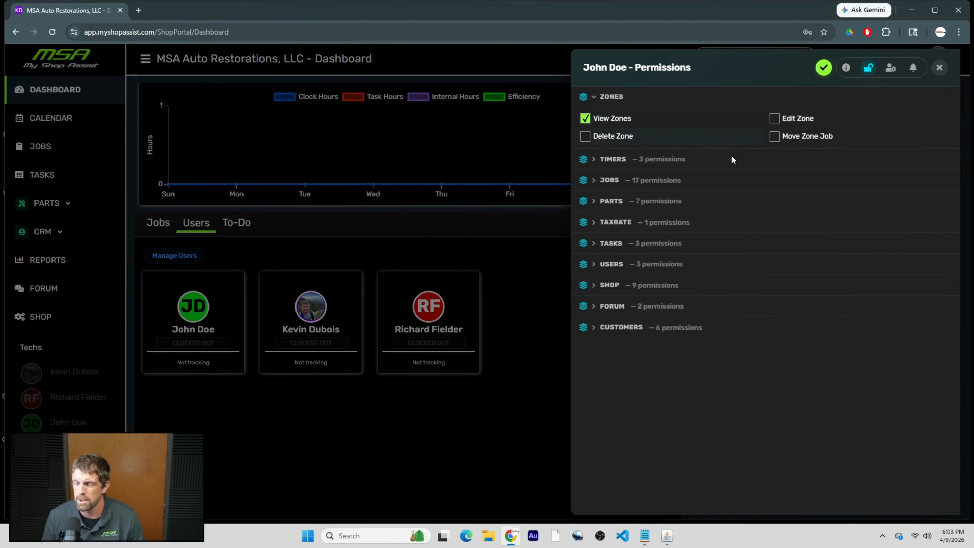
{"action": "left_click", "coordinate": [610, 158]}
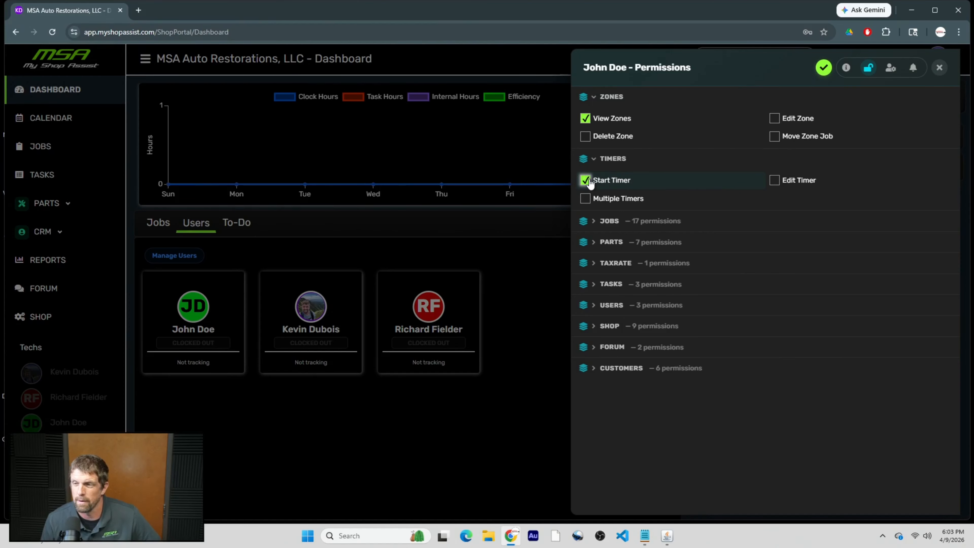
Toggle the timer permissions, leaving only Start Timer granted.
{"action": "double_click", "coordinate": [669, 179]}
{"action": "left_click", "coordinate": [638, 179]}
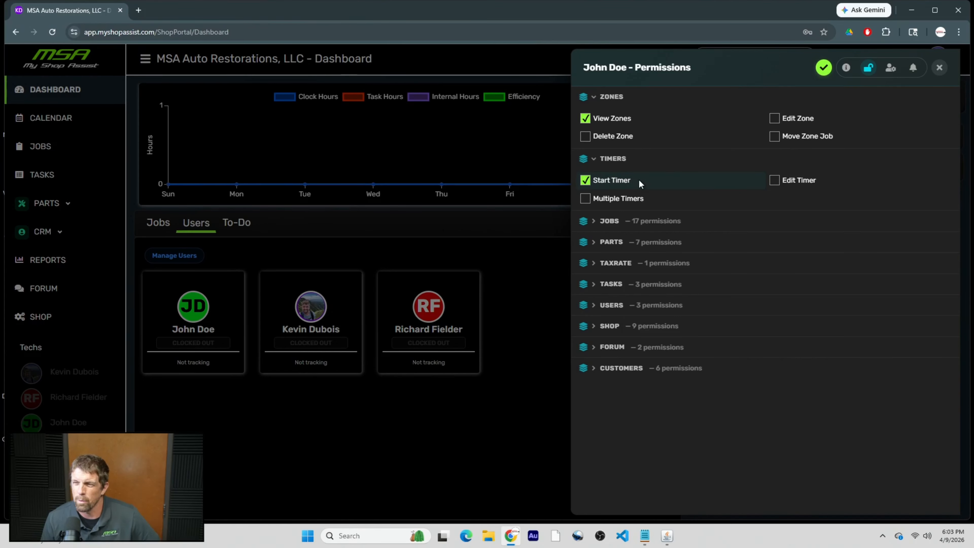
{"action": "left_click", "coordinate": [639, 179]}
{"action": "double_click", "coordinate": [644, 175]}
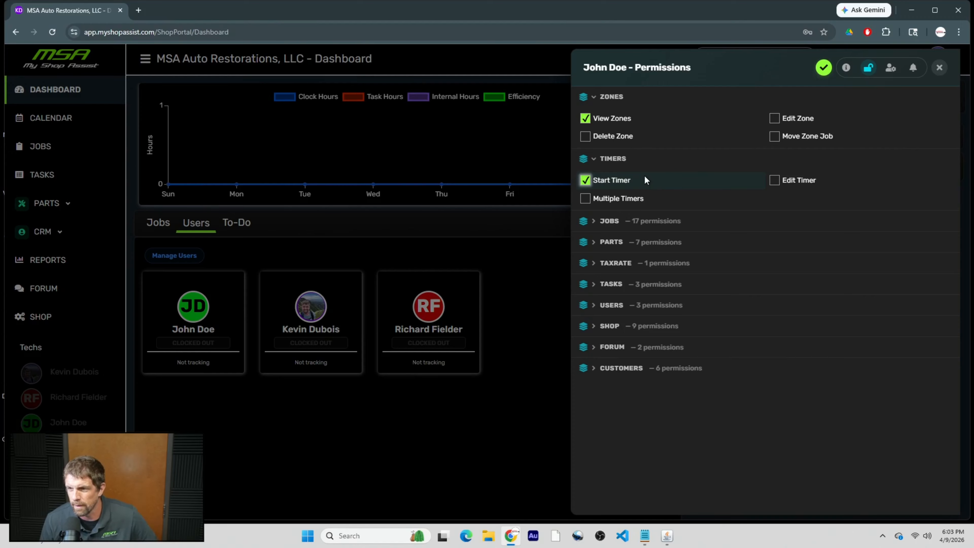
{"action": "double_click", "coordinate": [812, 181]}
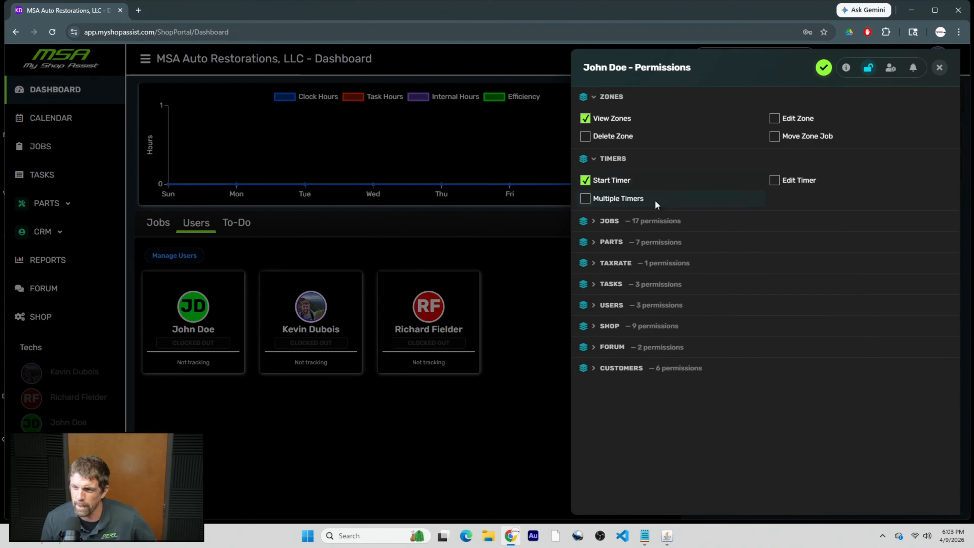
{"action": "left_click", "coordinate": [618, 200]}
{"action": "left_click", "coordinate": [618, 200]}
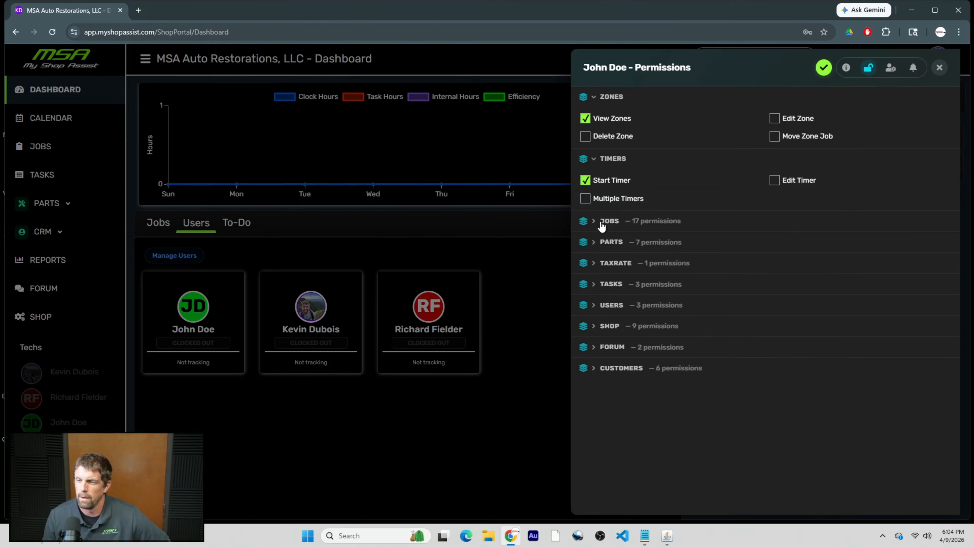
Expand the Jobs permissions, toggle Schedule Job off and back on, then expand Parts.
{"action": "left_click", "coordinate": [594, 221]}
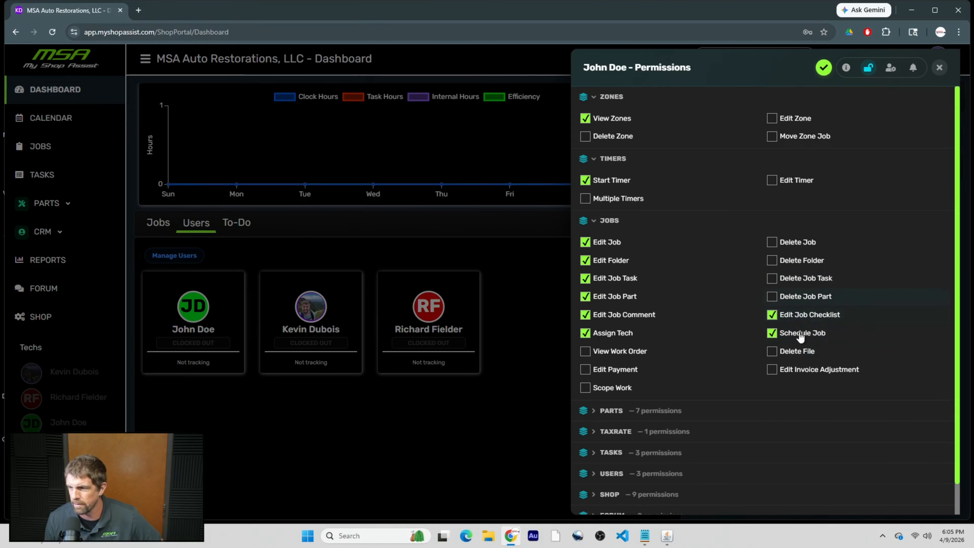
{"action": "left_click", "coordinate": [843, 340]}
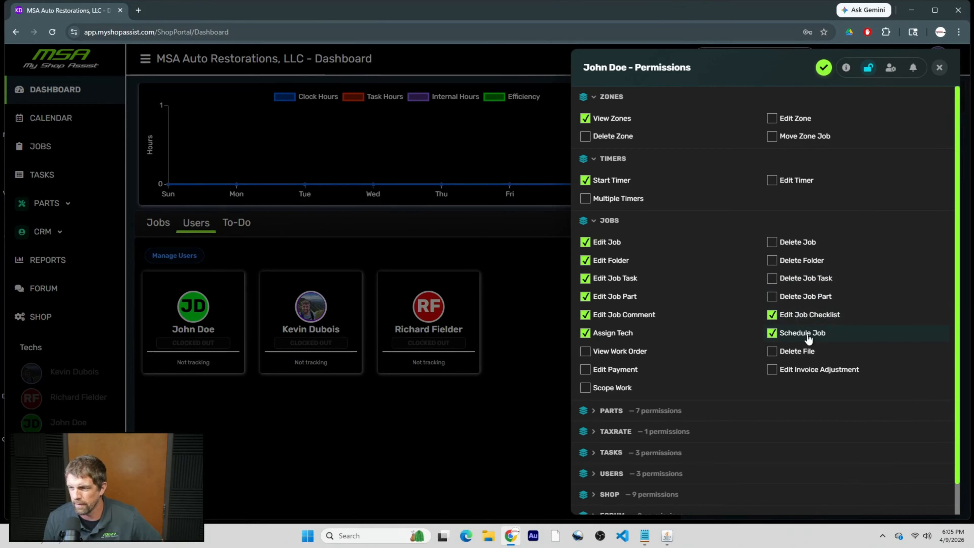
{"action": "left_click", "coordinate": [820, 335]}
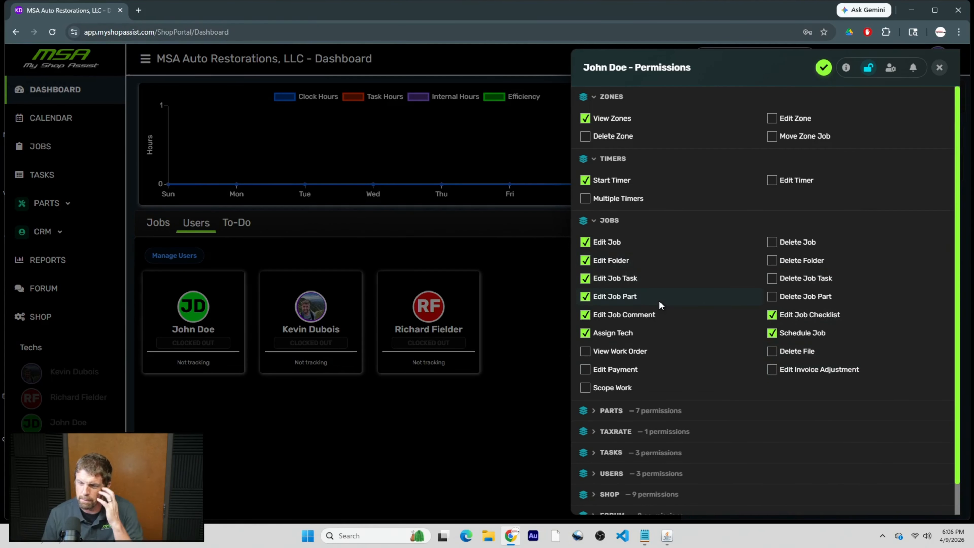
{"action": "scroll", "coordinate": [658, 300], "scroll_direction": "down", "scroll_amount": 1}
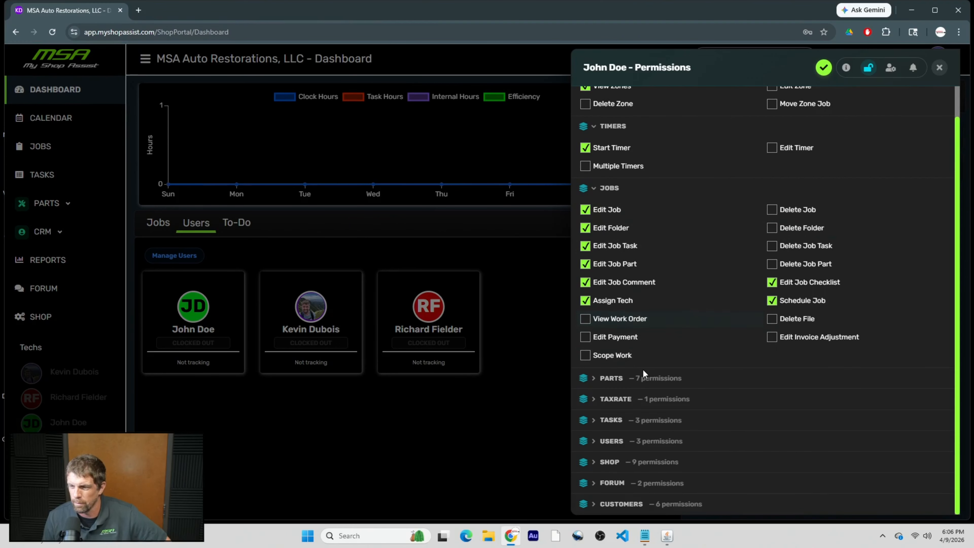
{"action": "left_click", "coordinate": [593, 379]}
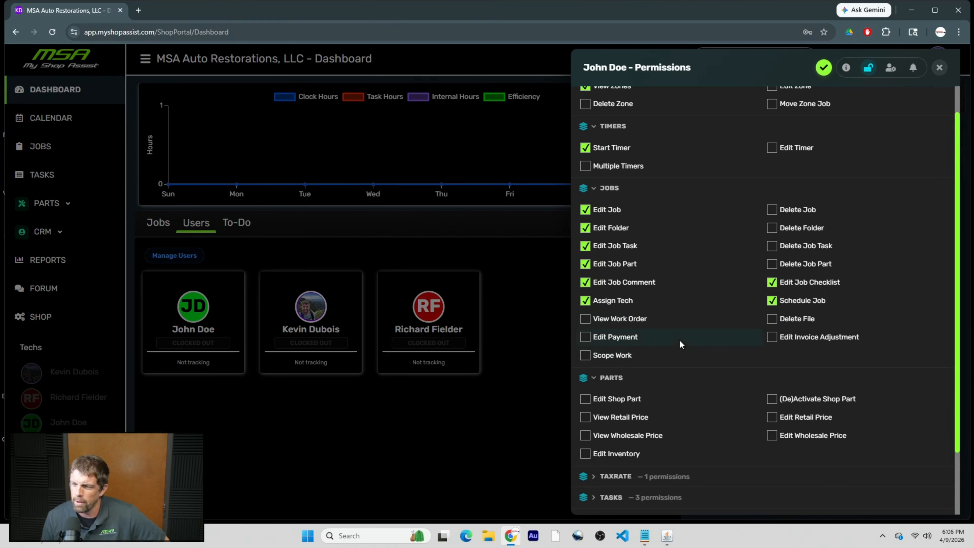
Expand the technician's Tax Rate and Tasks permission groups while scrolling down the list.
{"action": "scroll", "coordinate": [679, 339], "scroll_direction": "down", "scroll_amount": 2}
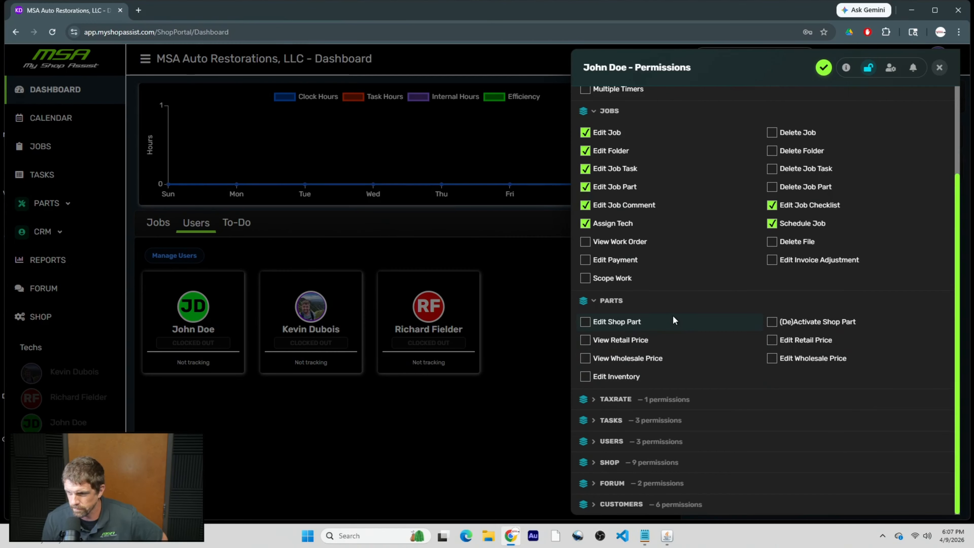
{"action": "left_click", "coordinate": [598, 401]}
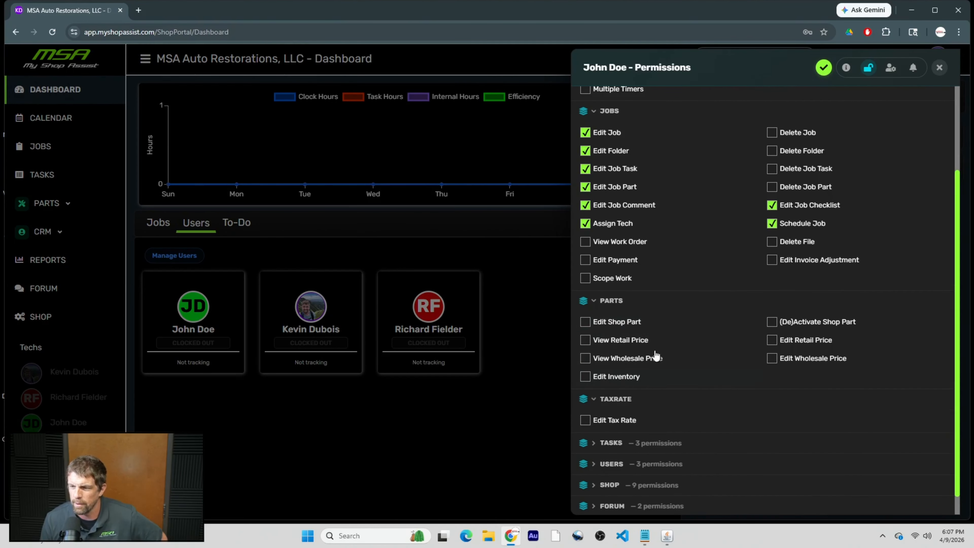
{"action": "scroll", "coordinate": [667, 351], "scroll_direction": "down", "scroll_amount": 1}
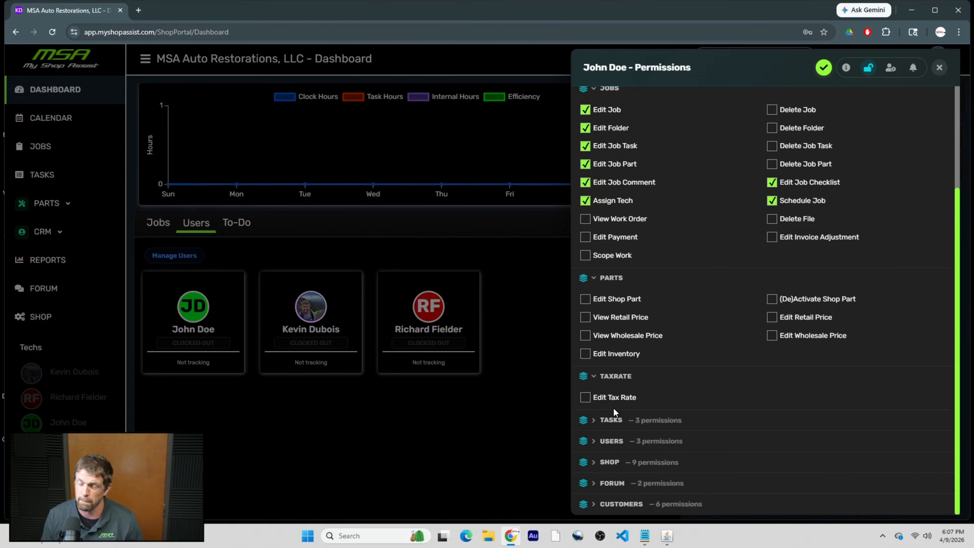
{"action": "left_click", "coordinate": [600, 425]}
{"action": "scroll", "coordinate": [660, 403], "scroll_direction": "down", "scroll_amount": 1}
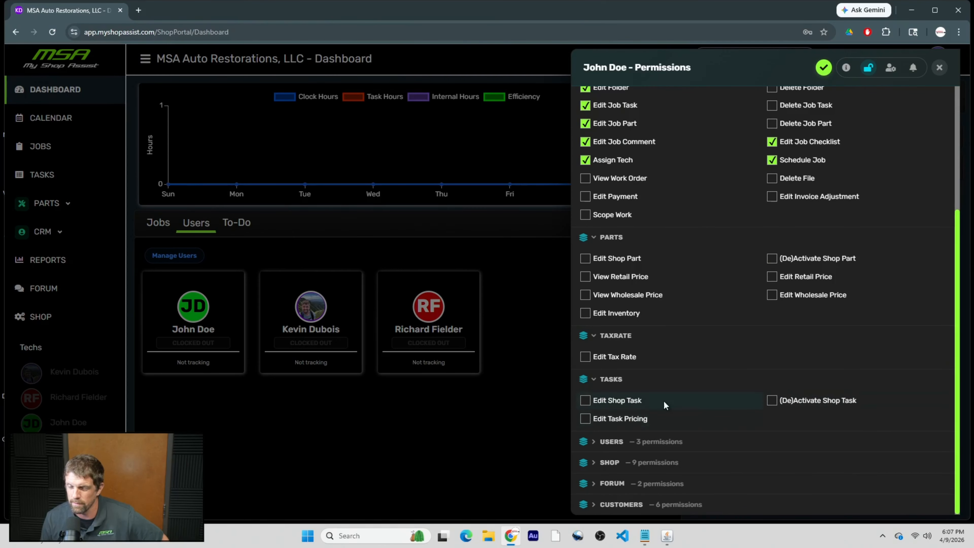
Expand the Users, Shop and Forum permission groups, all left ungranted.
{"action": "left_click", "coordinate": [594, 444]}
{"action": "scroll", "coordinate": [702, 387], "scroll_direction": "down", "scroll_amount": 1}
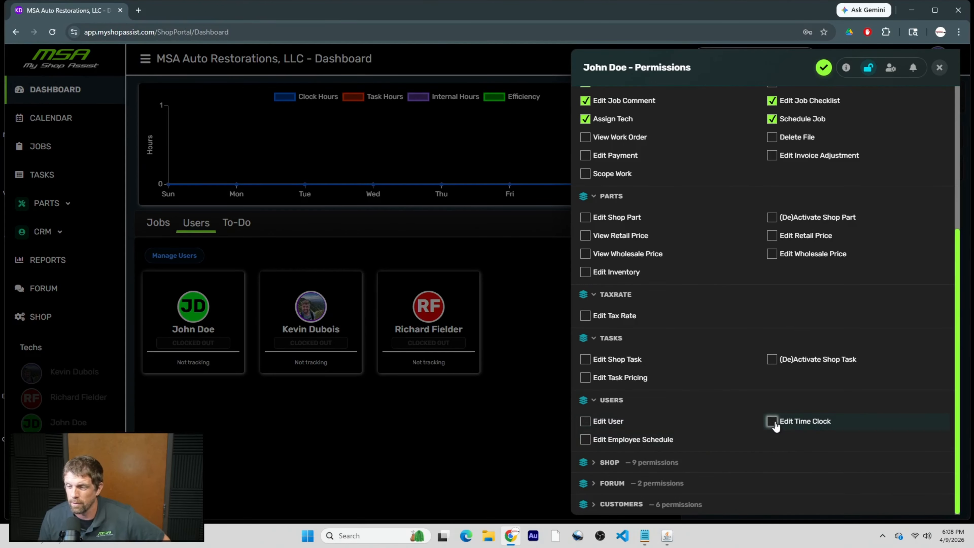
{"action": "left_click", "coordinate": [593, 466]}
{"action": "scroll", "coordinate": [682, 417], "scroll_direction": "down", "scroll_amount": 2}
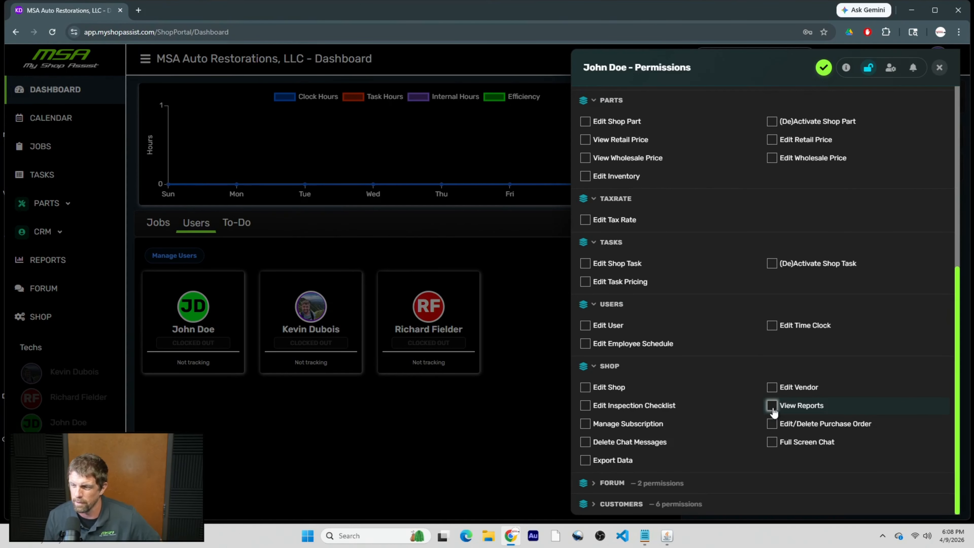
{"action": "left_click", "coordinate": [595, 484]}
{"action": "scroll", "coordinate": [697, 432], "scroll_direction": "down", "scroll_amount": 1}
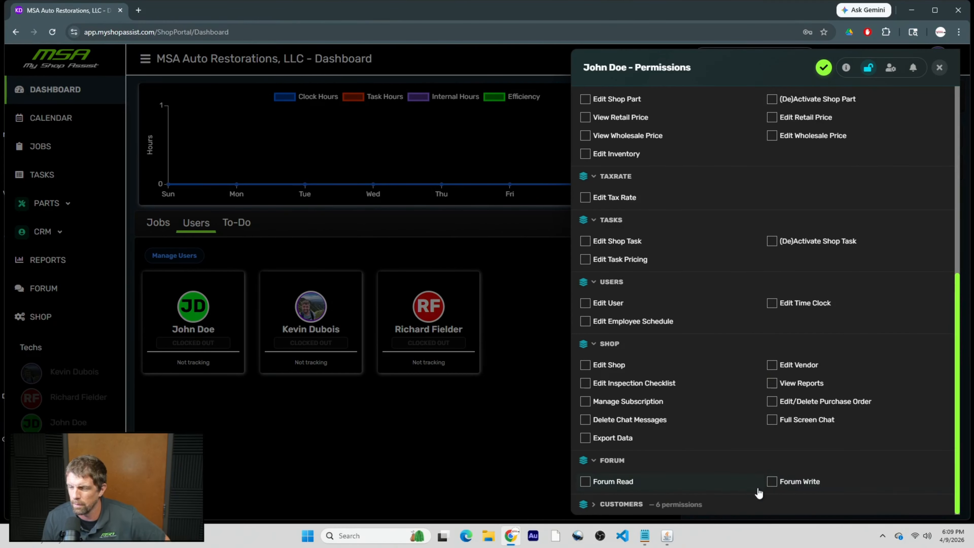
Expand the Customers group and turn View Customer Messages off and back on.
{"action": "left_click", "coordinate": [600, 506]}
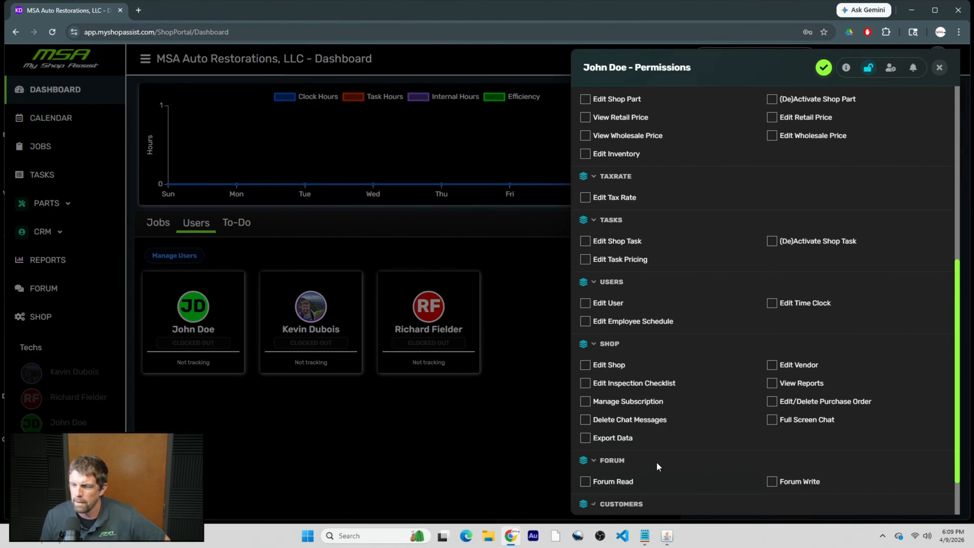
{"action": "scroll", "coordinate": [682, 458], "scroll_direction": "down", "scroll_amount": 2}
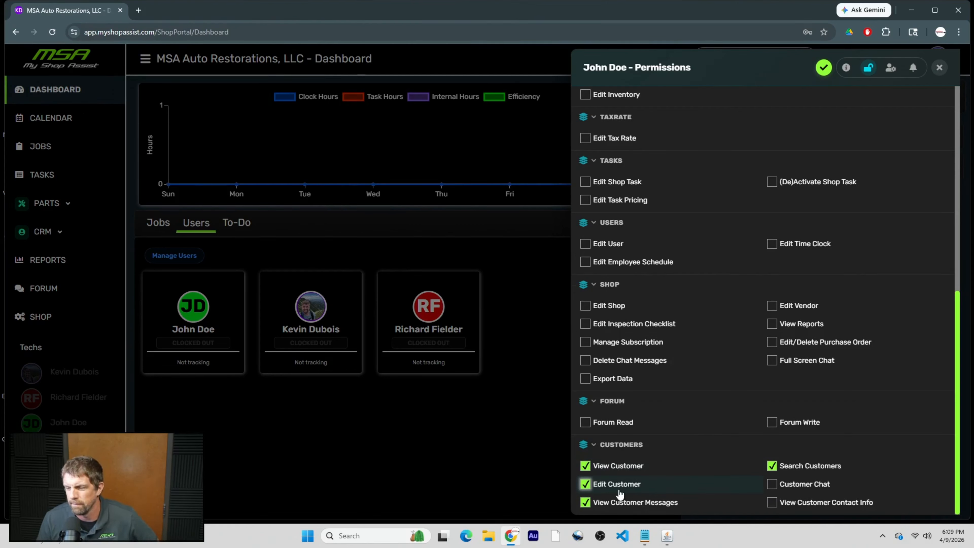
{"action": "left_click", "coordinate": [652, 511]}
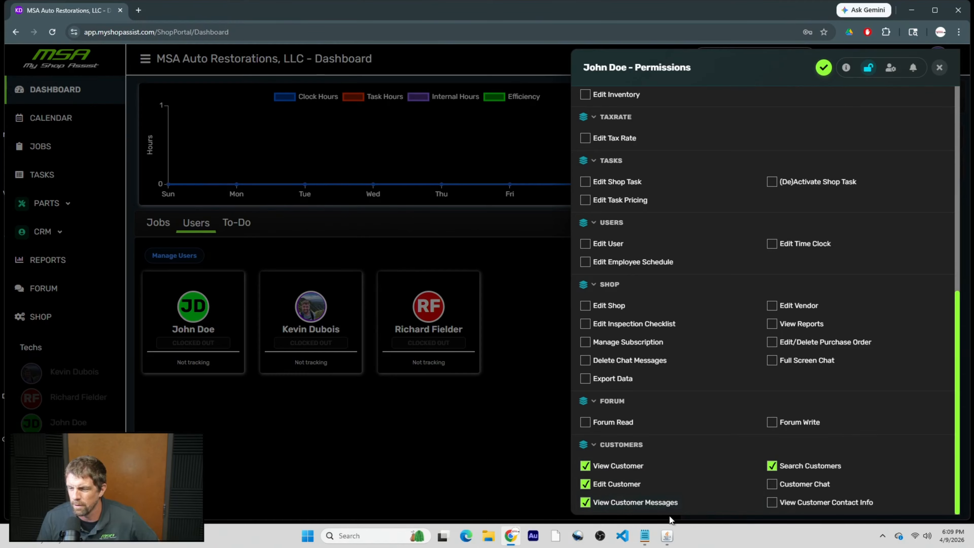
{"action": "left_click", "coordinate": [642, 509]}
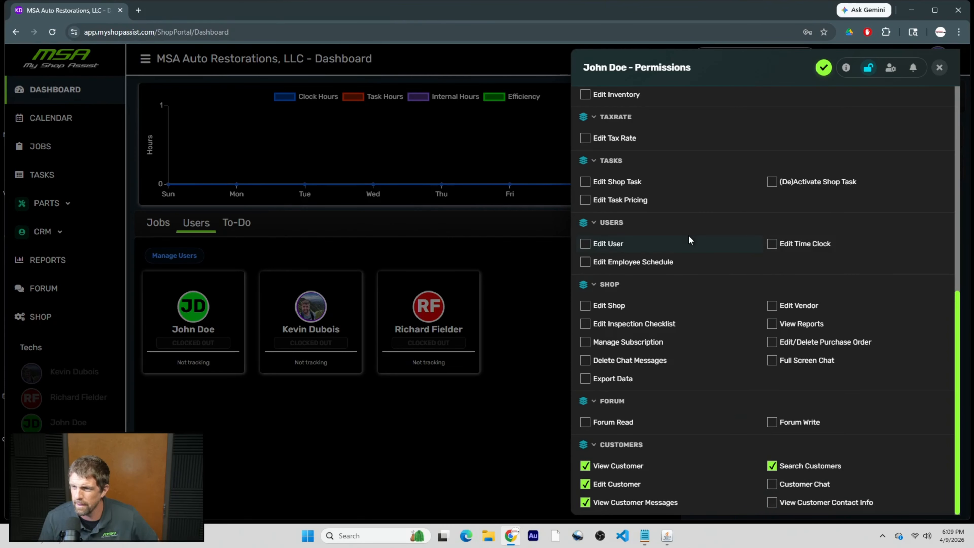
{"action": "scroll", "coordinate": [735, 208], "scroll_direction": "up", "scroll_amount": 10}
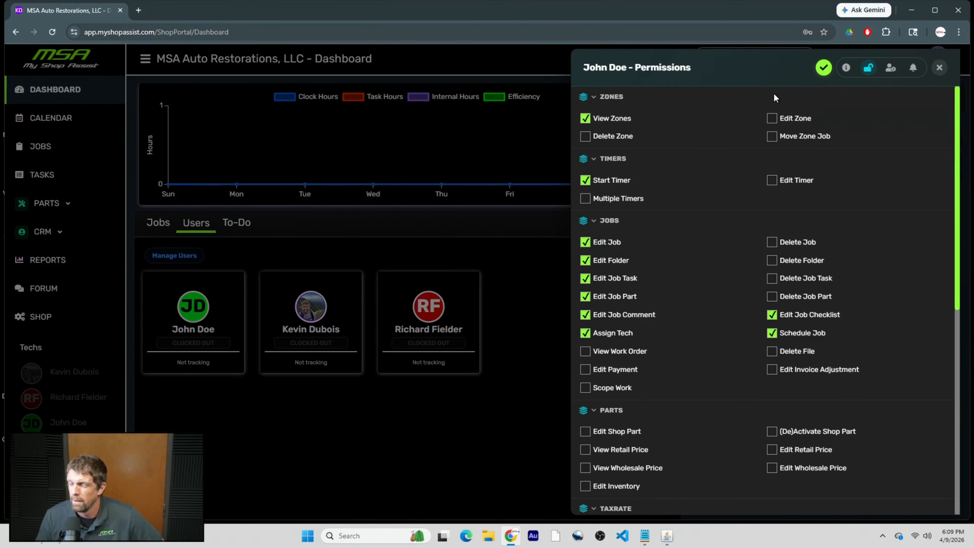
View the technician's options, close the settings panel and go to the Jobs zones board.
{"action": "left_click", "coordinate": [889, 69]}
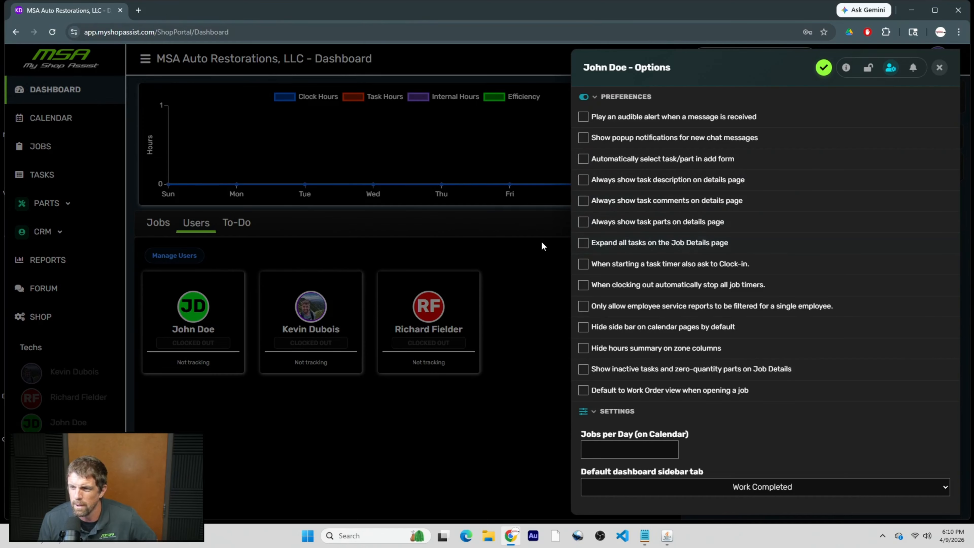
{"action": "left_click", "coordinate": [941, 69]}
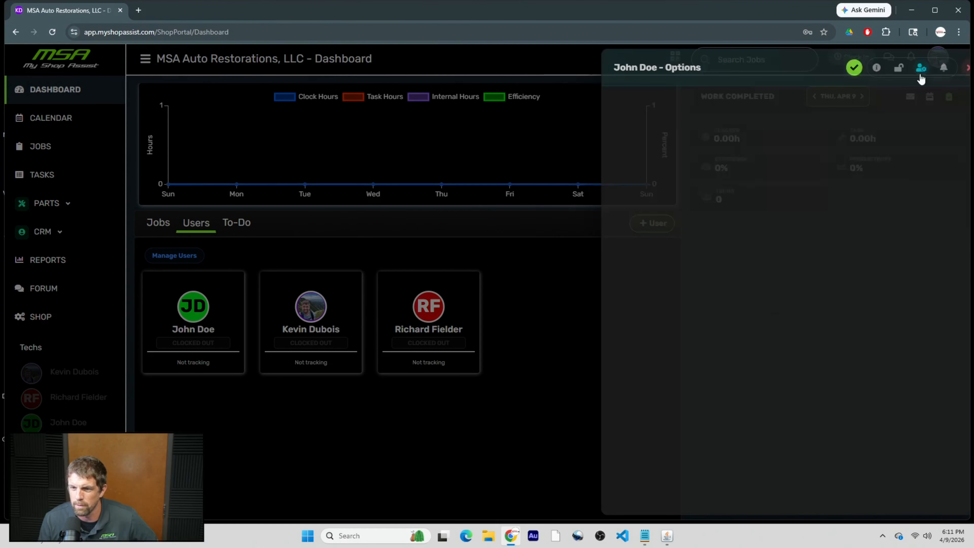
{"action": "left_click", "coordinate": [50, 146]}
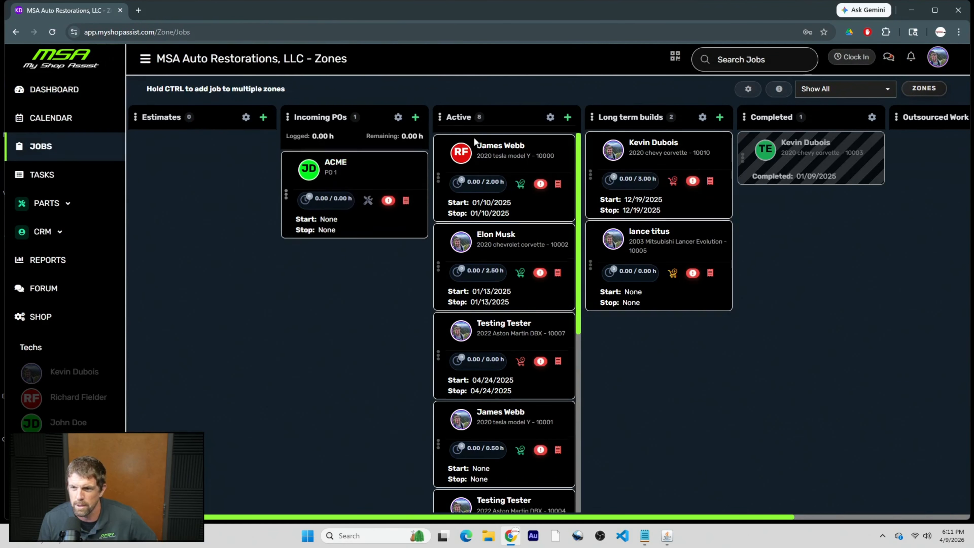
Open the 2020 tesla model Y job and show description and parts sections under tasks.
{"action": "left_click", "coordinate": [495, 164]}
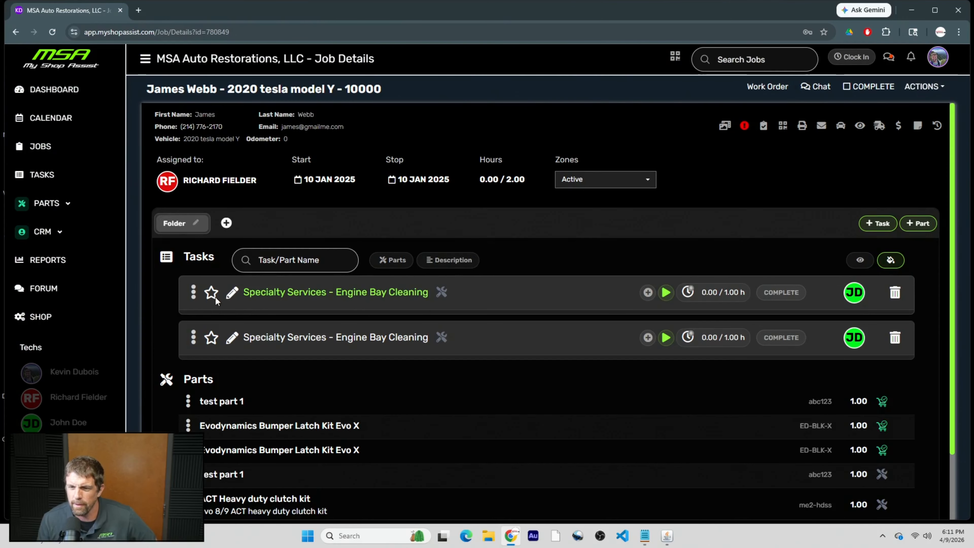
{"action": "left_click", "coordinate": [324, 296]}
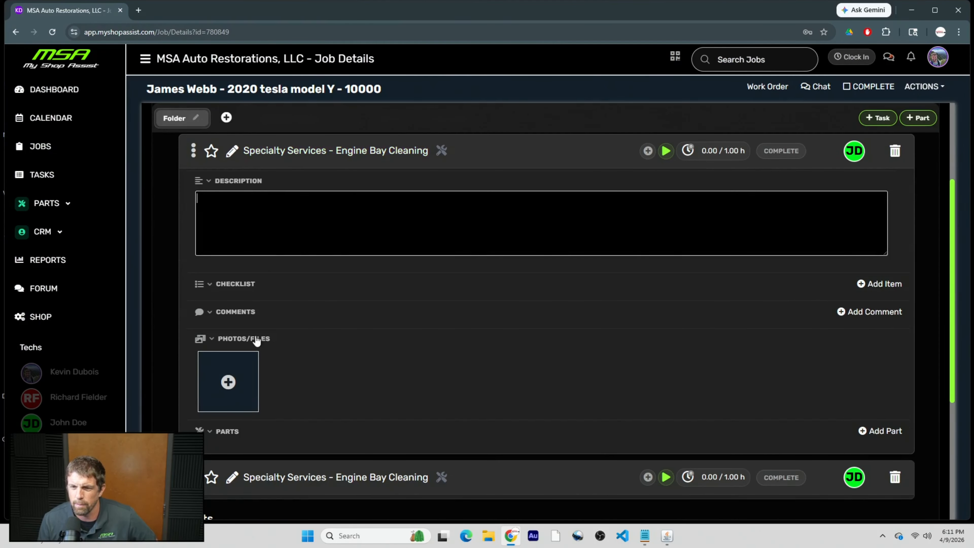
{"action": "scroll", "coordinate": [258, 357], "scroll_direction": "up", "scroll_amount": 2}
{"action": "left_click", "coordinate": [286, 257]}
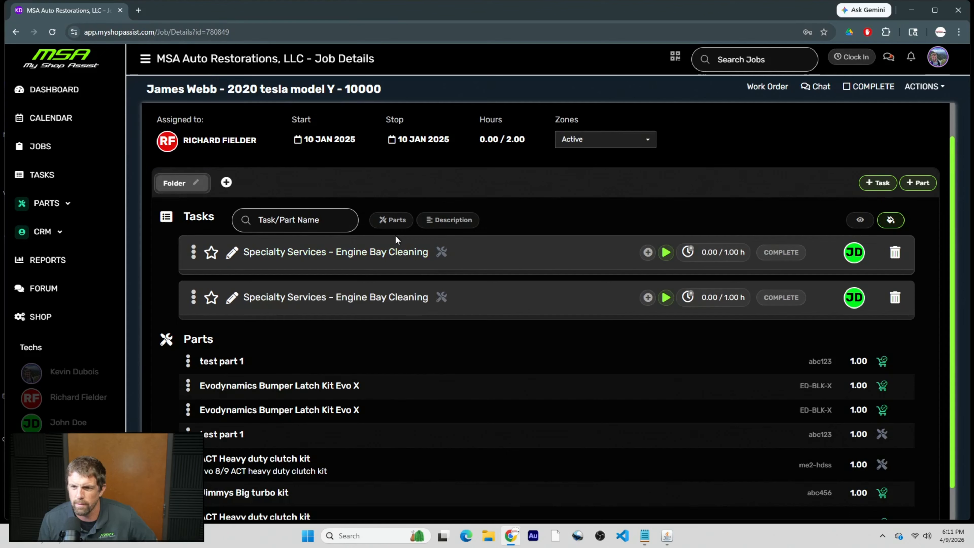
{"action": "left_click", "coordinate": [462, 223]}
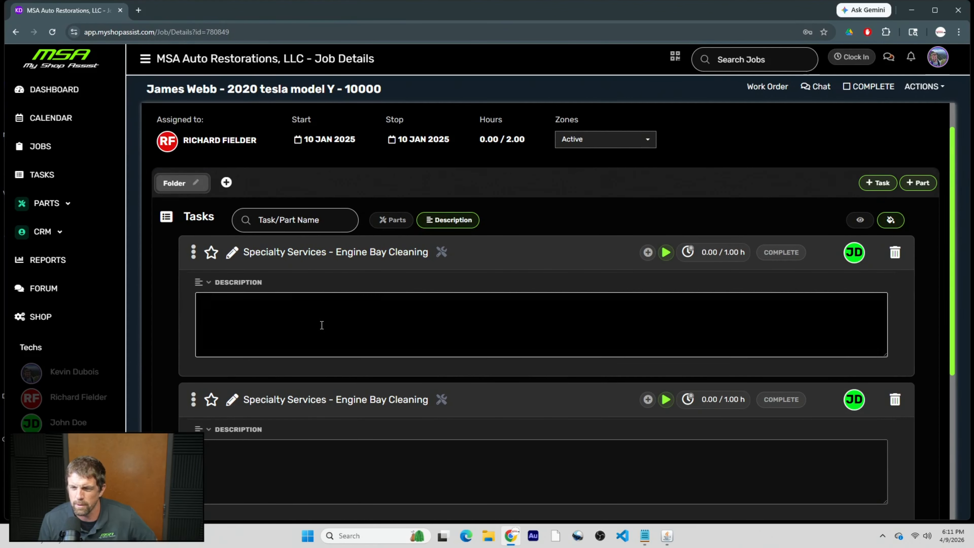
{"action": "left_click", "coordinate": [395, 220]}
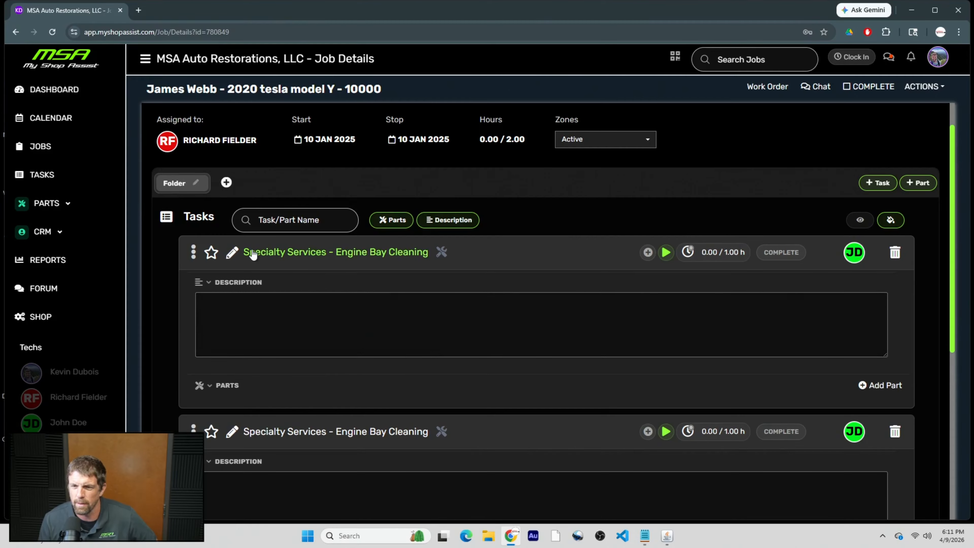
Inspect the expanded first task, then leave only description boxes showing under every task.
{"action": "left_click", "coordinate": [322, 257]}
{"action": "scroll", "coordinate": [236, 298], "scroll_direction": "down", "scroll_amount": 1}
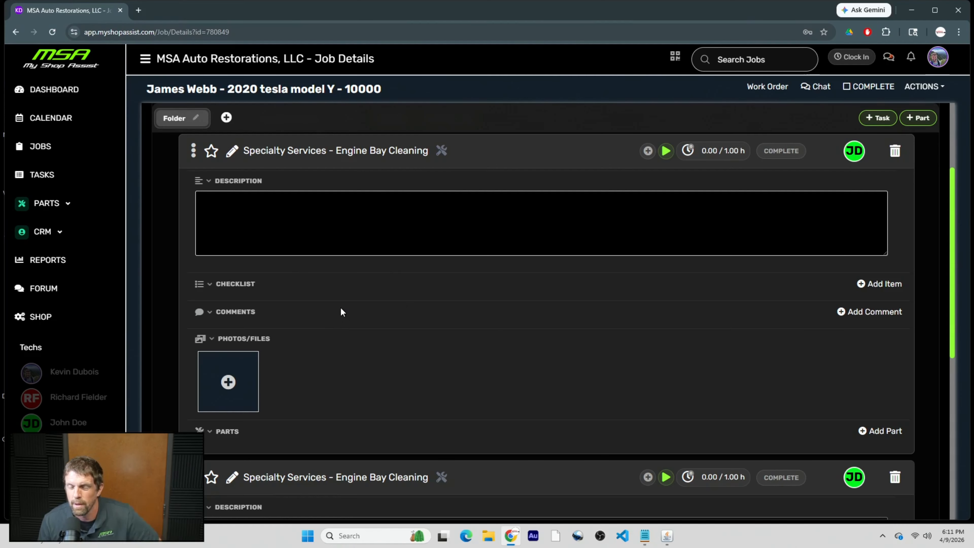
{"action": "scroll", "coordinate": [337, 315], "scroll_direction": "up", "scroll_amount": 4}
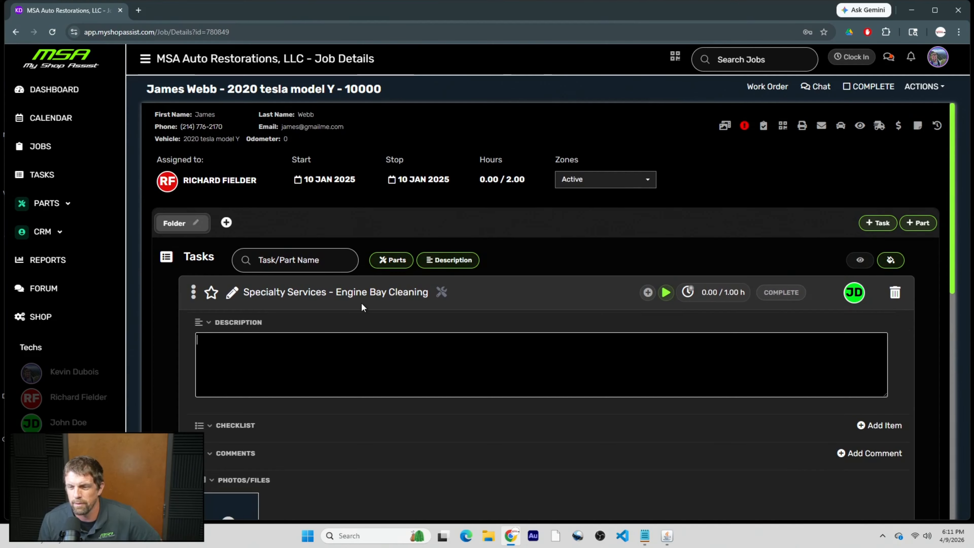
{"action": "scroll", "coordinate": [362, 307], "scroll_direction": "down", "scroll_amount": 10}
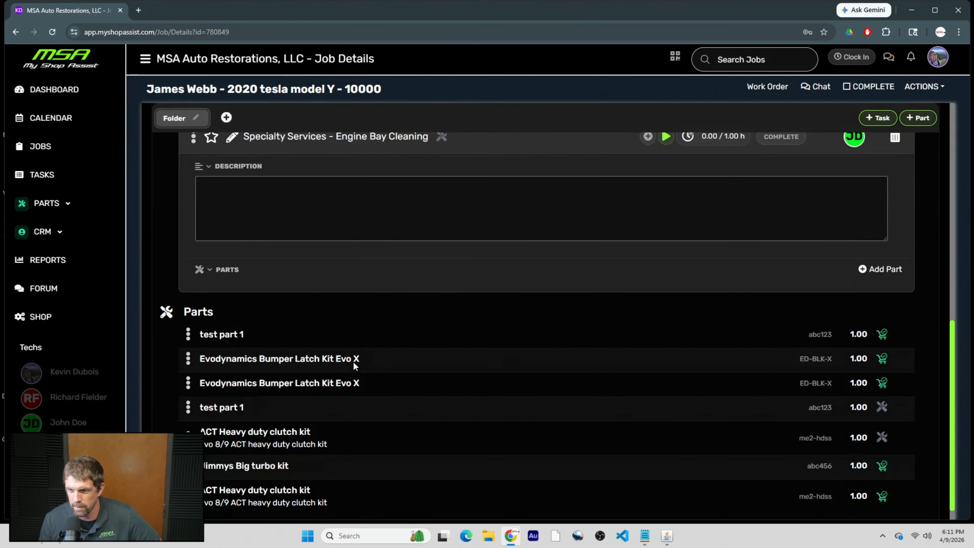
{"action": "scroll", "coordinate": [354, 356], "scroll_direction": "up", "scroll_amount": 12}
{"action": "scroll", "coordinate": [356, 324], "scroll_direction": "down", "scroll_amount": 8}
{"action": "scroll", "coordinate": [355, 332], "scroll_direction": "up", "scroll_amount": 3}
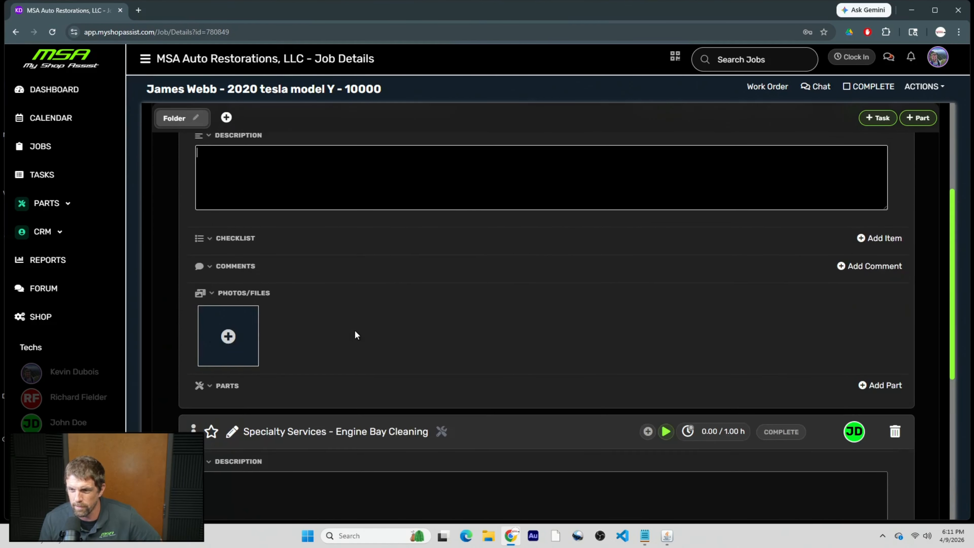
{"action": "scroll", "coordinate": [354, 329], "scroll_direction": "up", "scroll_amount": 3}
{"action": "left_click", "coordinate": [313, 297]}
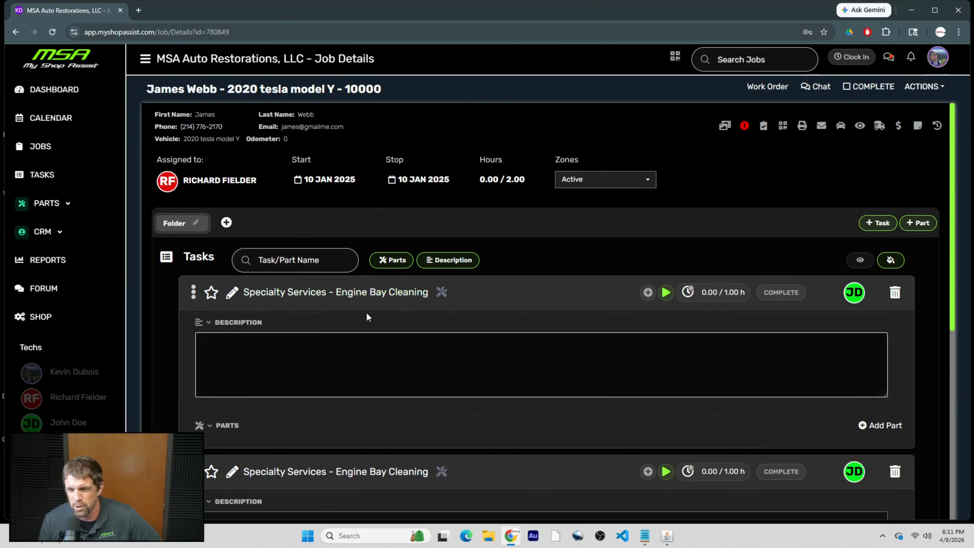
{"action": "left_click", "coordinate": [448, 260]}
{"action": "left_click", "coordinate": [391, 259]}
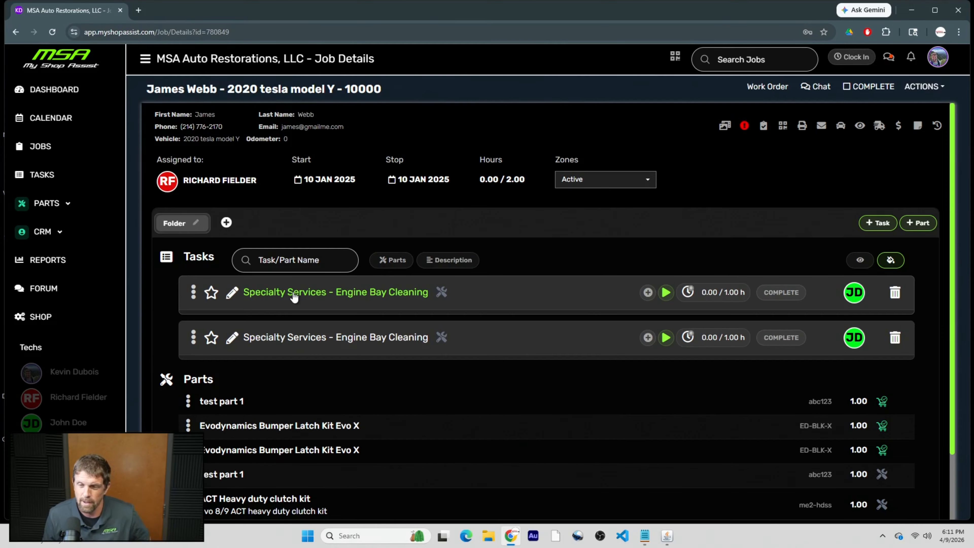
{"action": "left_click", "coordinate": [441, 262]}
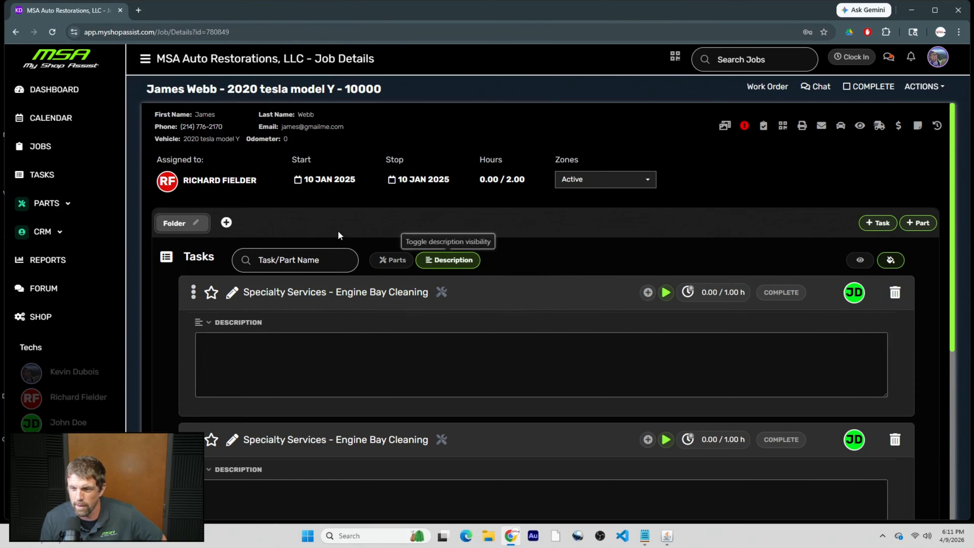
Return to the Dashboard and open the first technician's Options panel.
{"action": "left_click", "coordinate": [58, 90]}
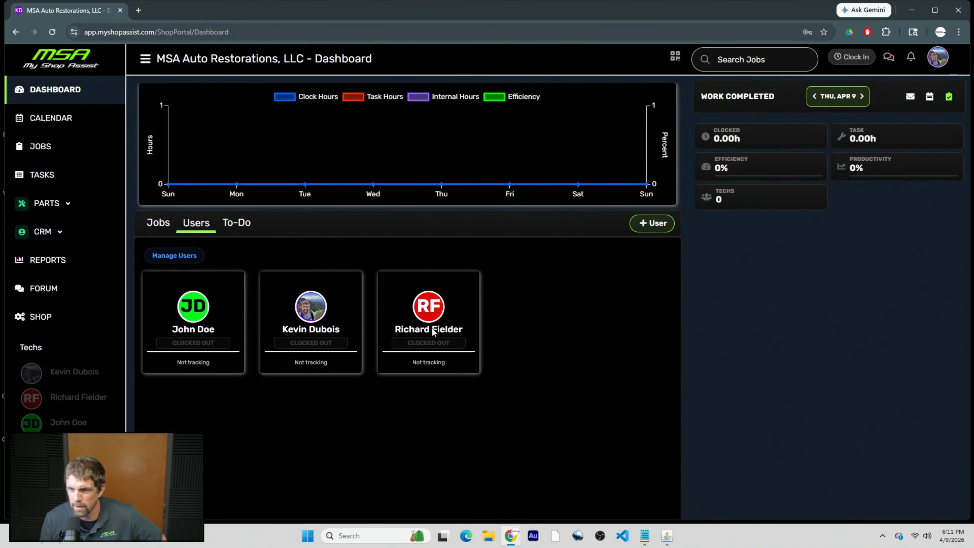
{"action": "left_click", "coordinate": [212, 335]}
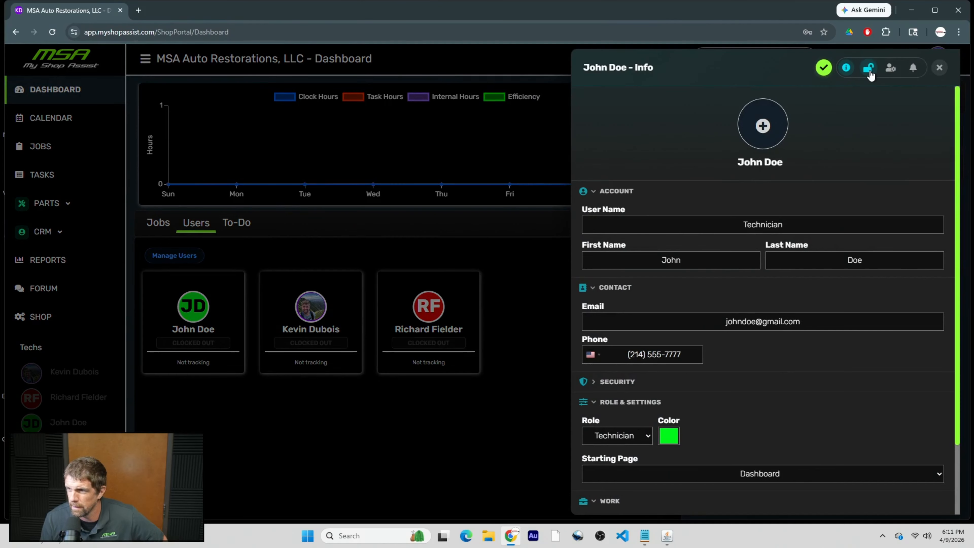
{"action": "left_click", "coordinate": [890, 68]}
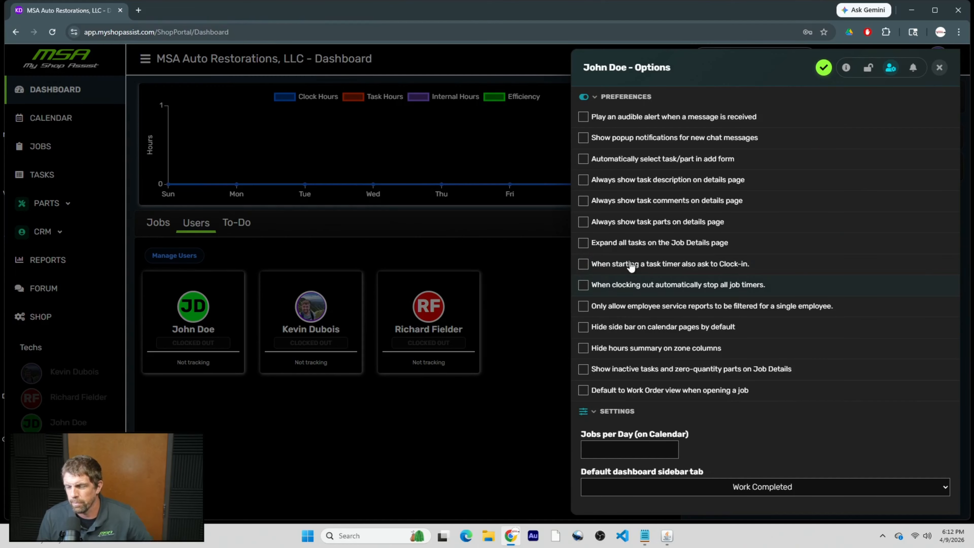
Toggle the clock-in-when-timers-start preference repeatedly, leaving it unchecked.
{"action": "left_click", "coordinate": [617, 256]}
{"action": "left_click", "coordinate": [613, 268]}
{"action": "left_click", "coordinate": [617, 269]}
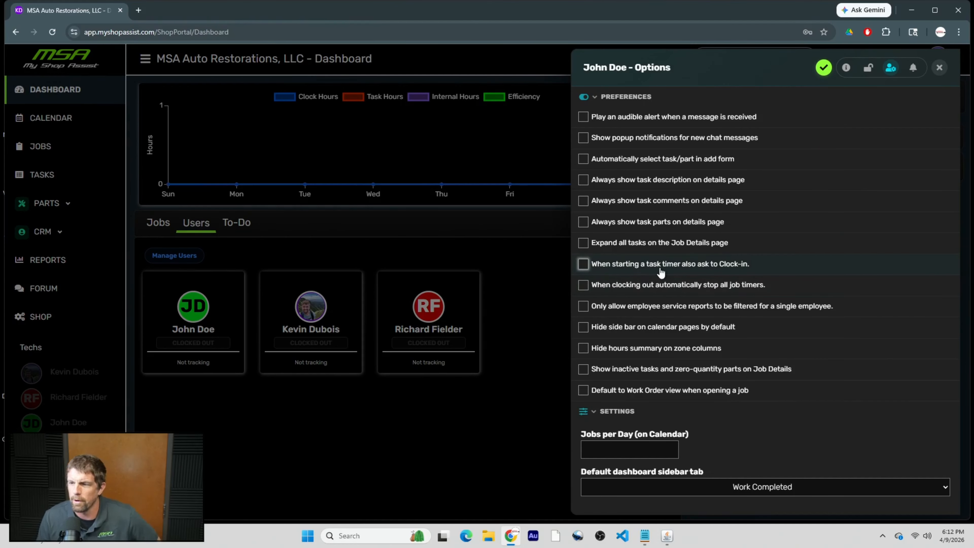
{"action": "left_click", "coordinate": [690, 268]}
{"action": "left_click", "coordinate": [721, 270]}
{"action": "left_click", "coordinate": [733, 264]}
{"action": "left_click", "coordinate": [733, 264]}
{"action": "left_click", "coordinate": [697, 267]}
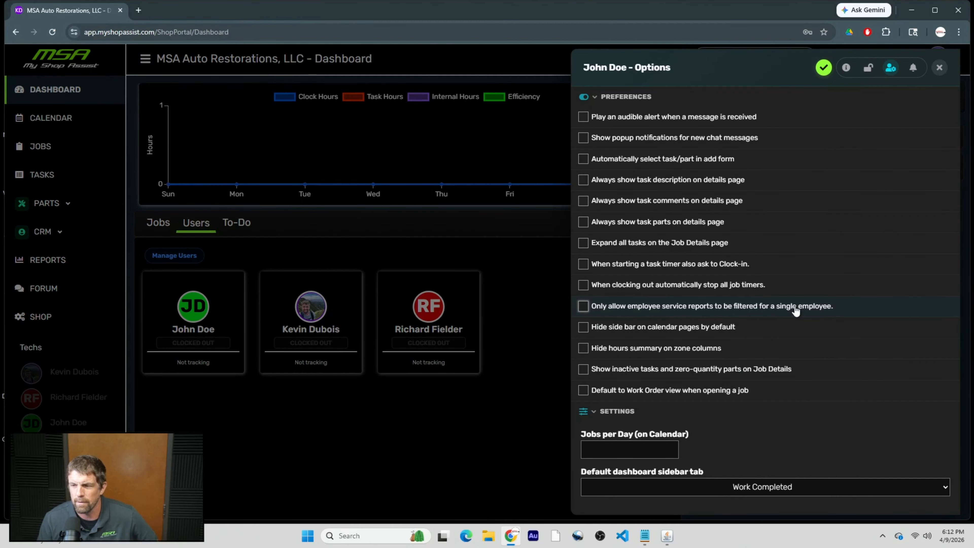
Close the options panel and open the Employee Service report.
{"action": "left_click", "coordinate": [943, 69]}
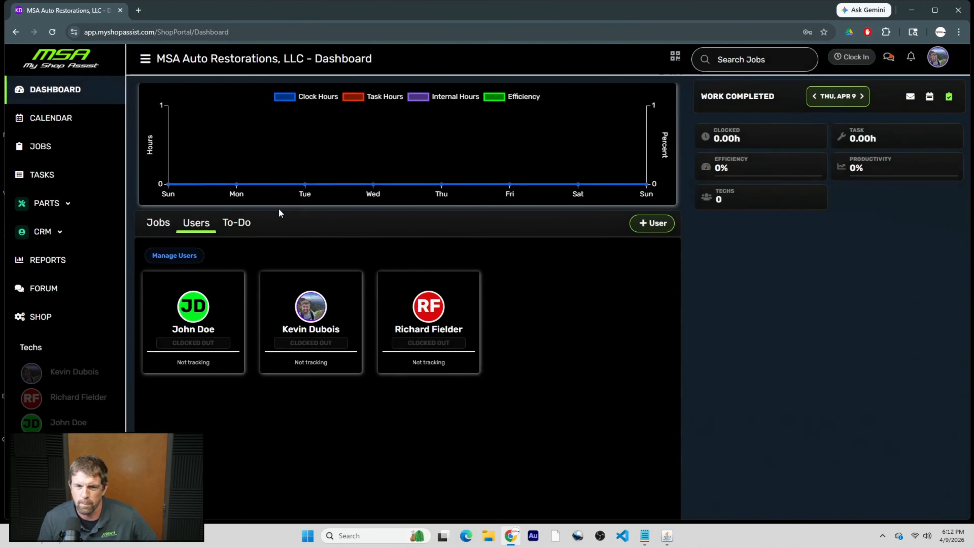
{"action": "left_click", "coordinate": [61, 262]}
{"action": "left_click", "coordinate": [898, 90]}
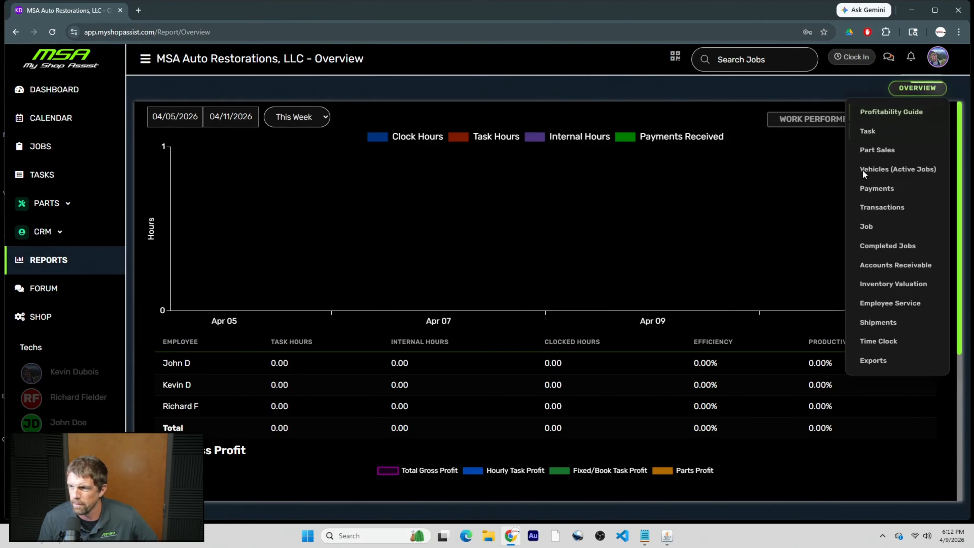
{"action": "left_click", "coordinate": [869, 304]}
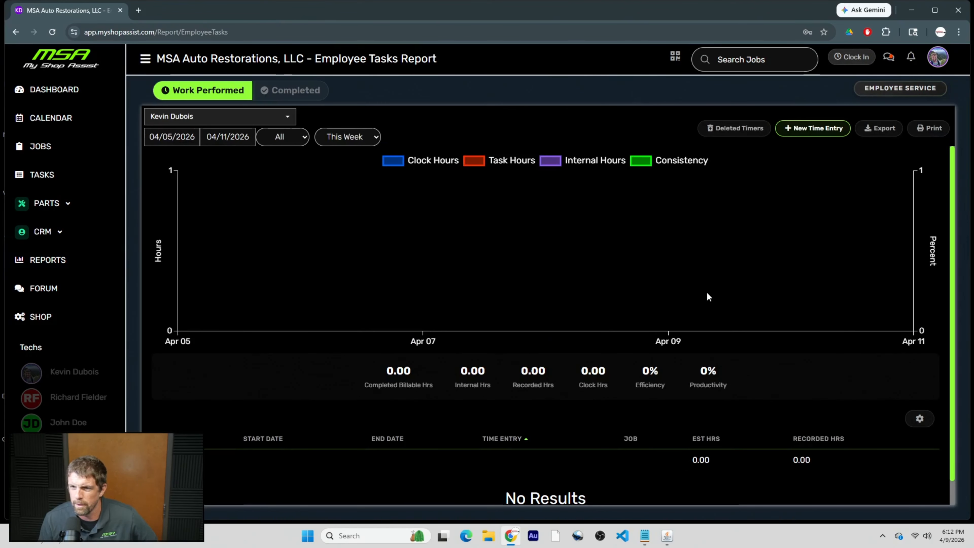
Filter the report by one, two and three technicians, ending on one, then return to Dashboard.
{"action": "left_click", "coordinate": [286, 117]}
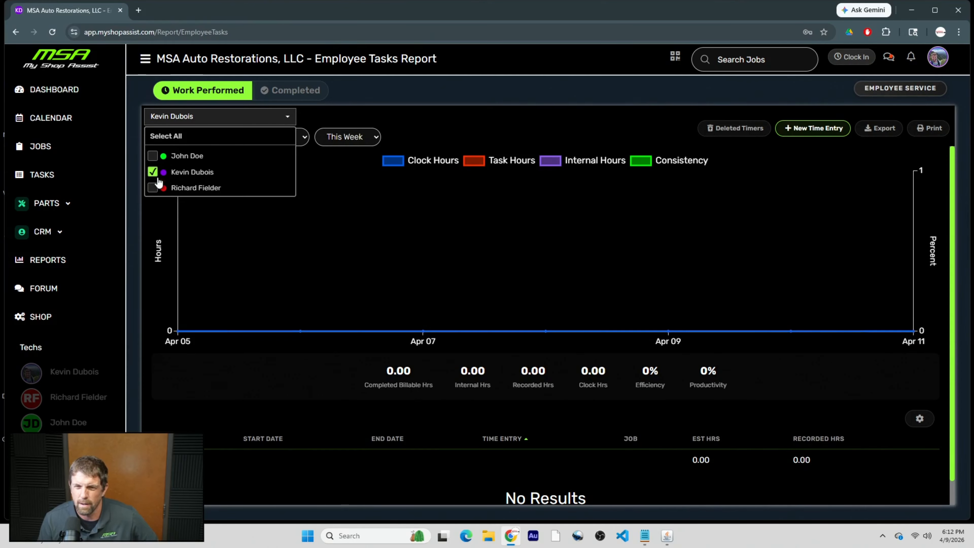
{"action": "left_click", "coordinate": [152, 155]}
{"action": "left_click", "coordinate": [152, 172]}
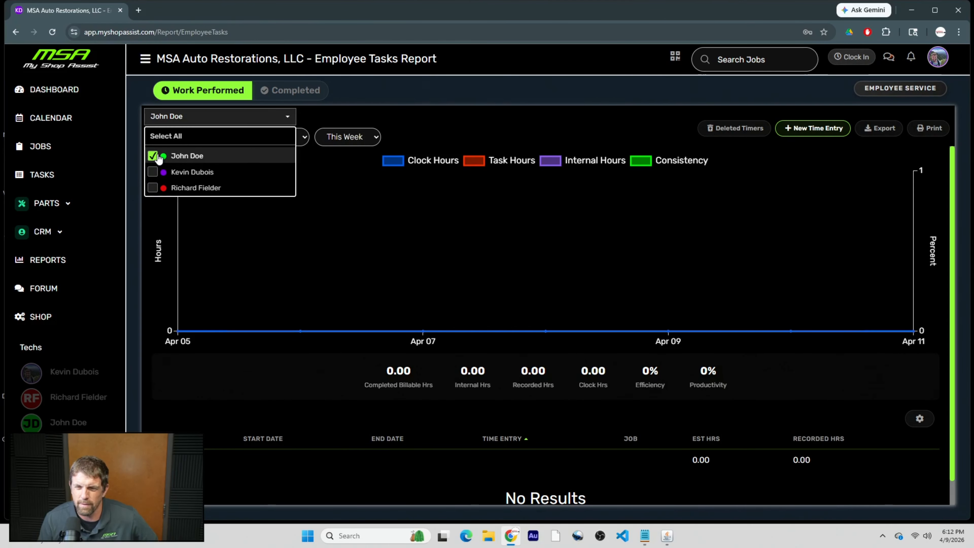
{"action": "left_click", "coordinate": [153, 172]}
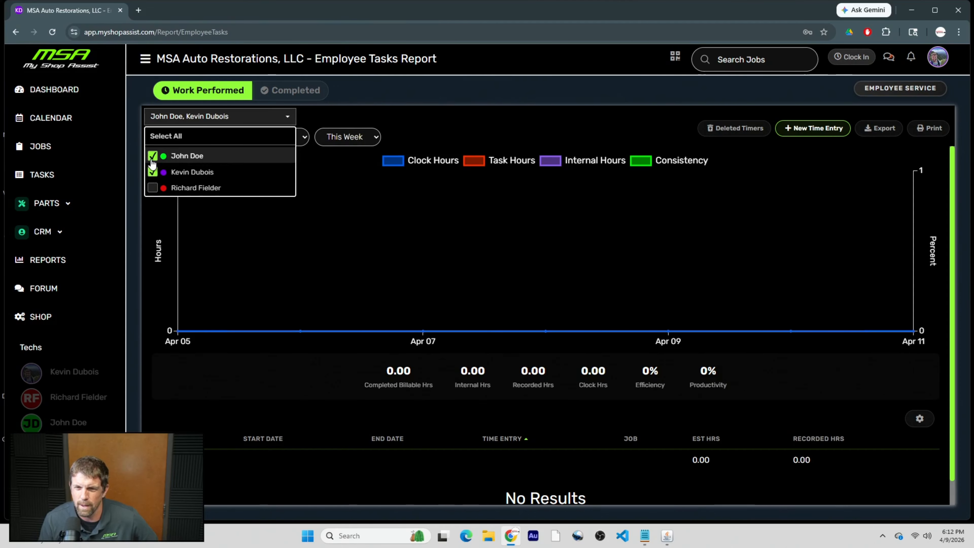
{"action": "left_click", "coordinate": [153, 155]}
{"action": "left_click", "coordinate": [153, 188]}
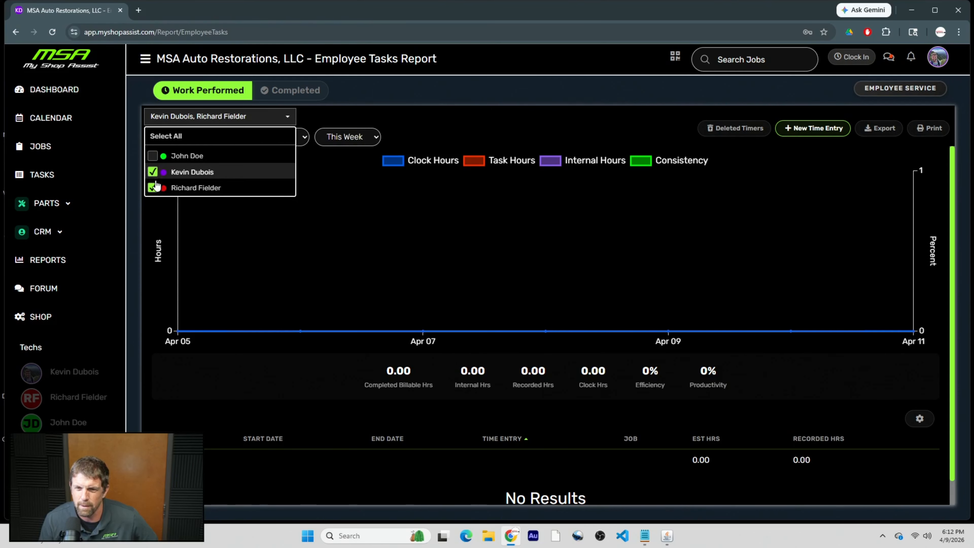
{"action": "left_click", "coordinate": [155, 158]}
{"action": "left_click", "coordinate": [153, 156]}
{"action": "left_click", "coordinate": [185, 122]}
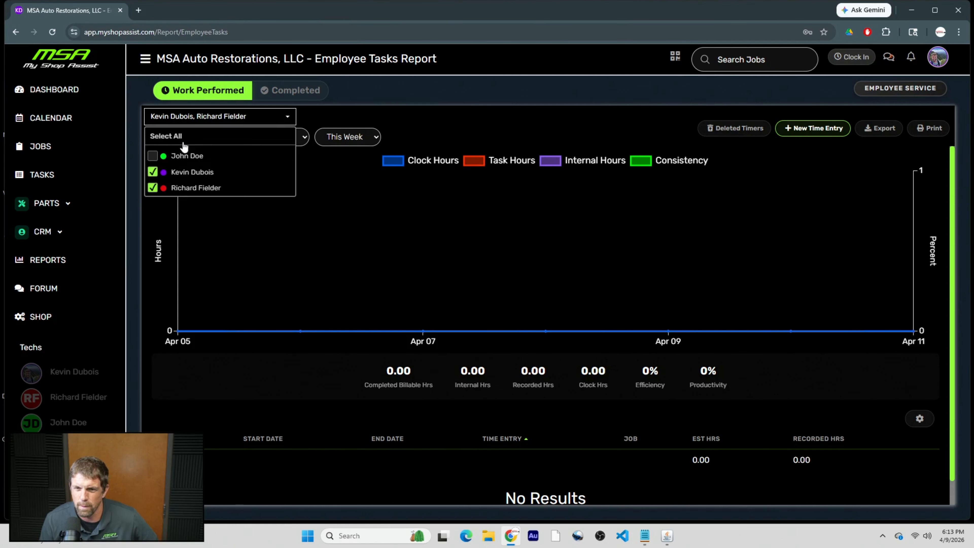
{"action": "left_click", "coordinate": [153, 172]}
{"action": "left_click", "coordinate": [109, 57]}
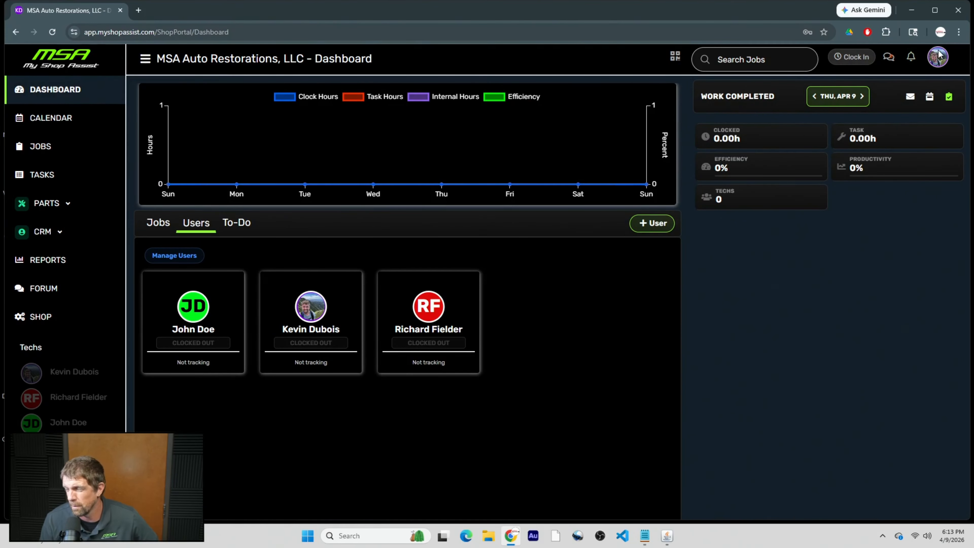
{"action": "left_click", "coordinate": [937, 56]}
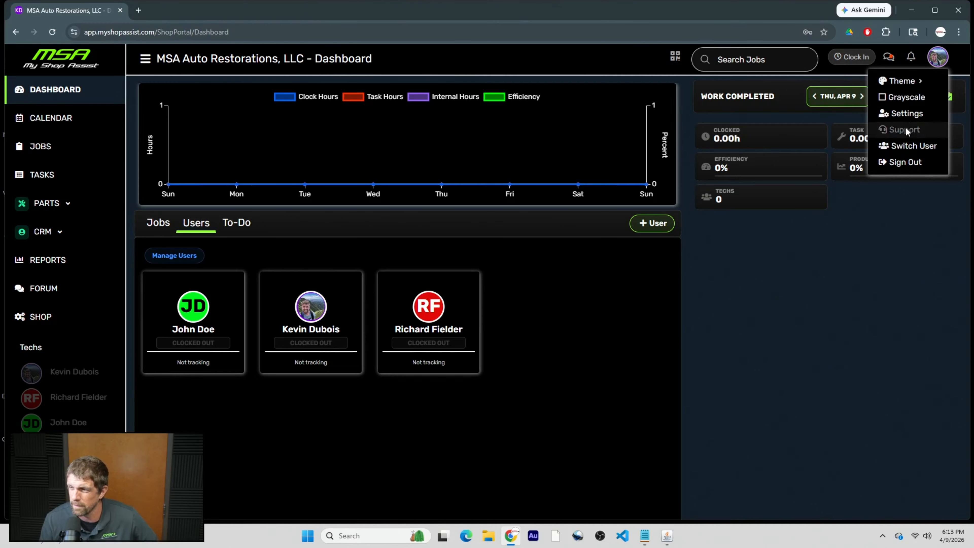
{"action": "left_click", "coordinate": [906, 114]}
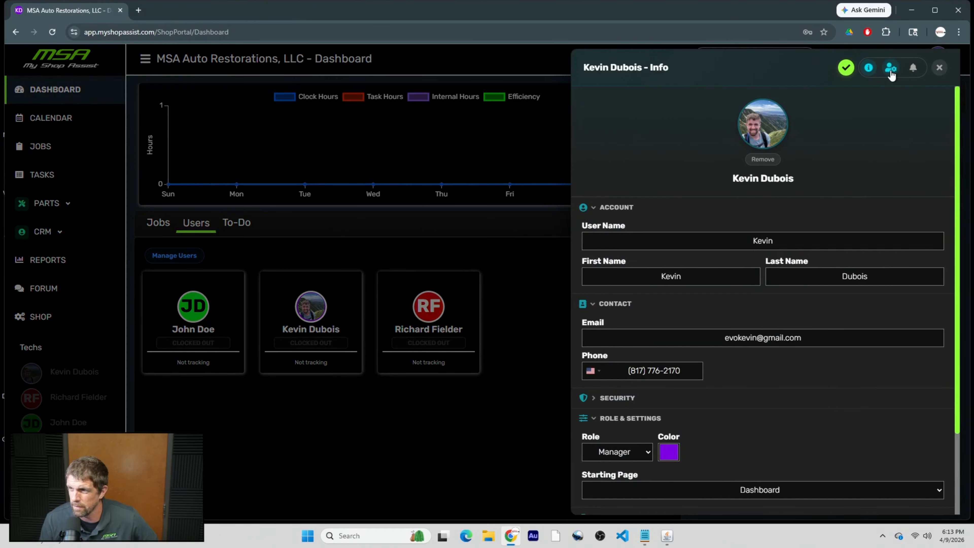
{"action": "left_click", "coordinate": [890, 69]}
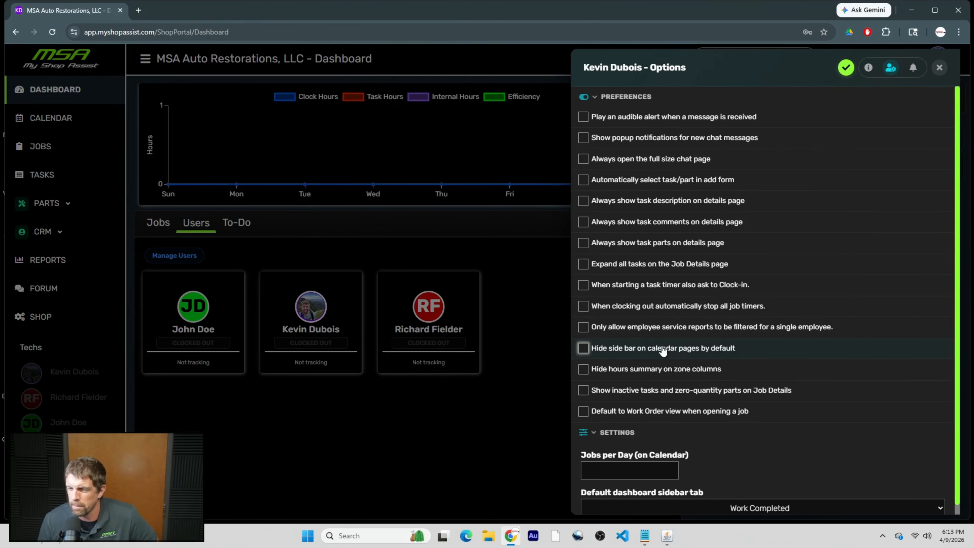
{"action": "left_click", "coordinate": [940, 67]}
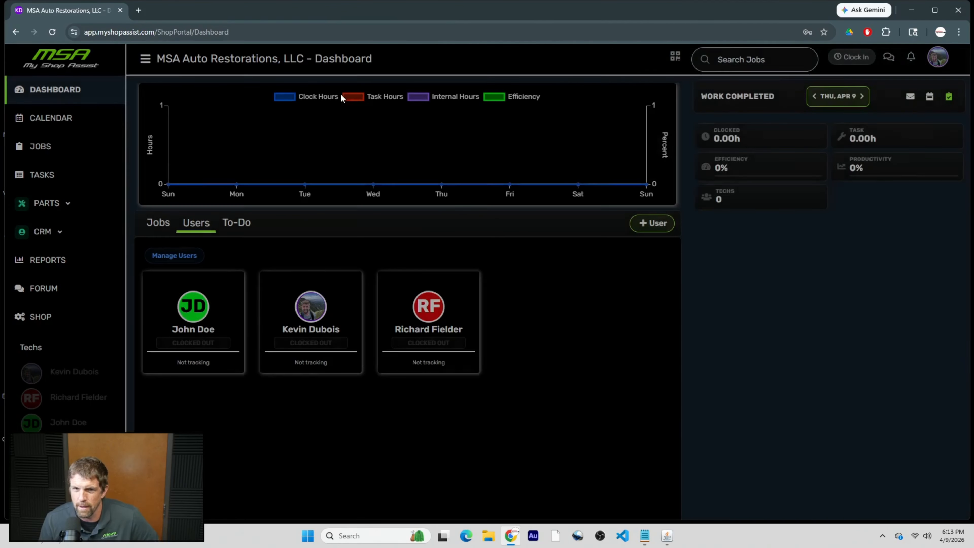
Open the jobs calendar and collapse, reopen, then collapse its side panel.
{"action": "left_click", "coordinate": [73, 119]}
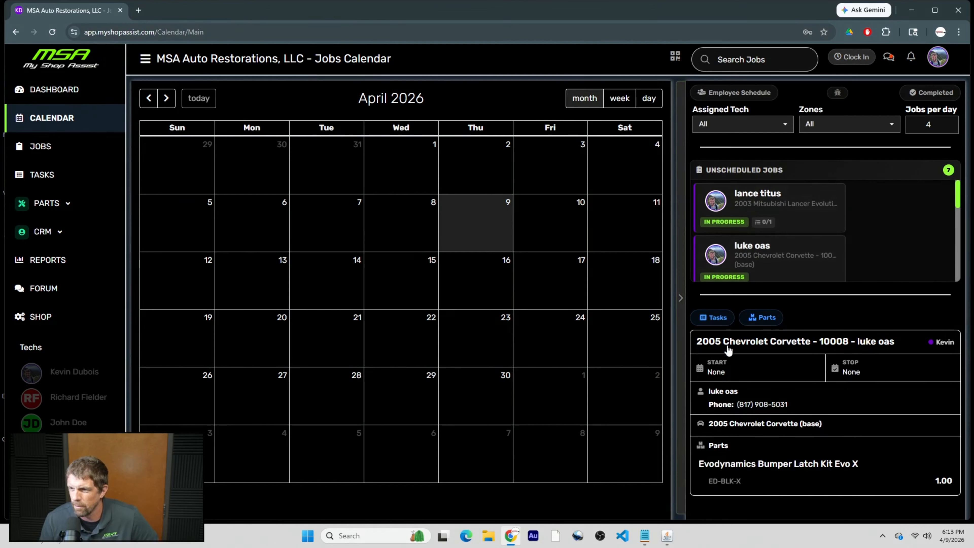
{"action": "left_click", "coordinate": [683, 321]}
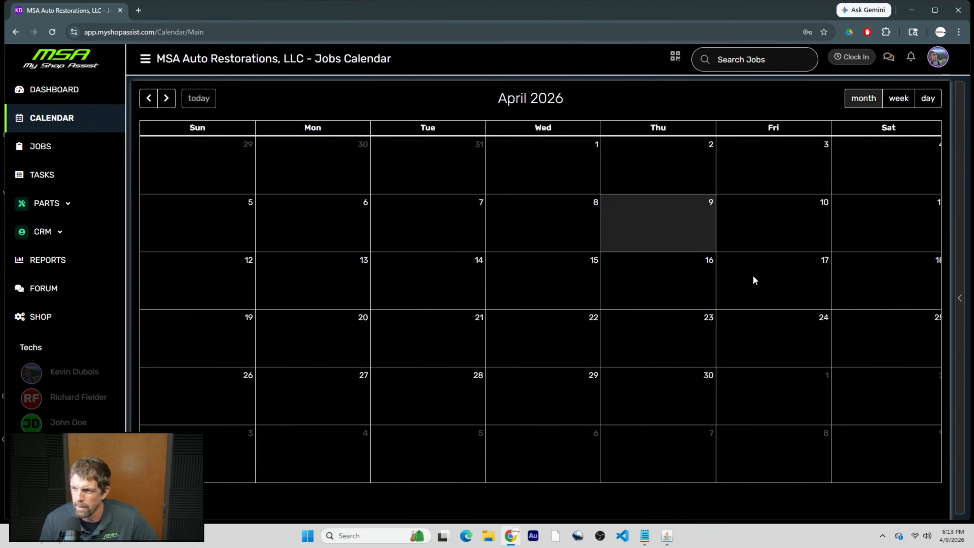
{"action": "left_click", "coordinate": [960, 300]}
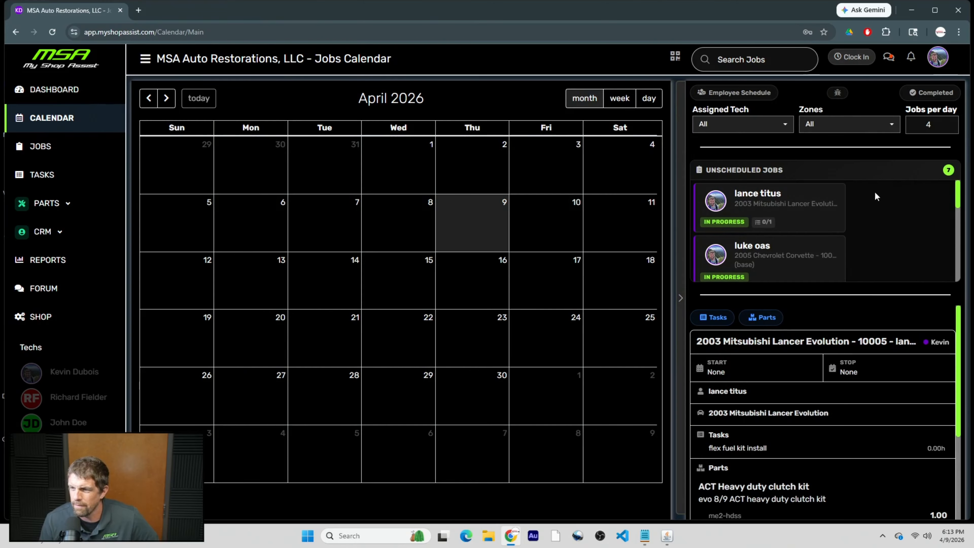
{"action": "left_click", "coordinate": [681, 246]}
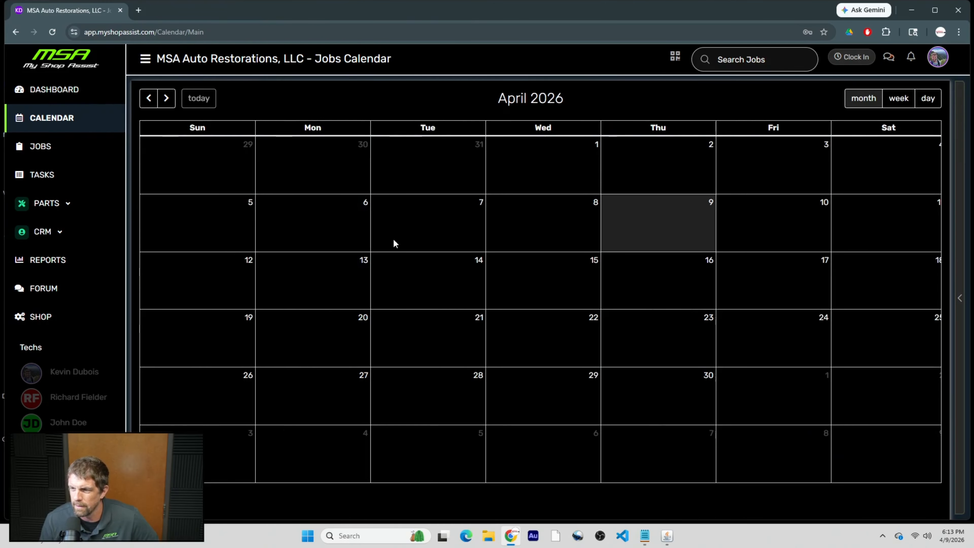
Review the user's Settings preference options, then close them and return to the Jobs board.
{"action": "left_click", "coordinate": [937, 57]}
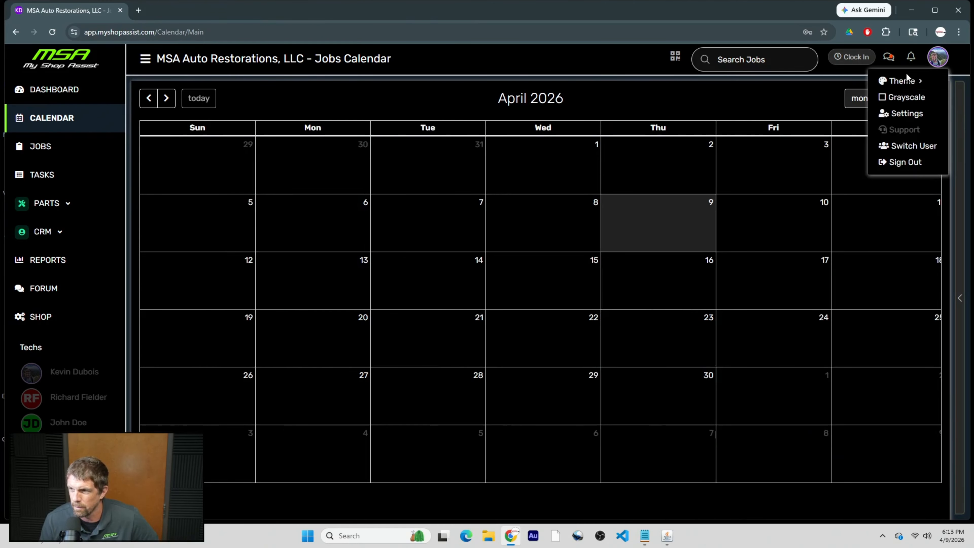
{"action": "left_click", "coordinate": [907, 114]}
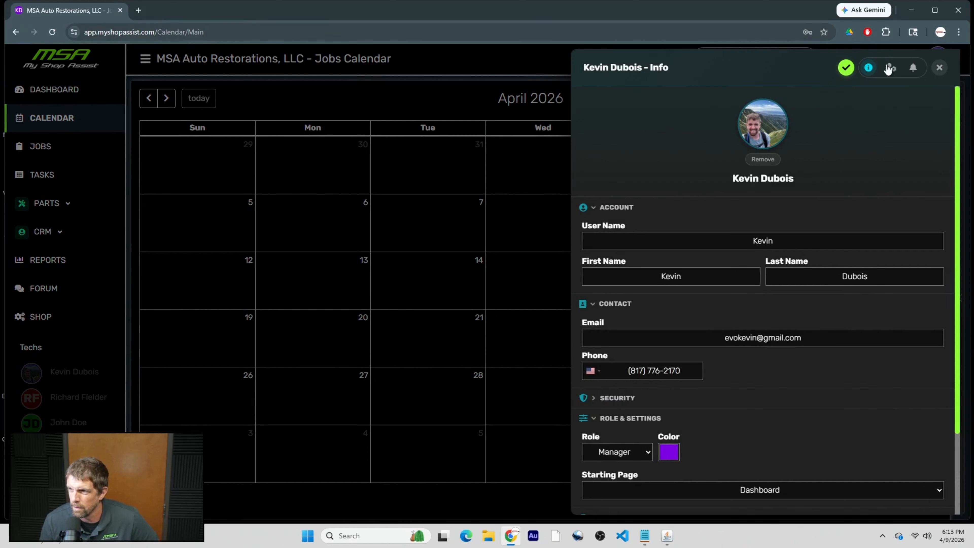
{"action": "left_click", "coordinate": [889, 68]}
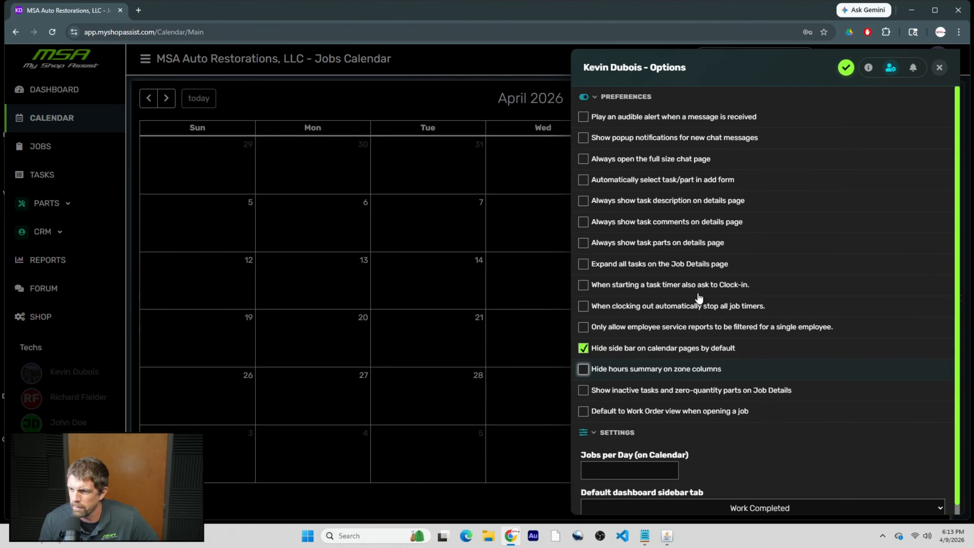
{"action": "left_click", "coordinate": [939, 67]}
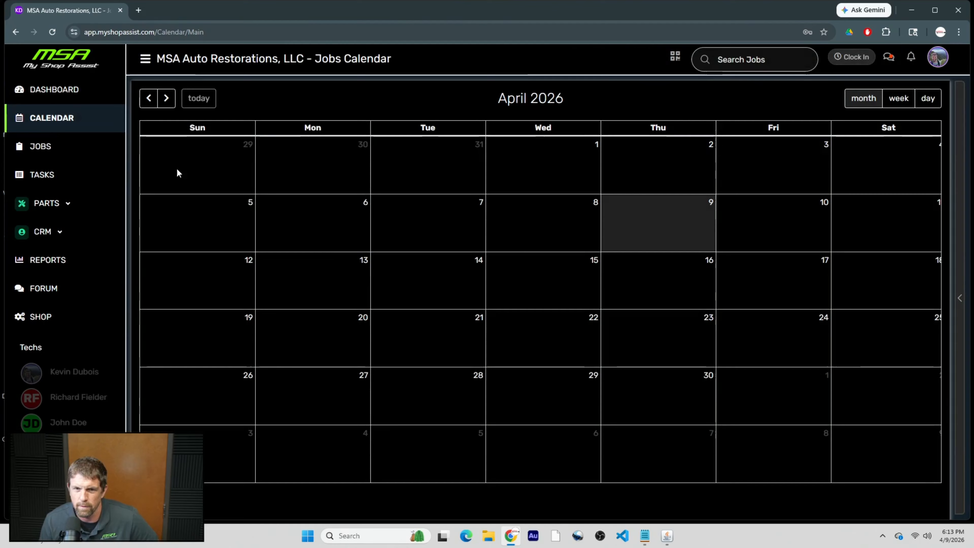
{"action": "left_click", "coordinate": [42, 152]}
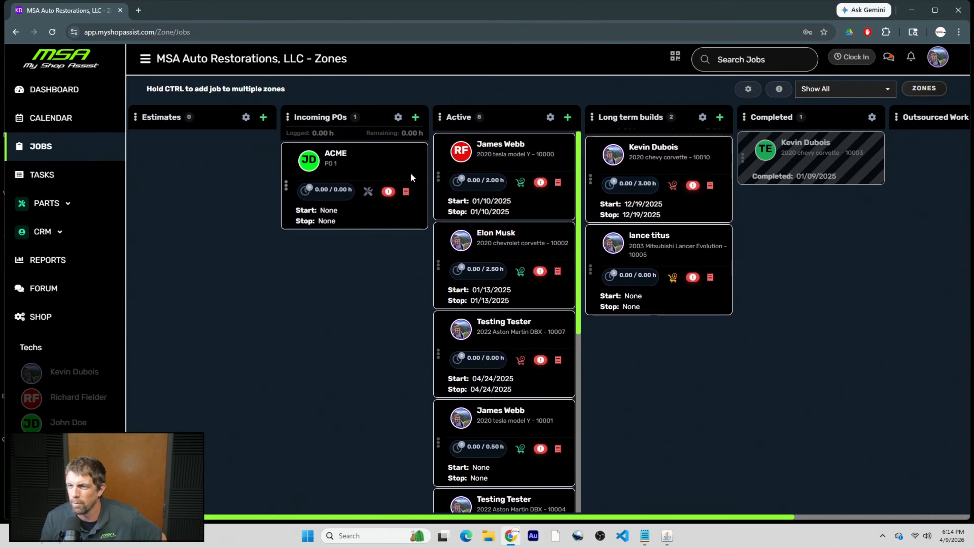
Enable 'Default to Work Order view when opening a job' in user Options and save.
{"action": "left_click", "coordinate": [937, 59]}
{"action": "left_click", "coordinate": [904, 118]}
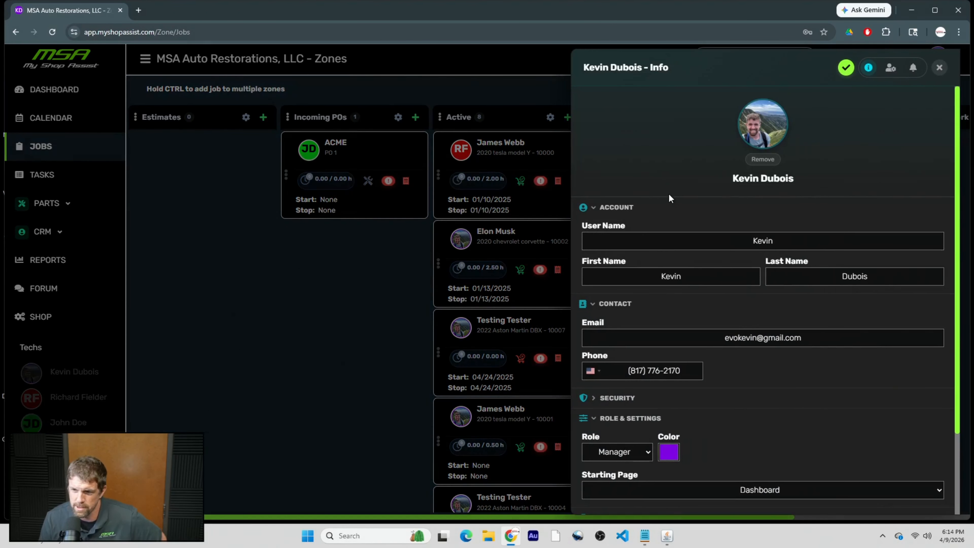
{"action": "left_click", "coordinate": [890, 68]}
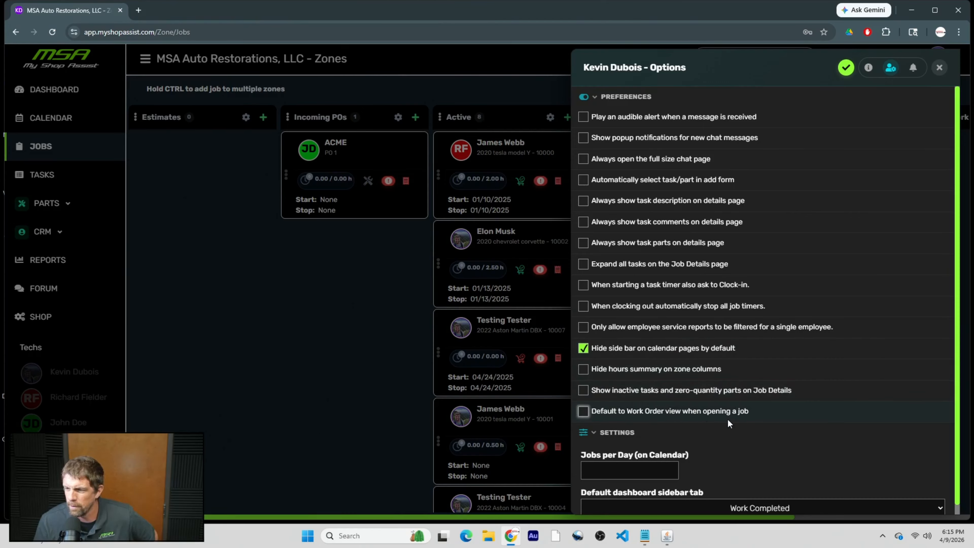
{"action": "left_click", "coordinate": [583, 413]}
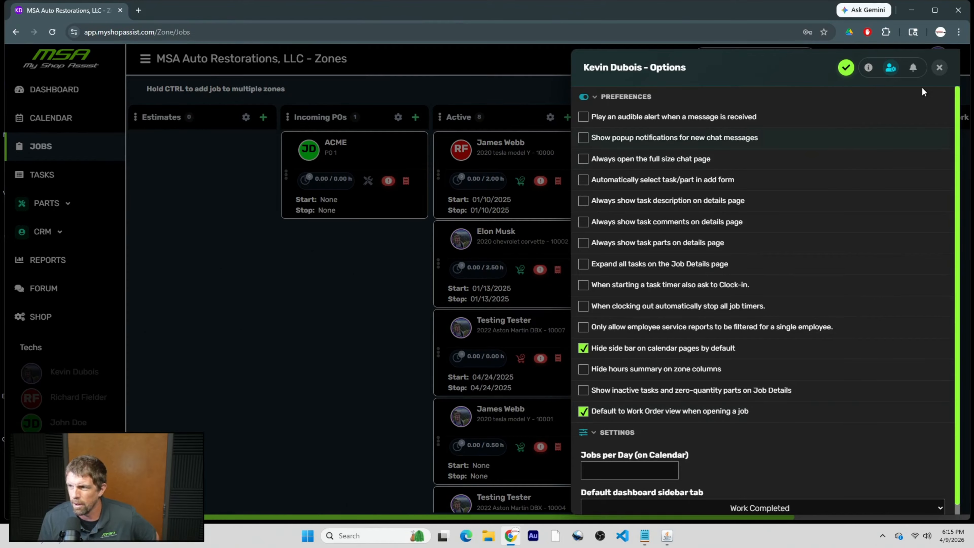
{"action": "left_click", "coordinate": [845, 67]}
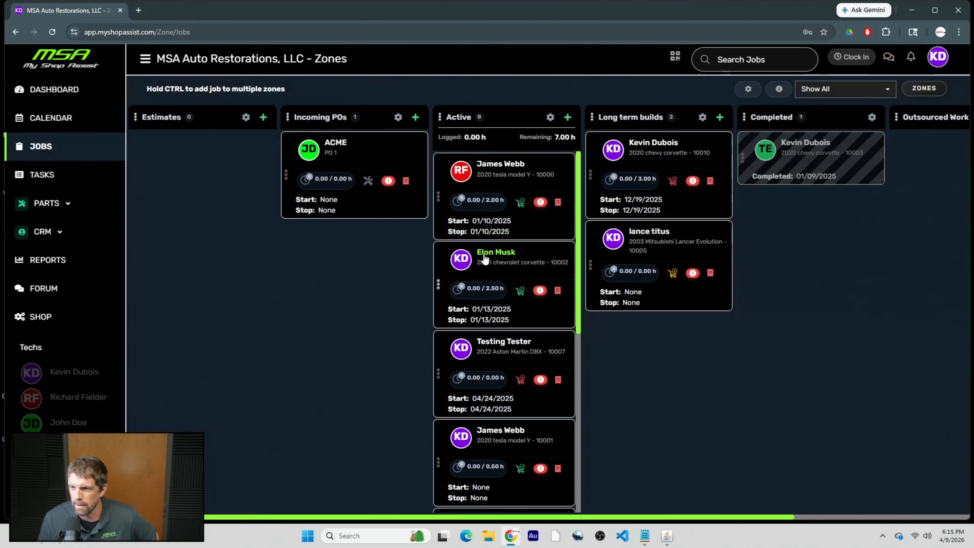
{"action": "left_click", "coordinate": [485, 258]}
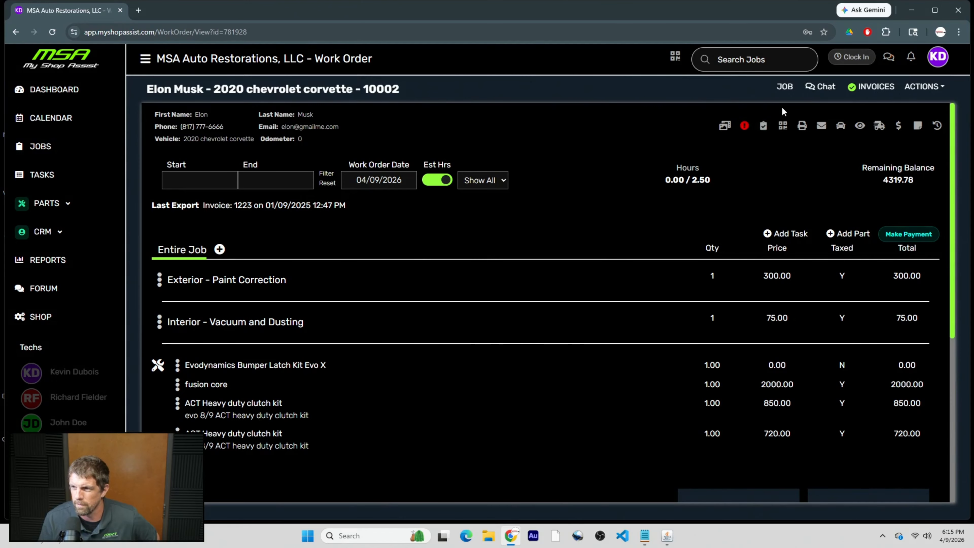
{"action": "left_click", "coordinate": [785, 86]}
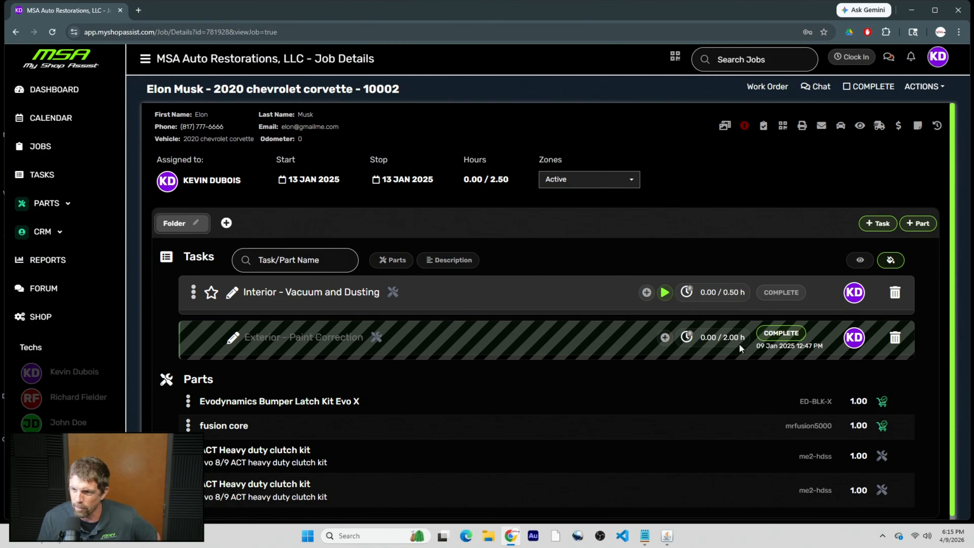
{"action": "left_click", "coordinate": [764, 86]}
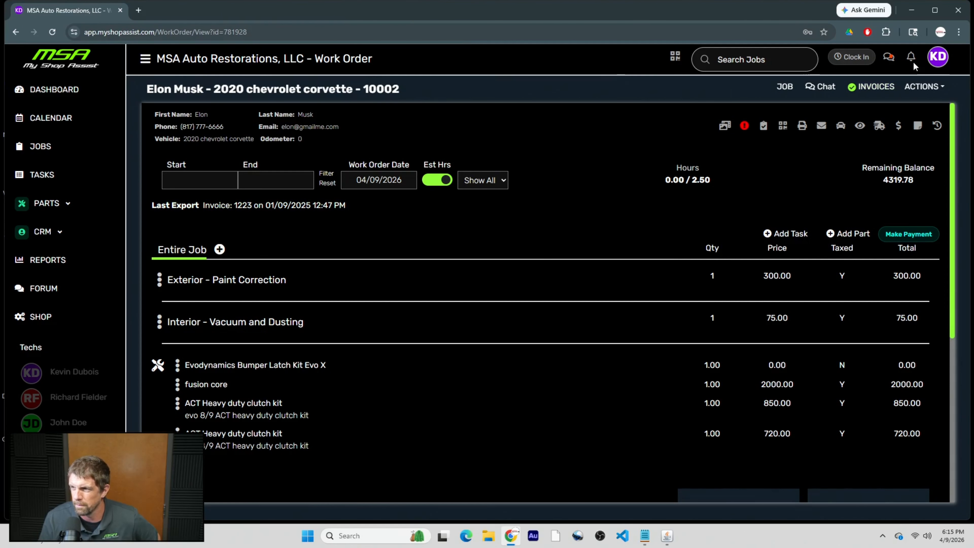
{"action": "left_click", "coordinate": [938, 57]}
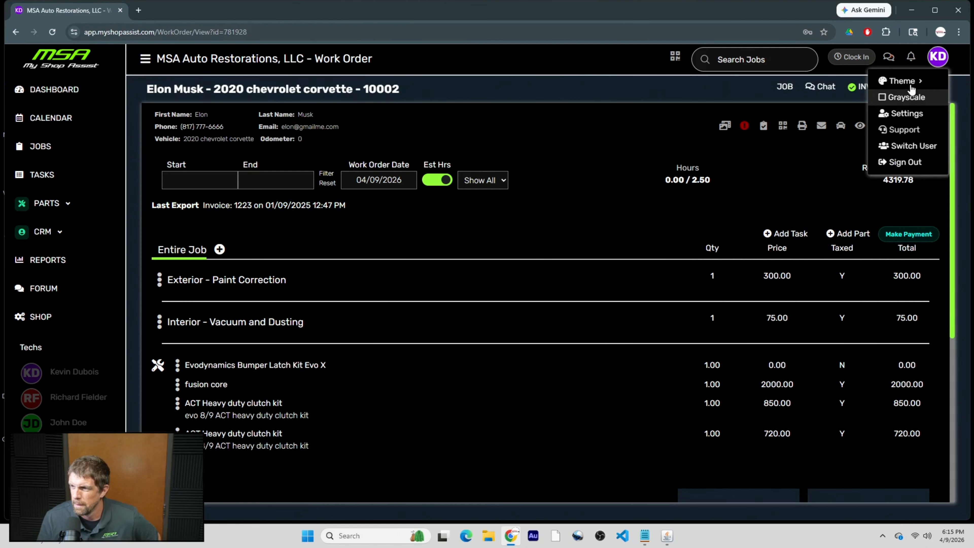
{"action": "left_click", "coordinate": [906, 114]}
{"action": "left_click", "coordinate": [897, 70]}
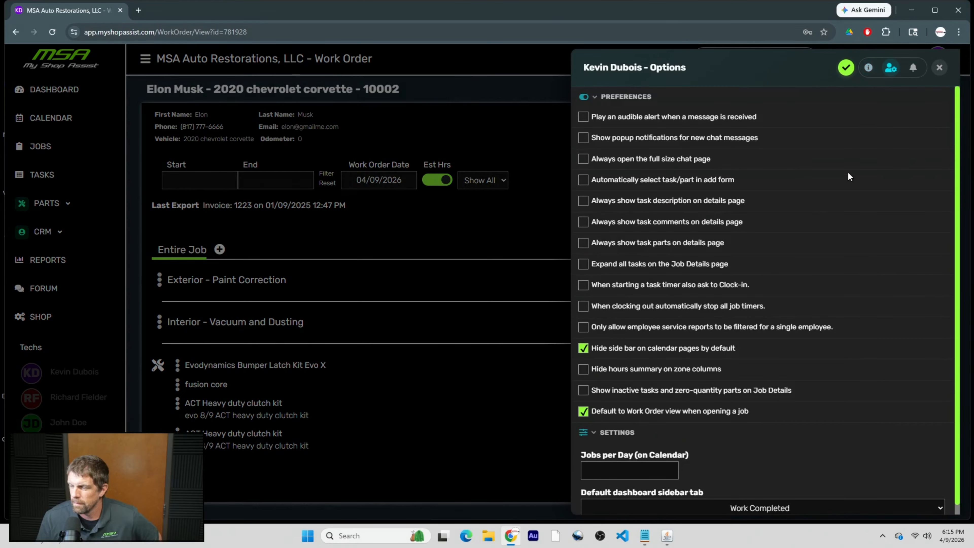
{"action": "scroll", "coordinate": [735, 390], "scroll_direction": "down", "scroll_amount": 1}
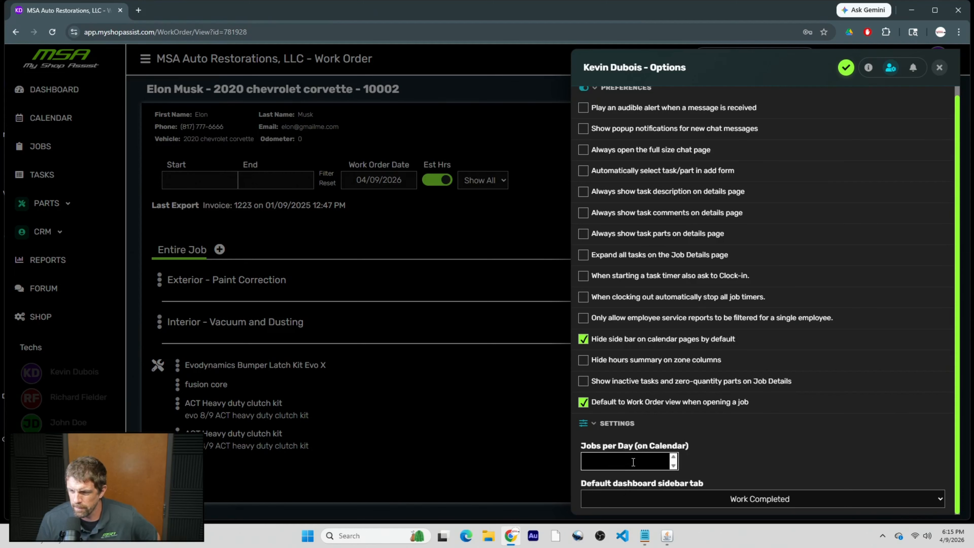
{"action": "left_click", "coordinate": [939, 68]}
Set job 10002's date to April 9, 2026 and view it on the Jobs Calendar.
{"action": "left_click", "coordinate": [44, 147]}
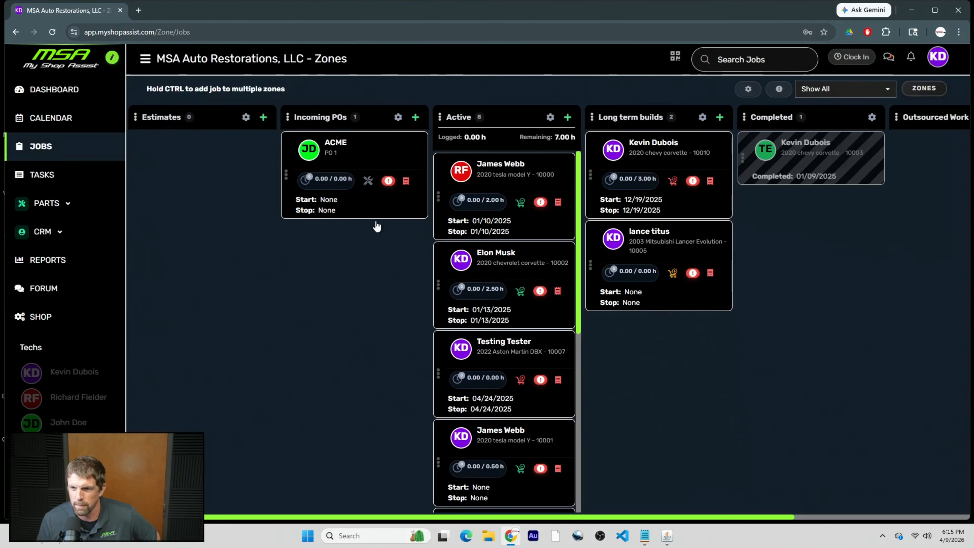
{"action": "left_click", "coordinate": [485, 321]}
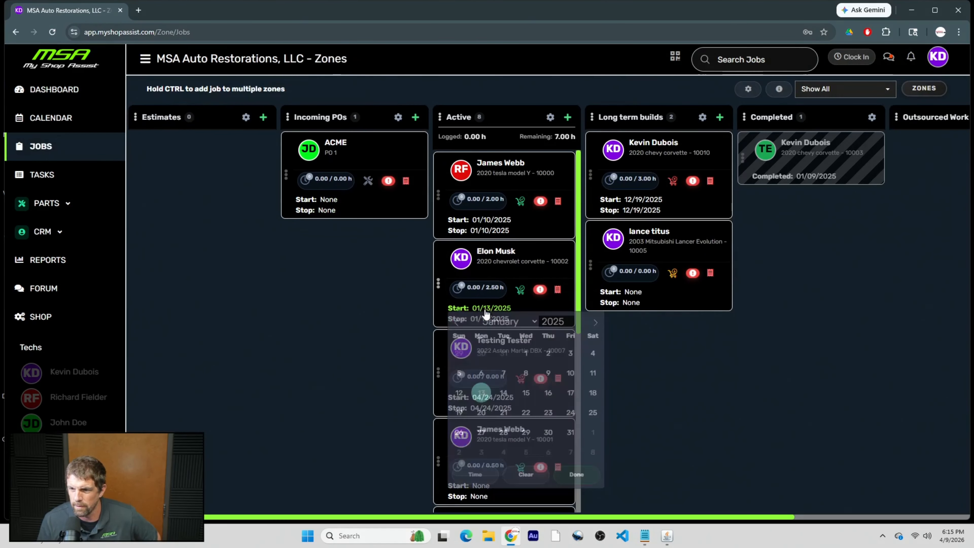
{"action": "left_click", "coordinate": [571, 324]}
{"action": "left_click", "coordinate": [595, 326]}
{"action": "left_click", "coordinate": [595, 326]}
{"action": "left_click", "coordinate": [595, 326]}
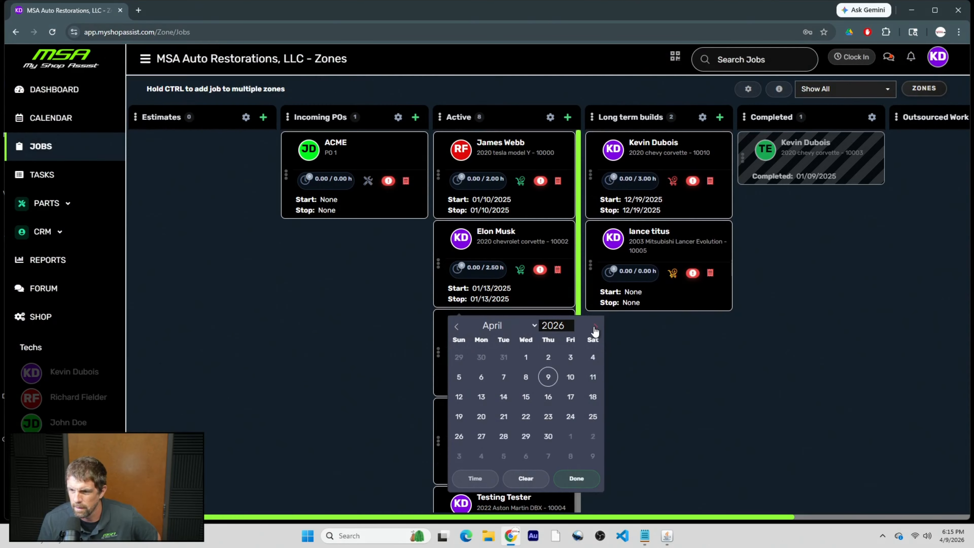
{"action": "left_click", "coordinate": [547, 376]}
{"action": "left_click", "coordinate": [65, 119]}
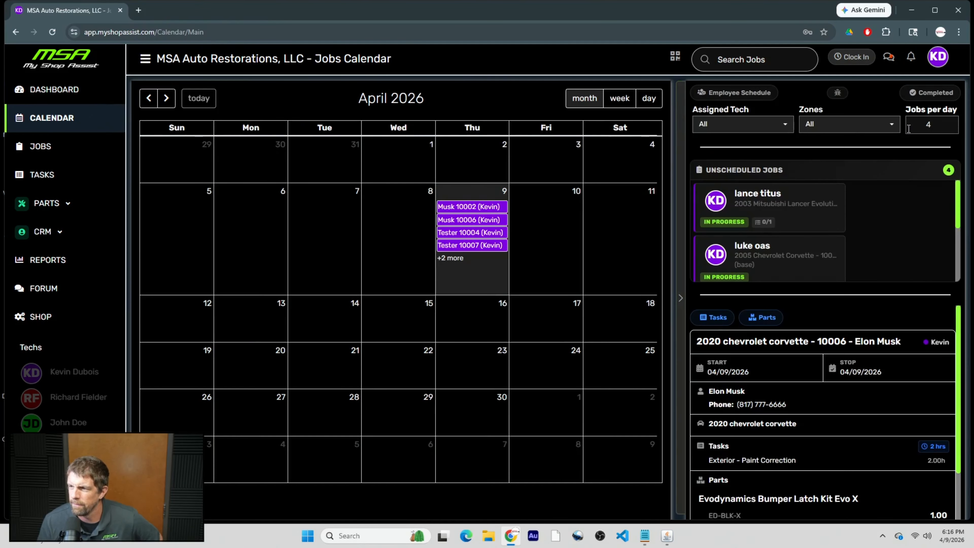
Change Jobs per Day to 6 in the account Settings Options tab and save it.
{"action": "left_click", "coordinate": [959, 240]}
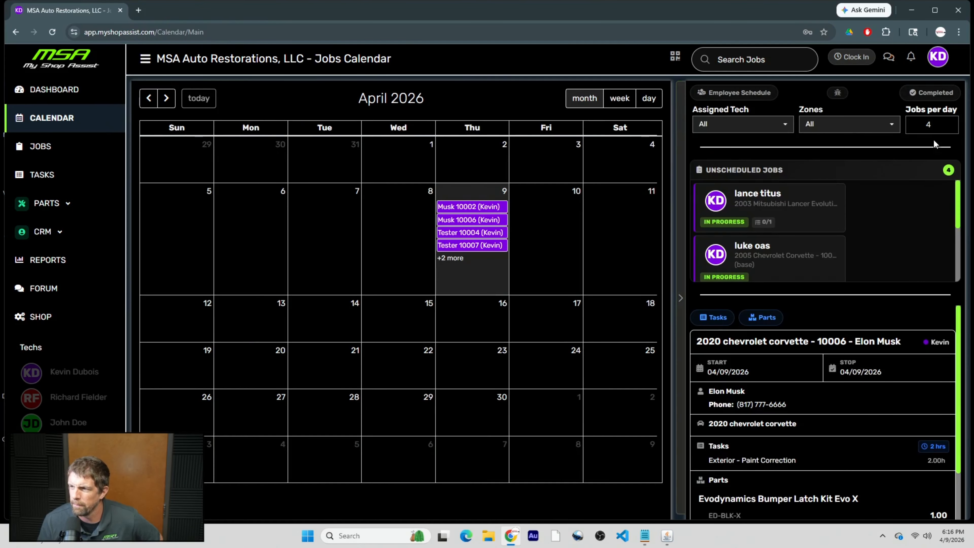
{"action": "left_click", "coordinate": [936, 64]}
{"action": "left_click", "coordinate": [915, 114]}
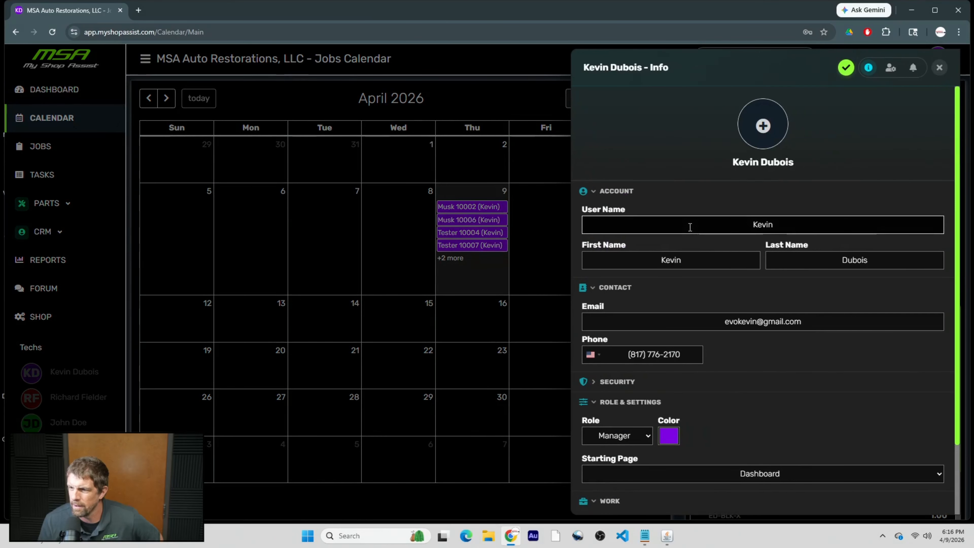
{"action": "scroll", "coordinate": [702, 377], "scroll_direction": "down", "scroll_amount": 2}
{"action": "left_click", "coordinate": [890, 68]}
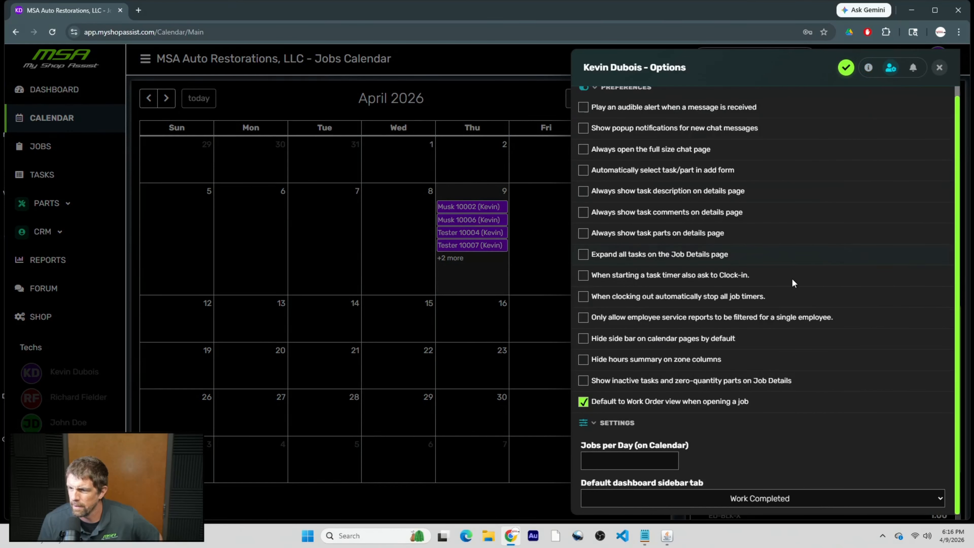
{"action": "left_click", "coordinate": [646, 456]}
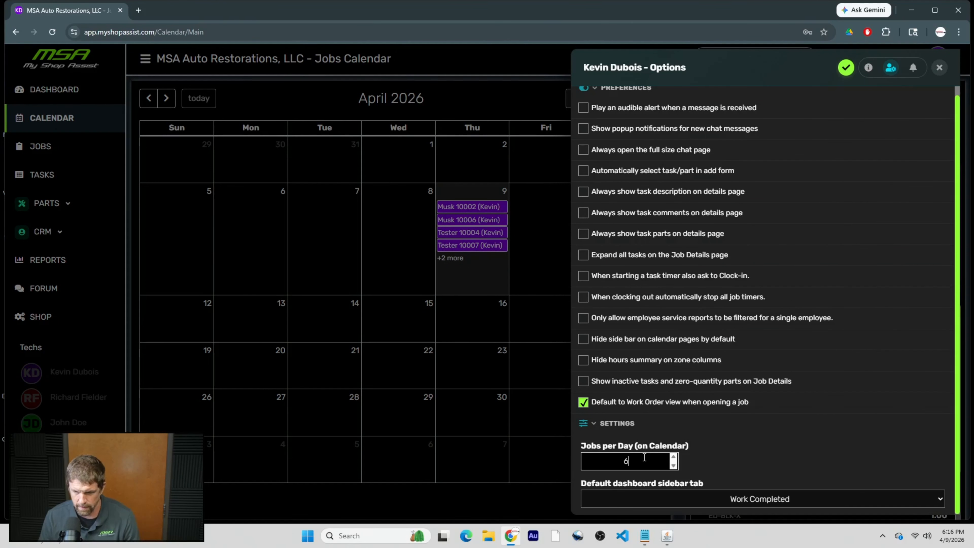
{"action": "left_click", "coordinate": [846, 68]}
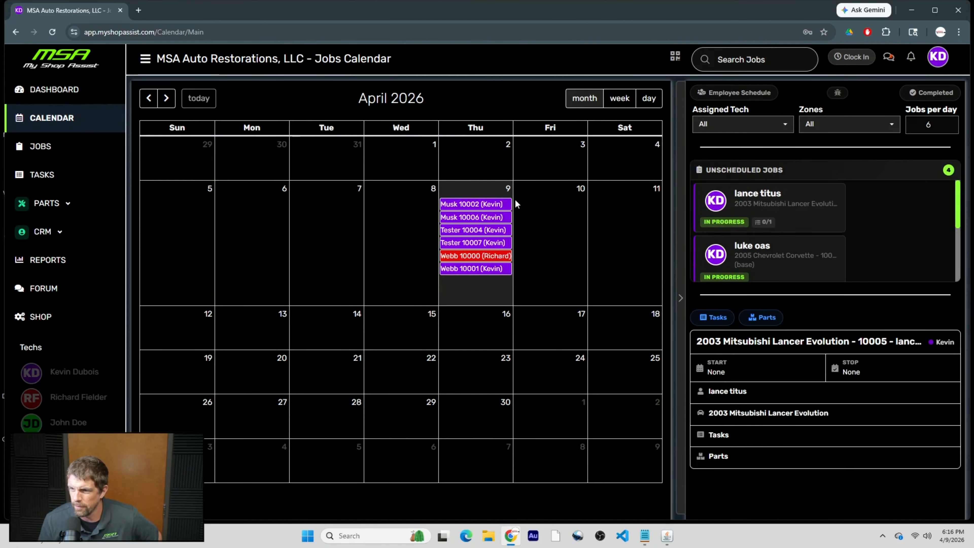
Try several Jobs per day values on the calendar spinner, settling on 5.
{"action": "mouse_move", "coordinate": [471, 270]}
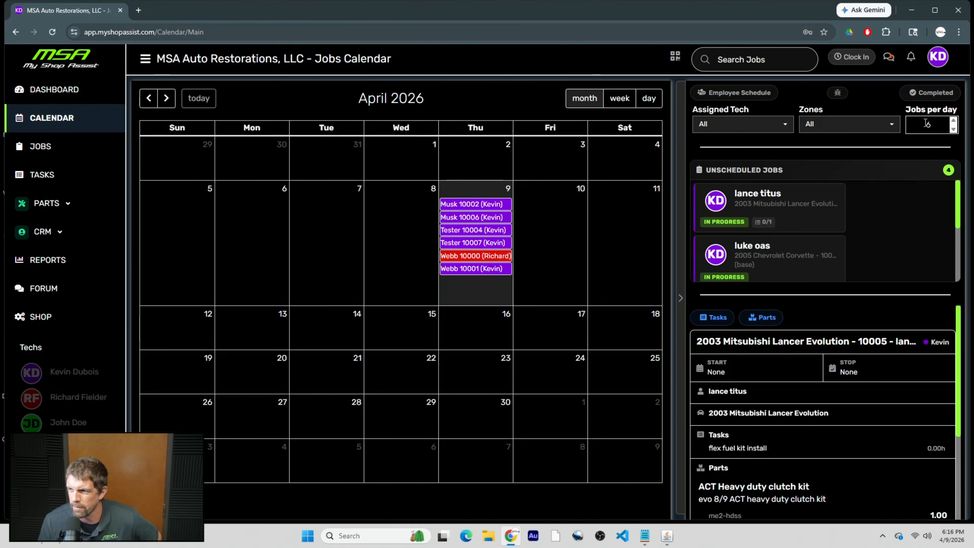
{"action": "left_click", "coordinate": [954, 121]}
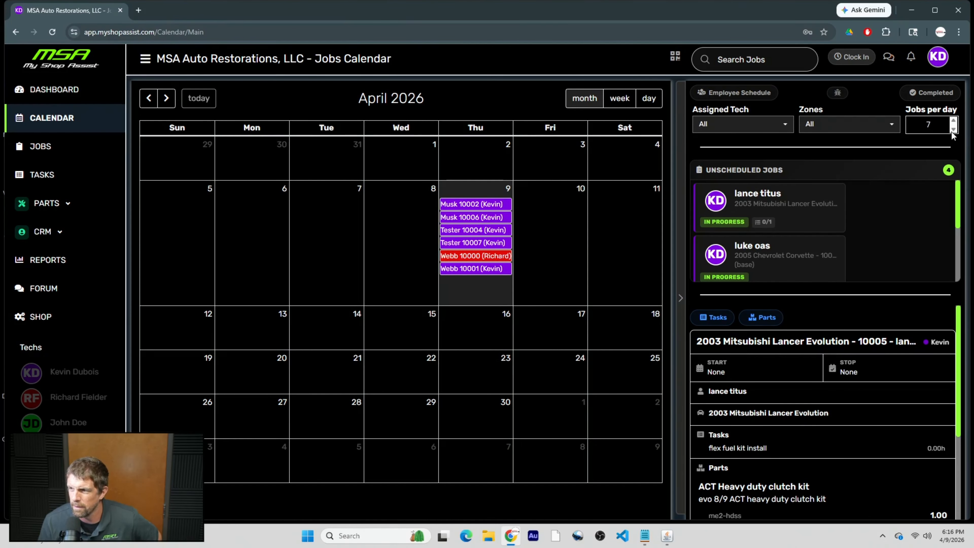
{"action": "double_click", "coordinate": [953, 130]}
{"action": "left_click", "coordinate": [953, 130]}
{"action": "left_click", "coordinate": [953, 131]}
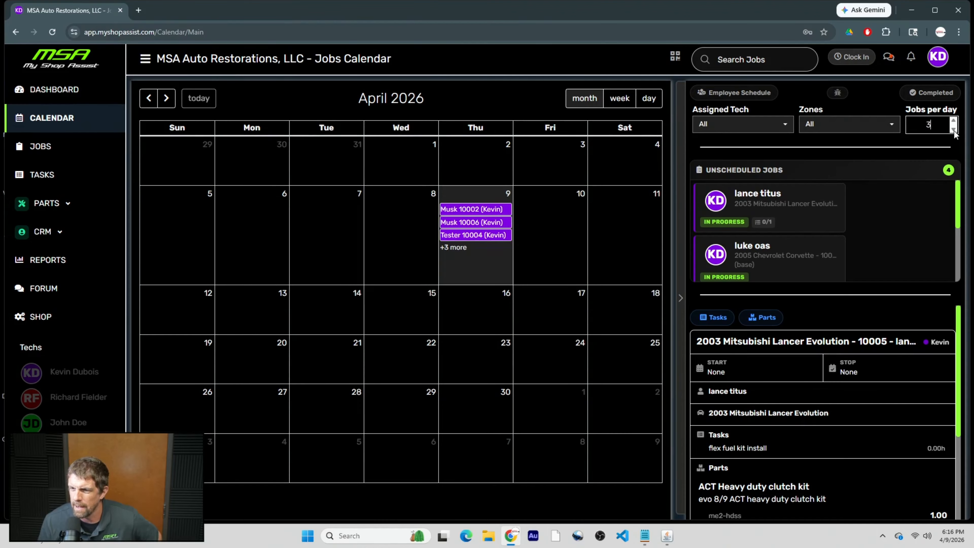
{"action": "left_click", "coordinate": [953, 130]}
{"action": "left_click", "coordinate": [953, 130]}
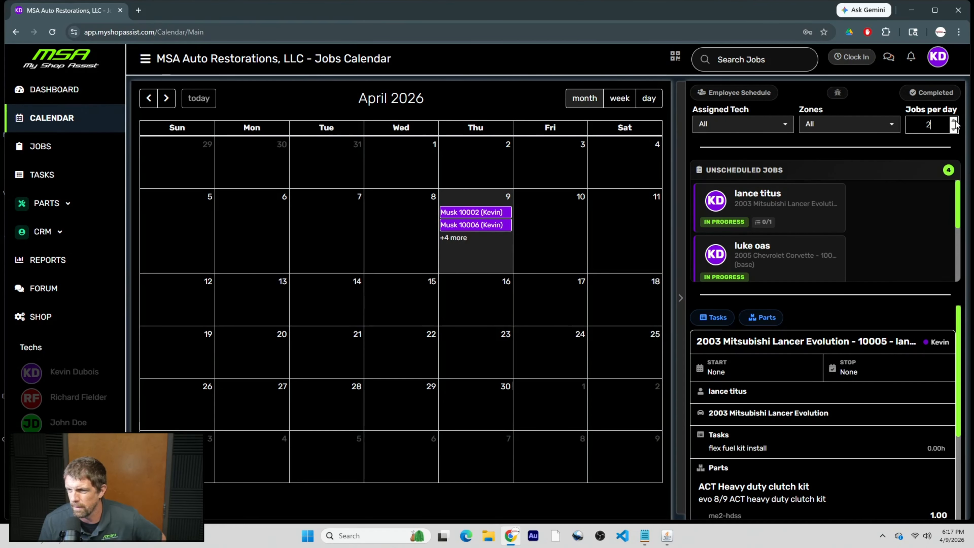
{"action": "left_click", "coordinate": [953, 120]}
{"action": "left_click", "coordinate": [953, 120]}
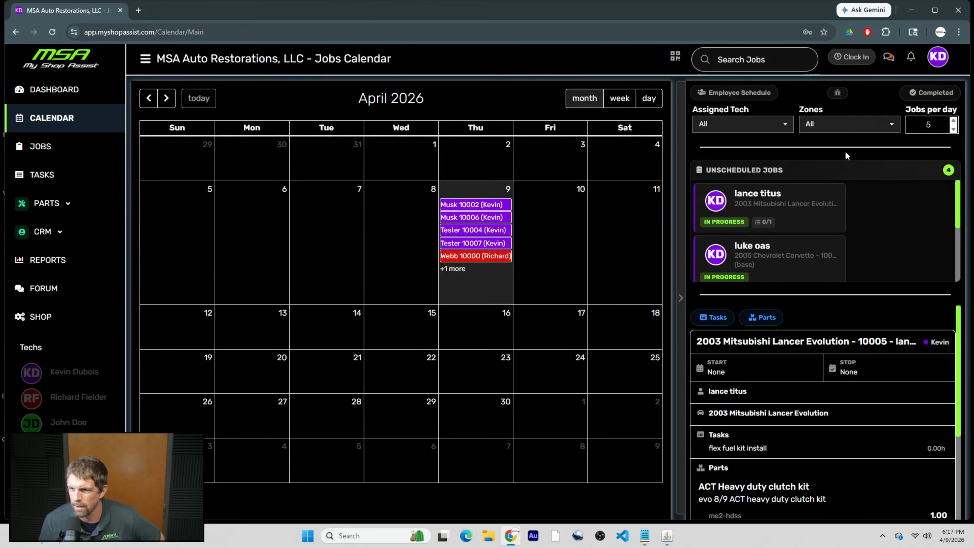
{"action": "left_click", "coordinate": [937, 58]}
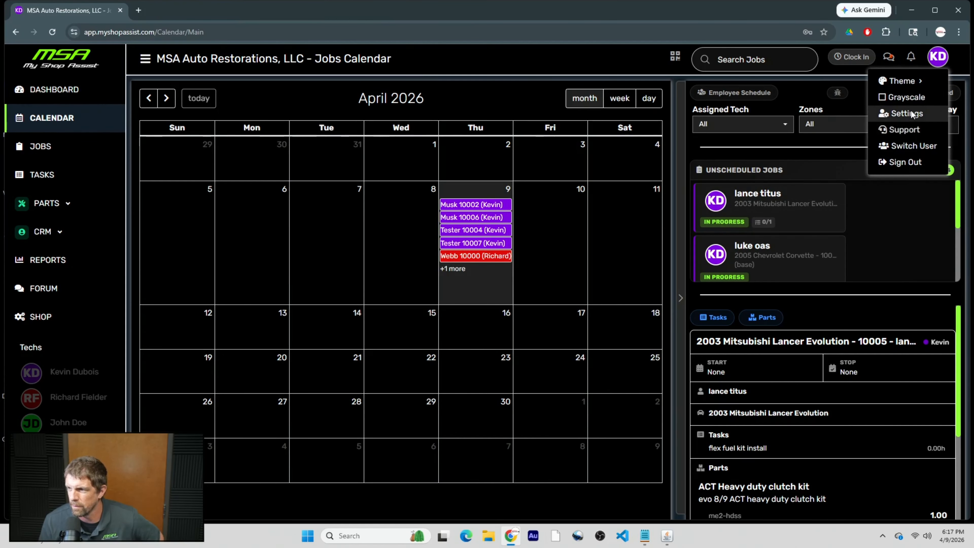
{"action": "left_click", "coordinate": [904, 111]}
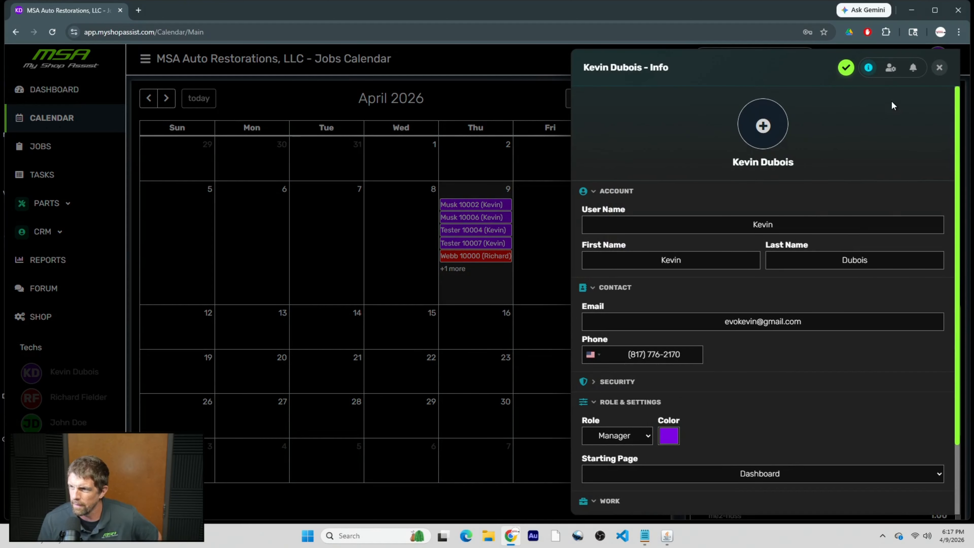
{"action": "left_click", "coordinate": [890, 68]}
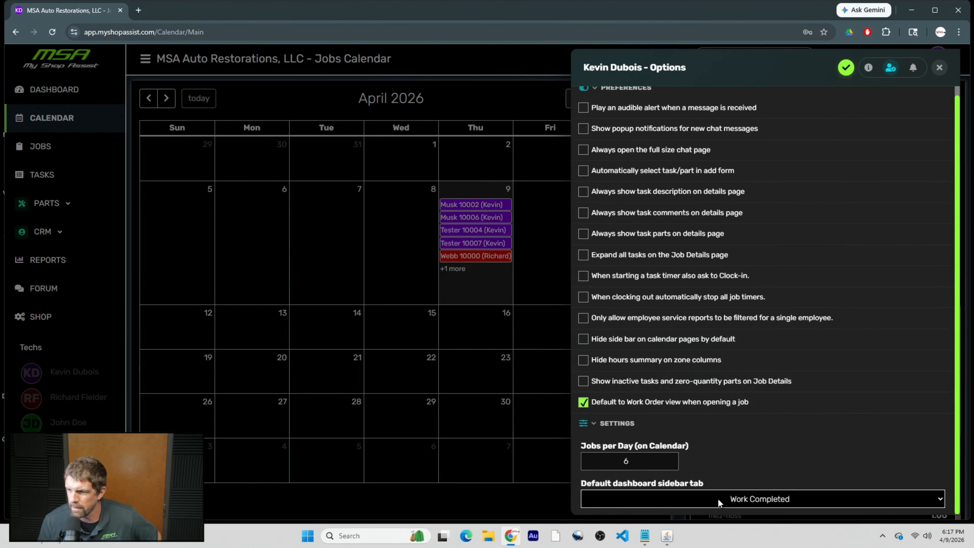
{"action": "left_click", "coordinate": [788, 501]}
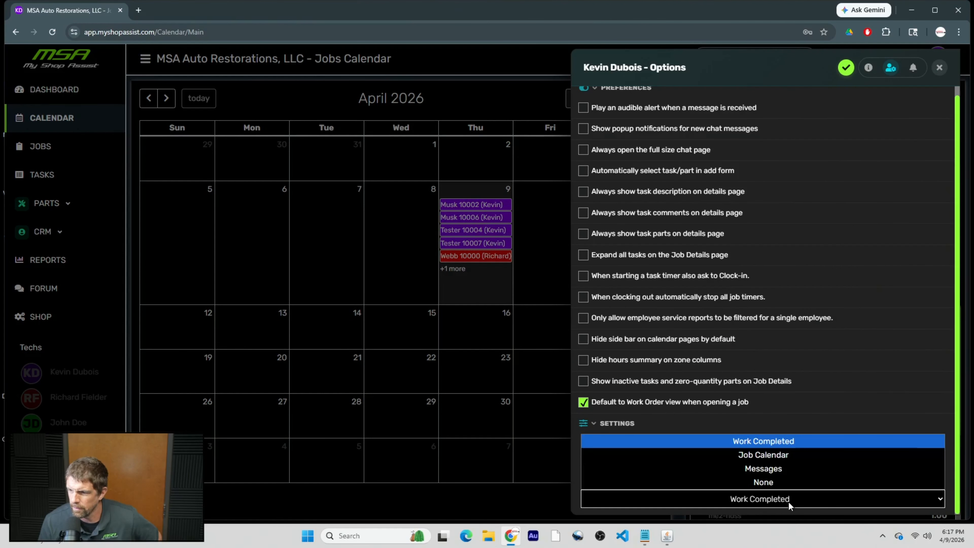
{"action": "left_click", "coordinate": [788, 498]}
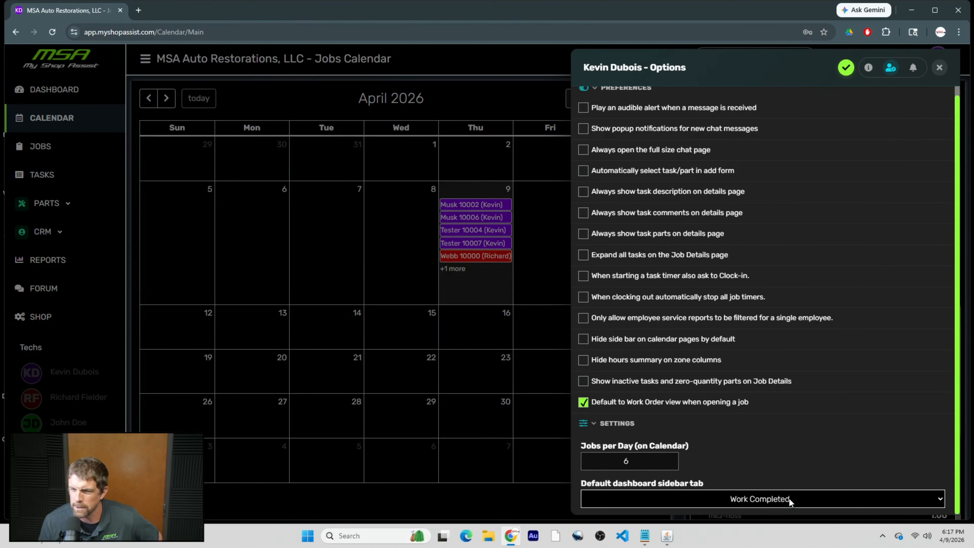
{"action": "left_click", "coordinate": [790, 500]}
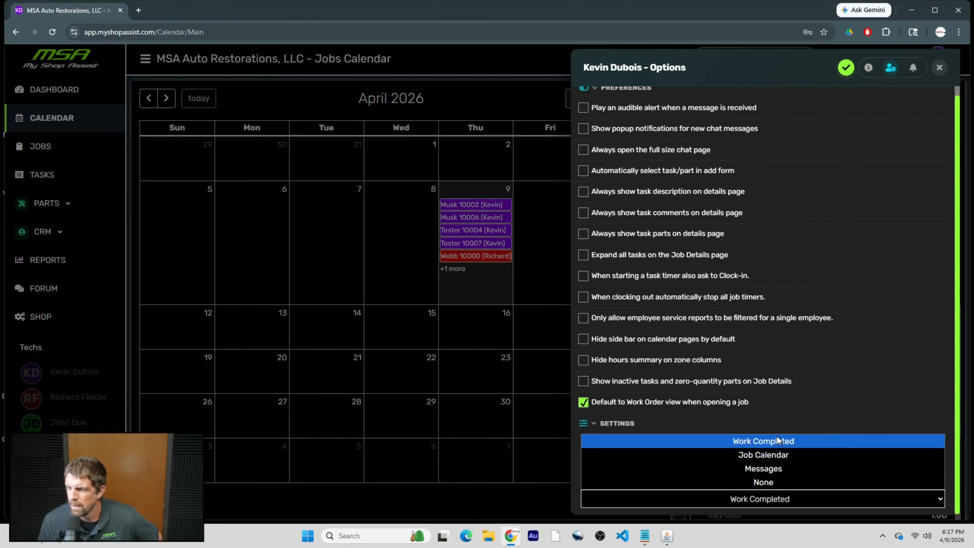
{"action": "left_click", "coordinate": [776, 506]}
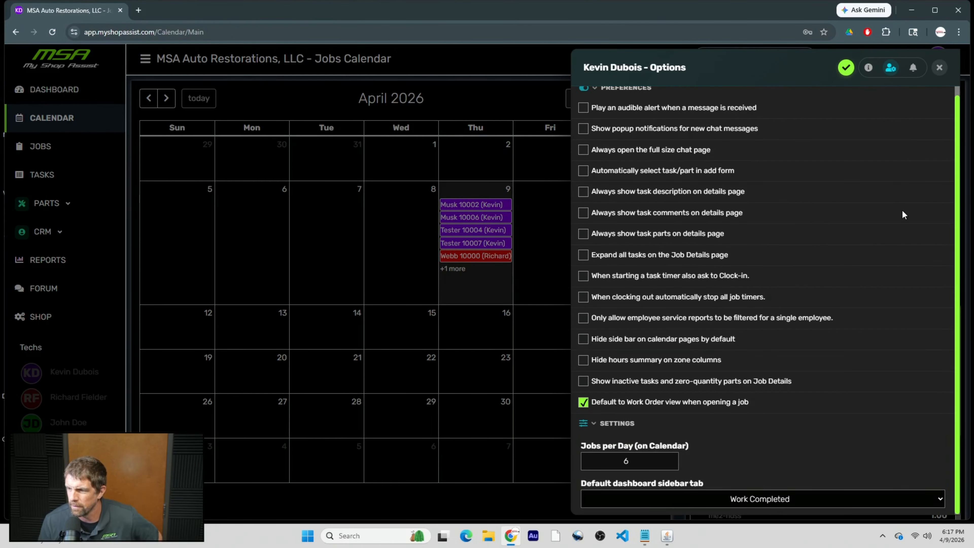
{"action": "left_click", "coordinate": [939, 67]}
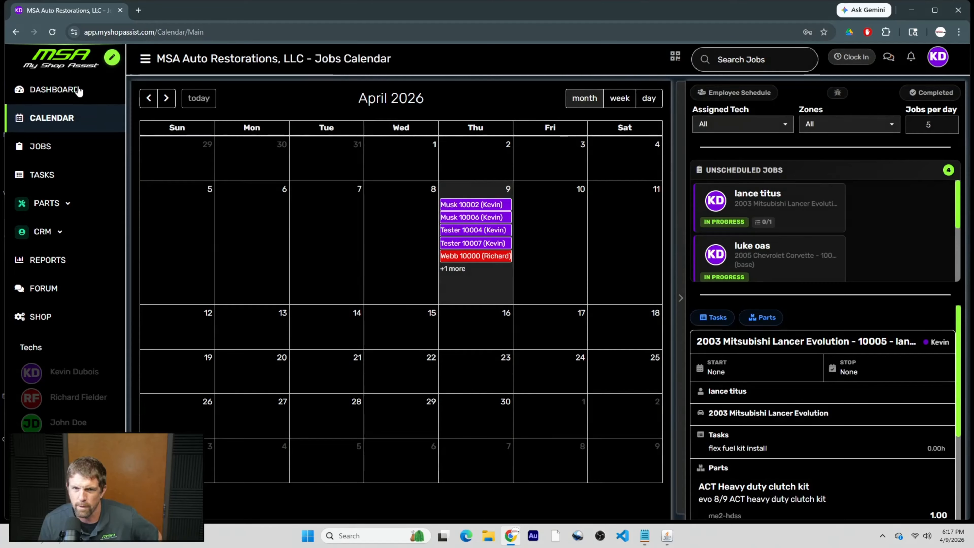
On the Dashboard, cycle the side panel through Messages, Job Calendar and Work Completed, ending on Job Calendar.
{"action": "left_click", "coordinate": [65, 91]}
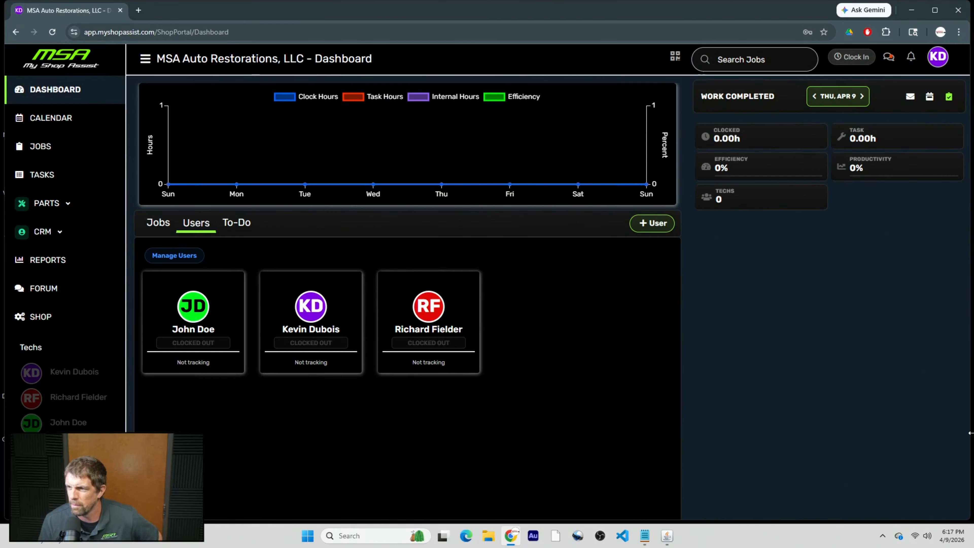
{"action": "left_click", "coordinate": [910, 96]}
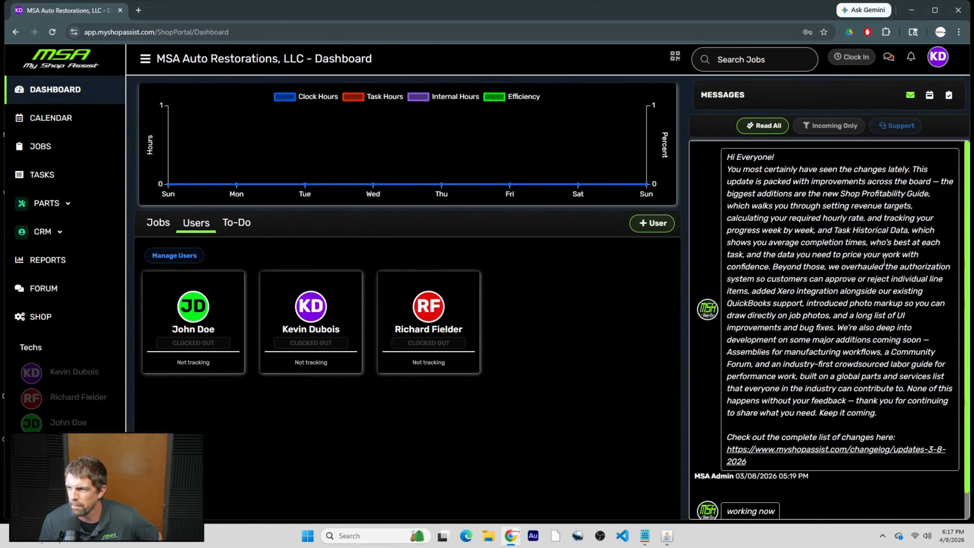
{"action": "left_click", "coordinate": [929, 96]}
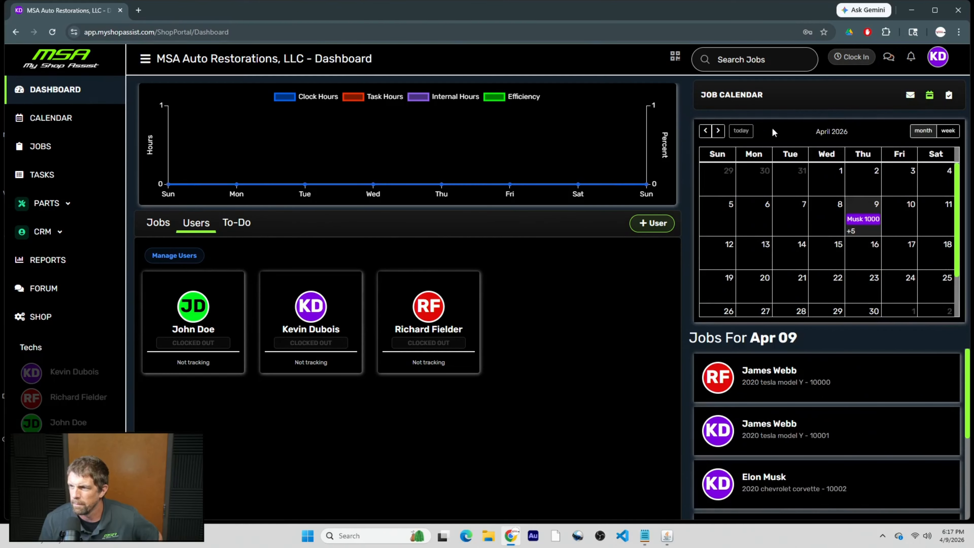
{"action": "left_click", "coordinate": [950, 98]}
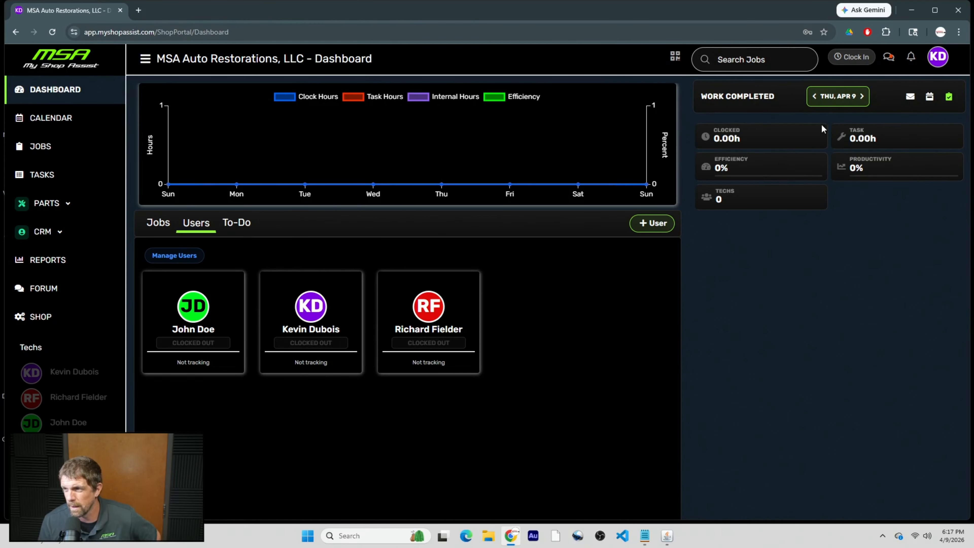
{"action": "left_click", "coordinate": [907, 96]}
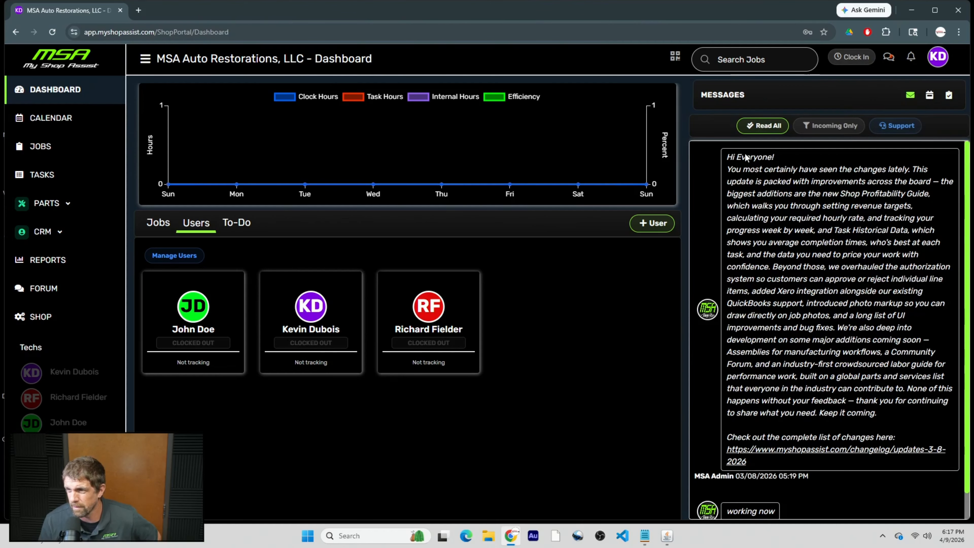
{"action": "left_click", "coordinate": [928, 97]}
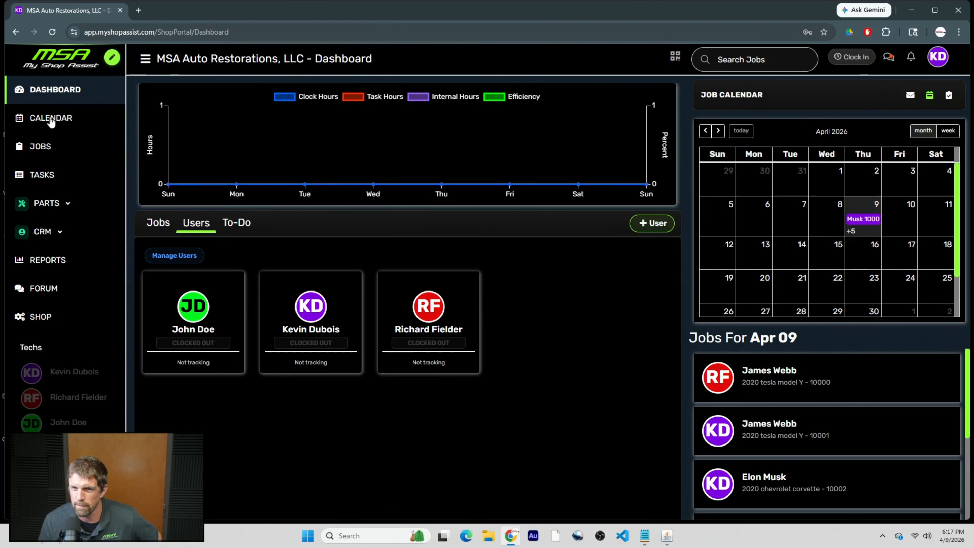
{"action": "left_click", "coordinate": [937, 57]}
{"action": "left_click", "coordinate": [915, 113]}
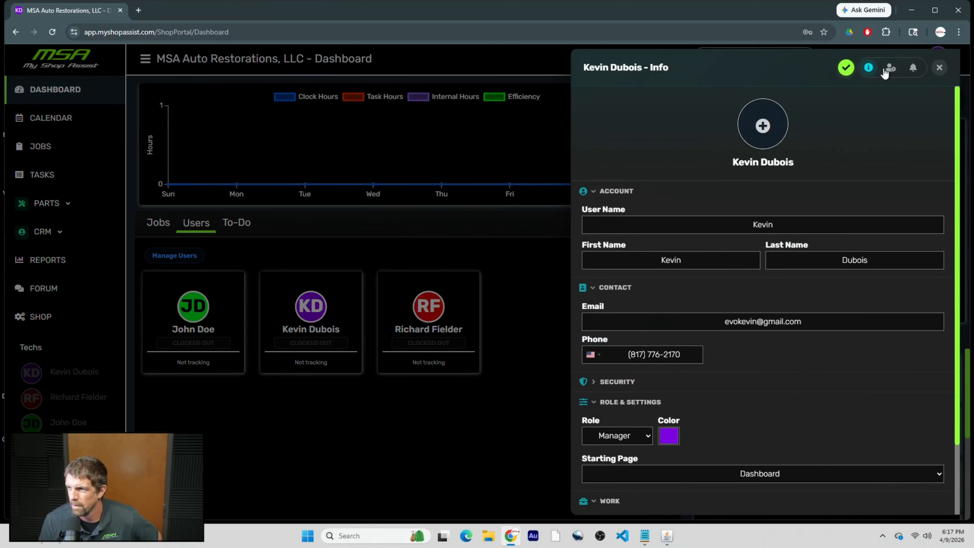
{"action": "left_click", "coordinate": [759, 499]}
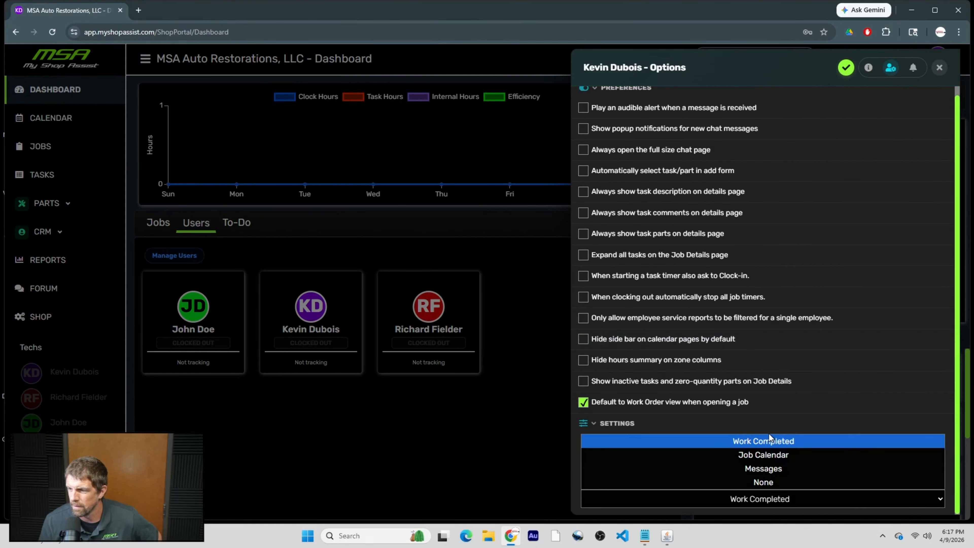
{"action": "left_click", "coordinate": [769, 446]}
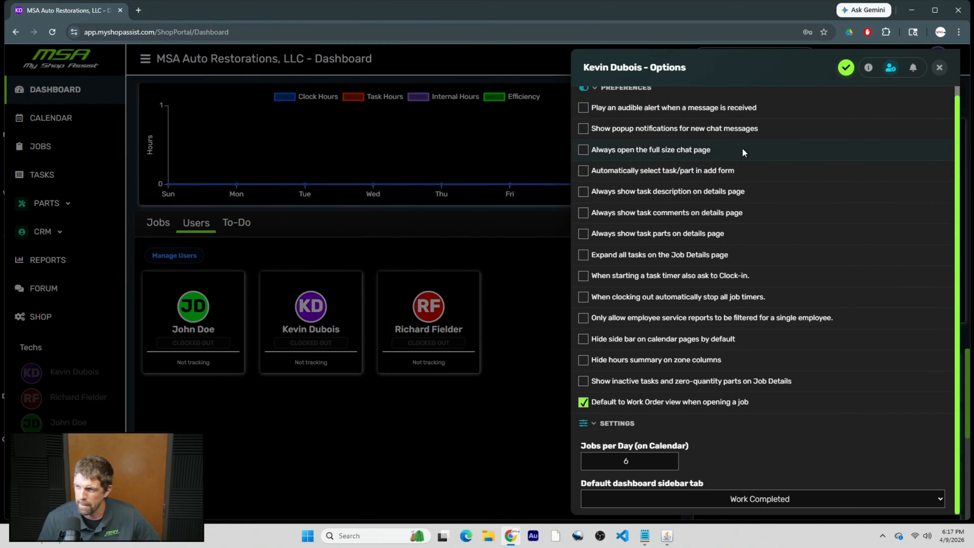
{"action": "left_click", "coordinate": [912, 70]}
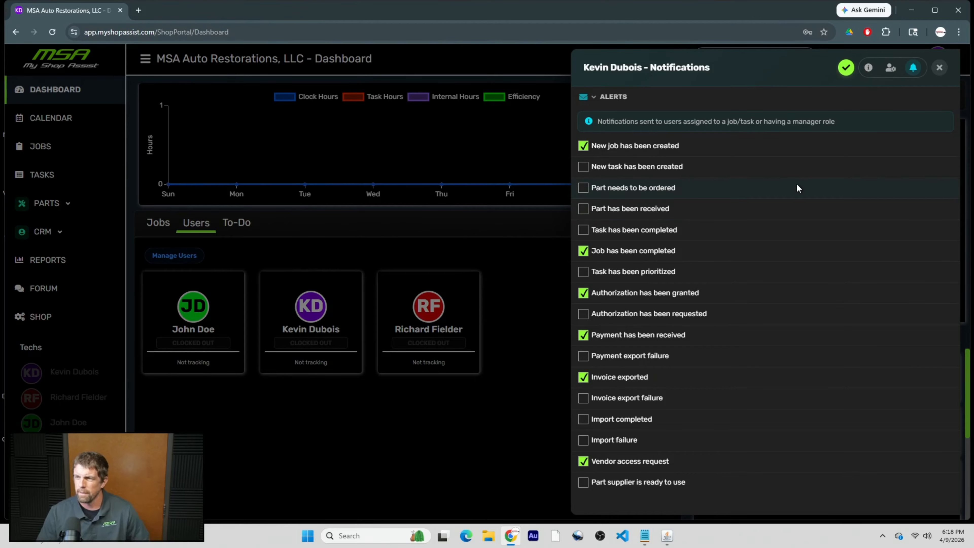
{"action": "left_click", "coordinate": [938, 68]}
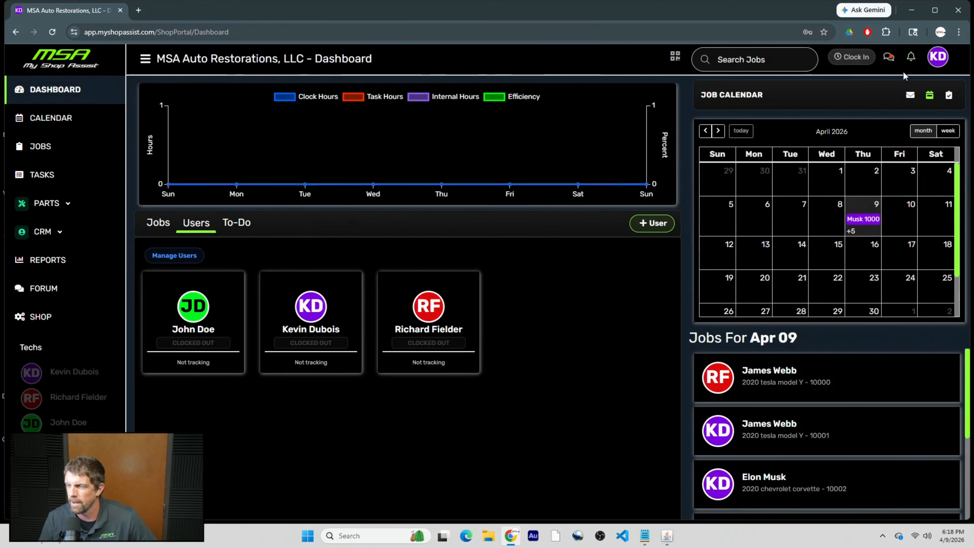
Enable the 'Part needs to be ordered' and 'Part has been received' alerts and save.
{"action": "left_click", "coordinate": [938, 58]}
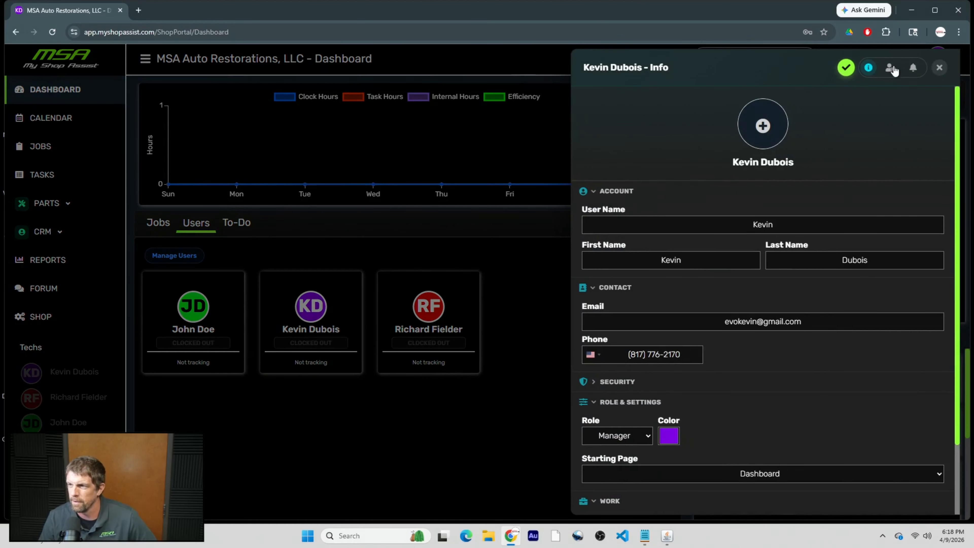
{"action": "left_click", "coordinate": [919, 68]}
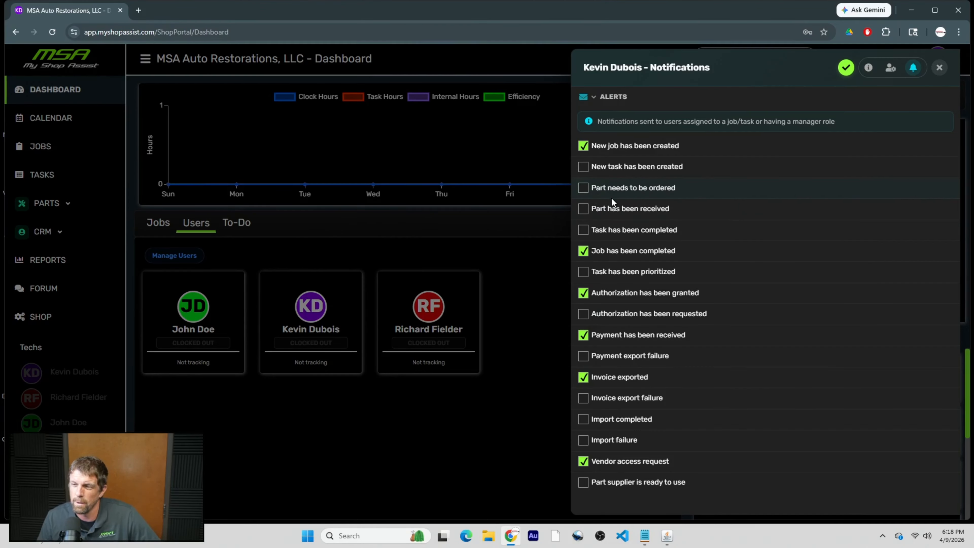
{"action": "left_click", "coordinate": [590, 188]}
{"action": "left_click", "coordinate": [582, 208]}
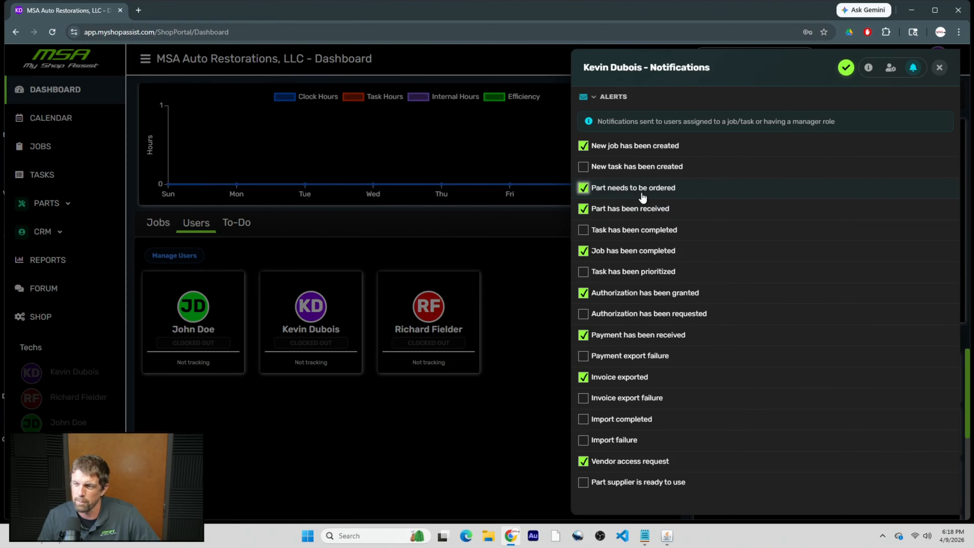
{"action": "left_click", "coordinate": [845, 68]}
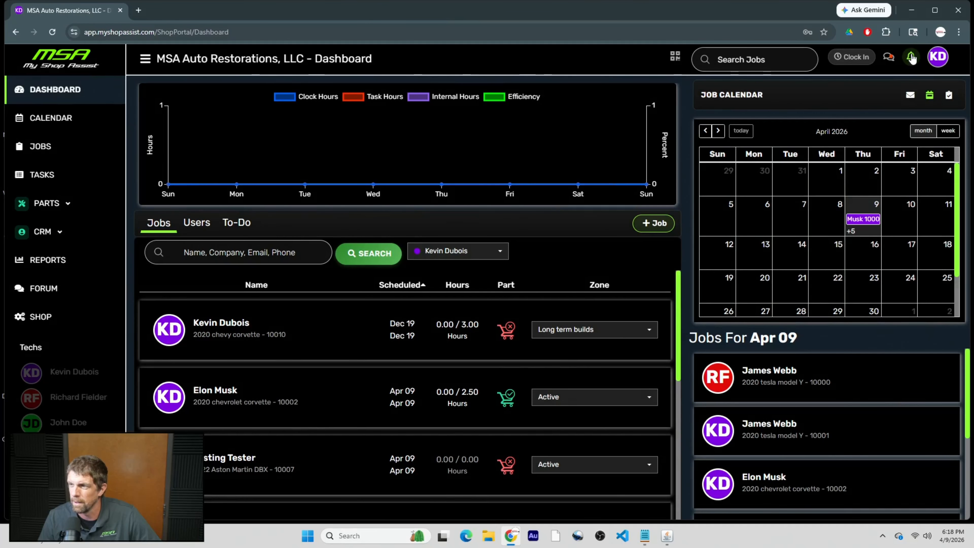
Open Job Details for the 2020 chevy corvette job 10010 and review its Need to Order Part alert.
{"action": "left_click", "coordinate": [912, 58]}
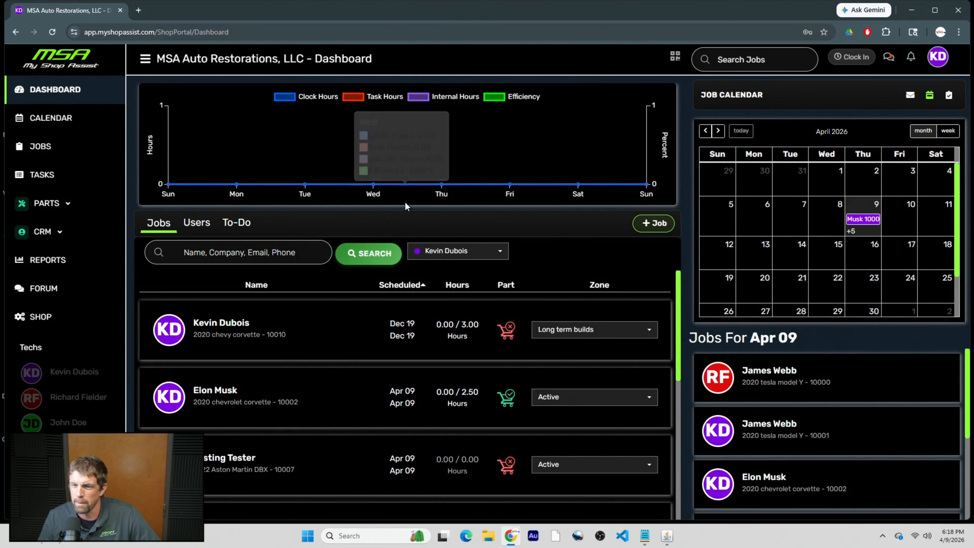
{"action": "left_click", "coordinate": [230, 324]}
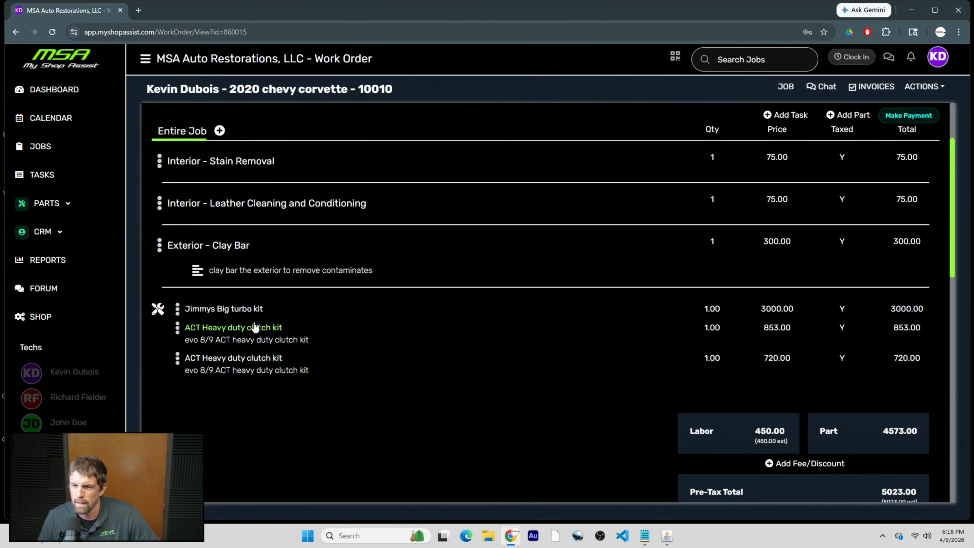
{"action": "left_click", "coordinate": [785, 86]}
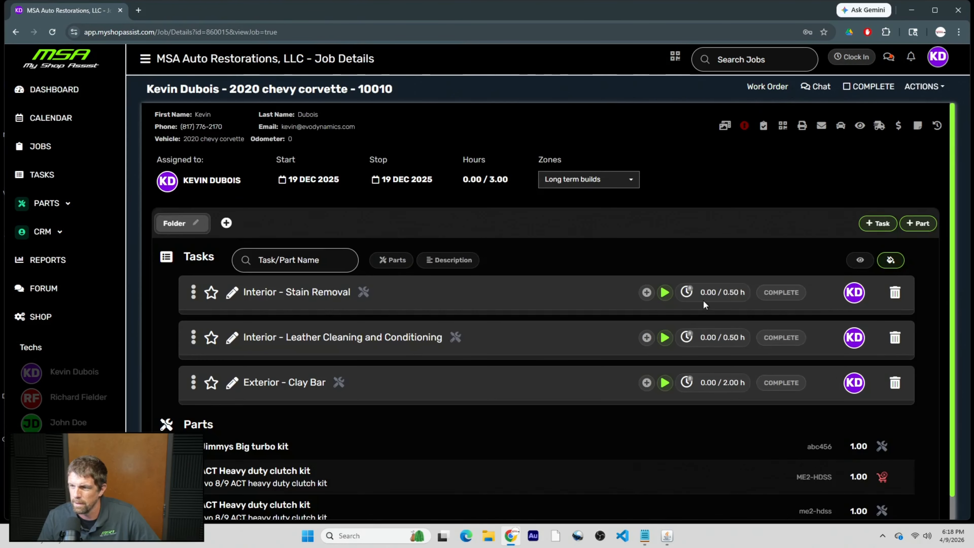
{"action": "scroll", "coordinate": [703, 303], "scroll_direction": "down", "scroll_amount": 1}
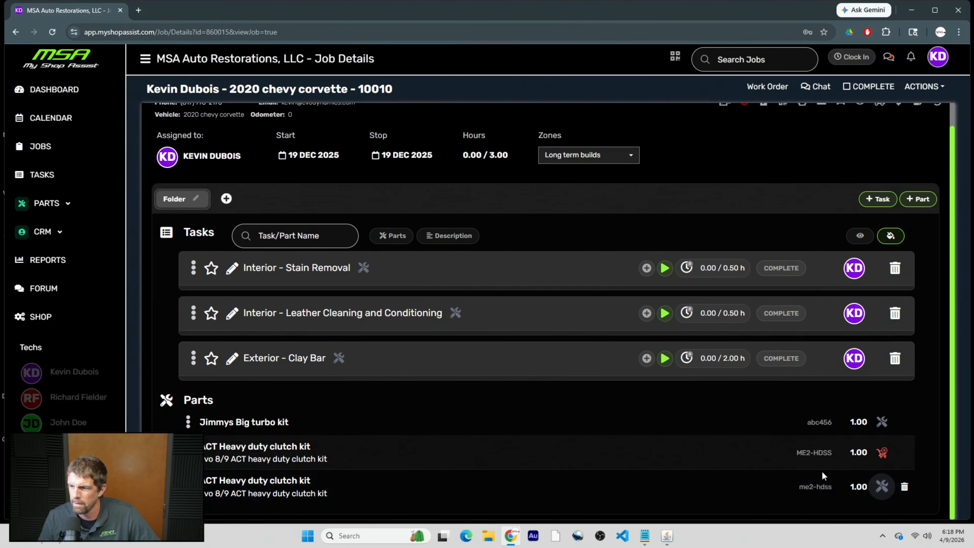
{"action": "left_click", "coordinate": [911, 58]}
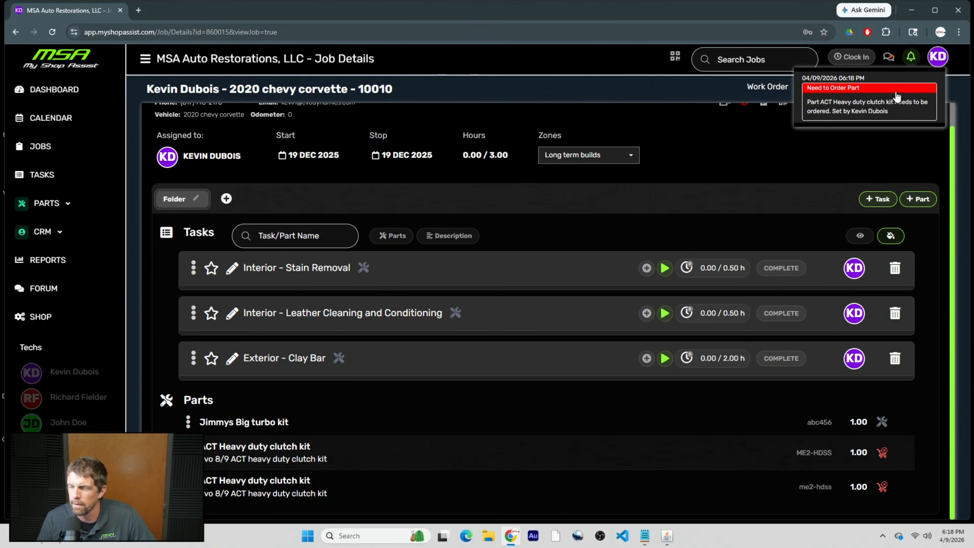
{"action": "left_click", "coordinate": [937, 57]}
{"action": "left_click", "coordinate": [906, 113]}
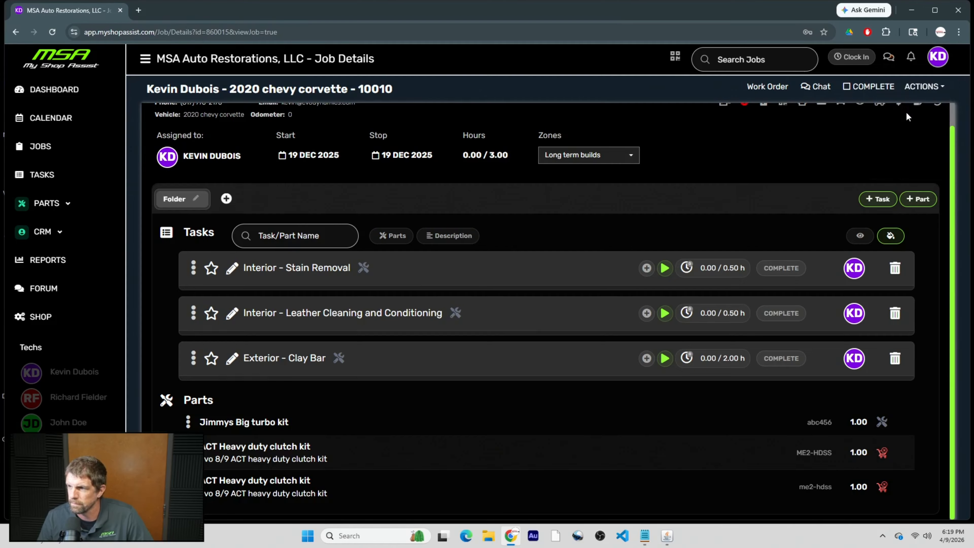
Show the personal Notifications settings listing alert types and their checkboxes.
{"action": "left_click", "coordinate": [912, 68]}
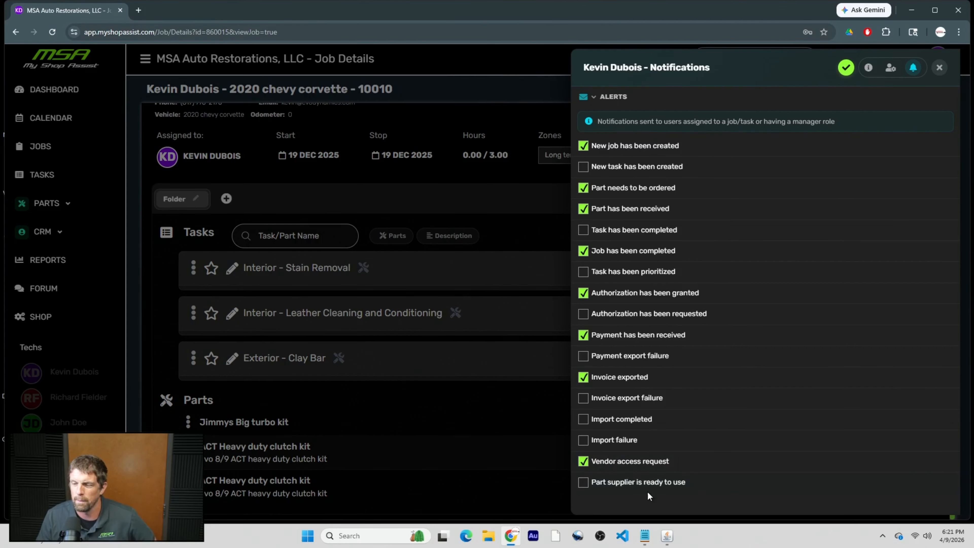
Turn on the 'Part supplier is ready to use' alert and close the notification settings.
{"action": "left_click", "coordinate": [584, 483]}
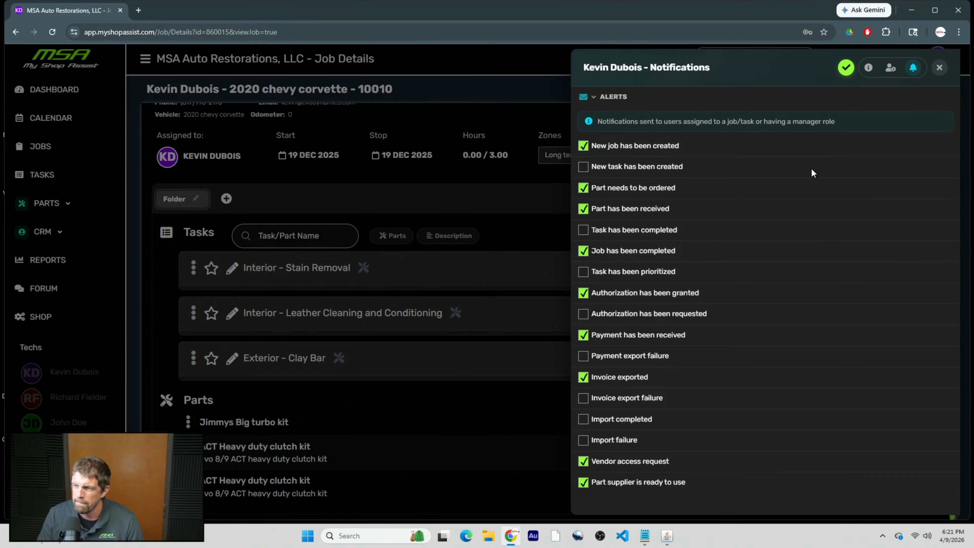
{"action": "key", "text": "Escape"}
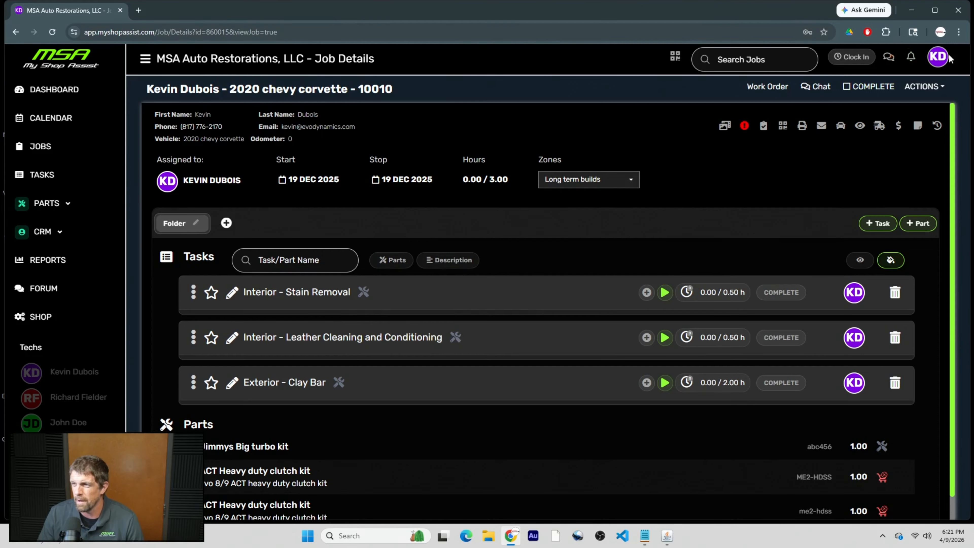
{"action": "left_click", "coordinate": [935, 59]}
{"action": "mouse_move", "coordinate": [901, 80]}
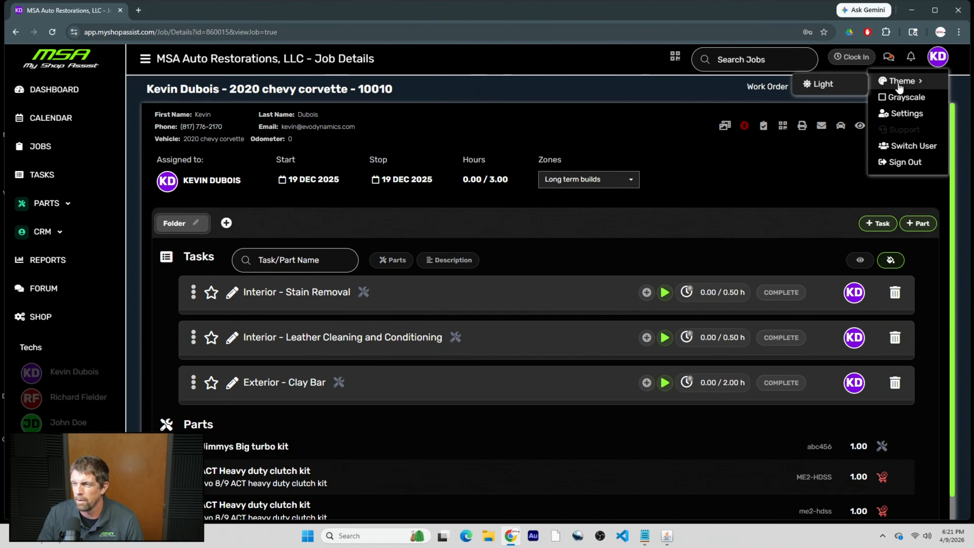
{"action": "left_click", "coordinate": [822, 85]}
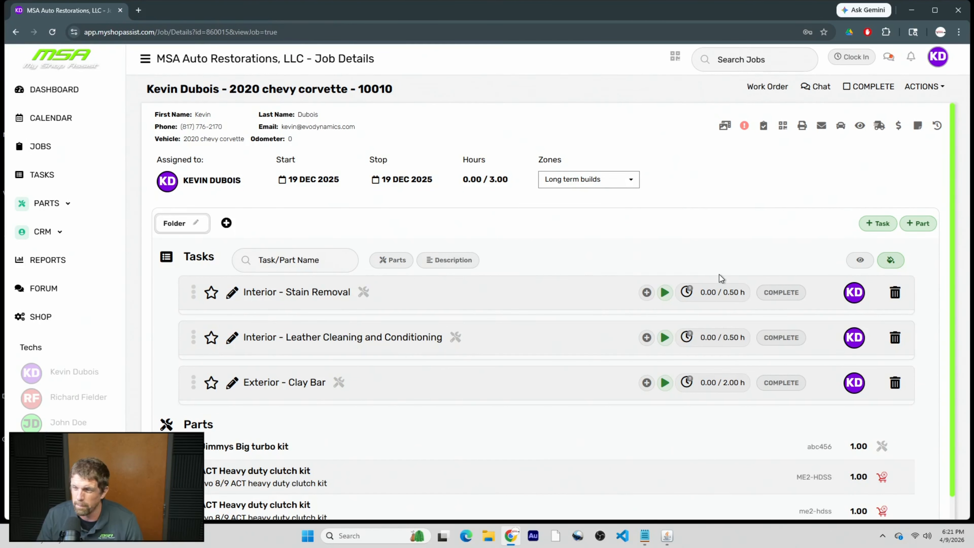
{"action": "left_click", "coordinate": [943, 60]}
{"action": "mouse_move", "coordinate": [902, 81]}
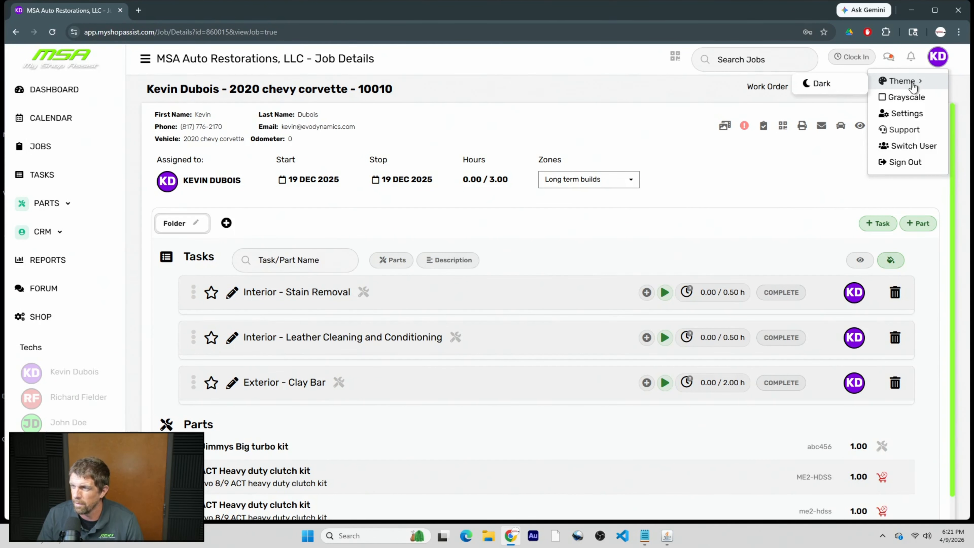
{"action": "left_click", "coordinate": [843, 82]}
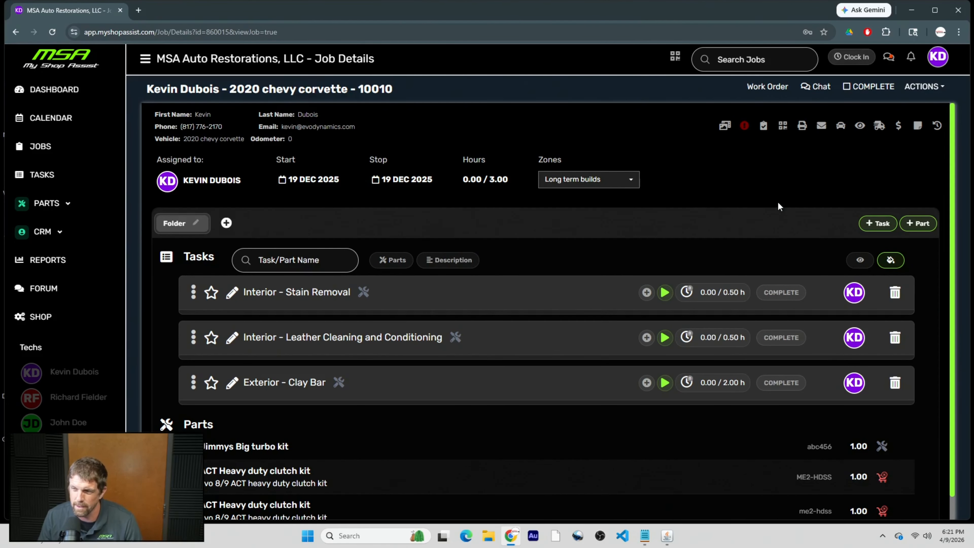
{"action": "left_click", "coordinate": [938, 56]}
{"action": "mouse_move", "coordinate": [902, 81]}
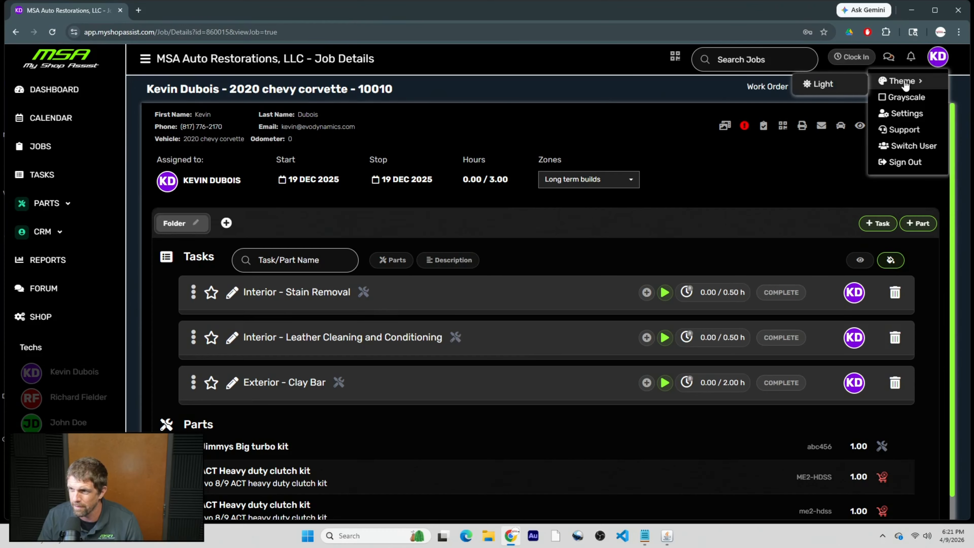
{"action": "left_click", "coordinate": [822, 84]}
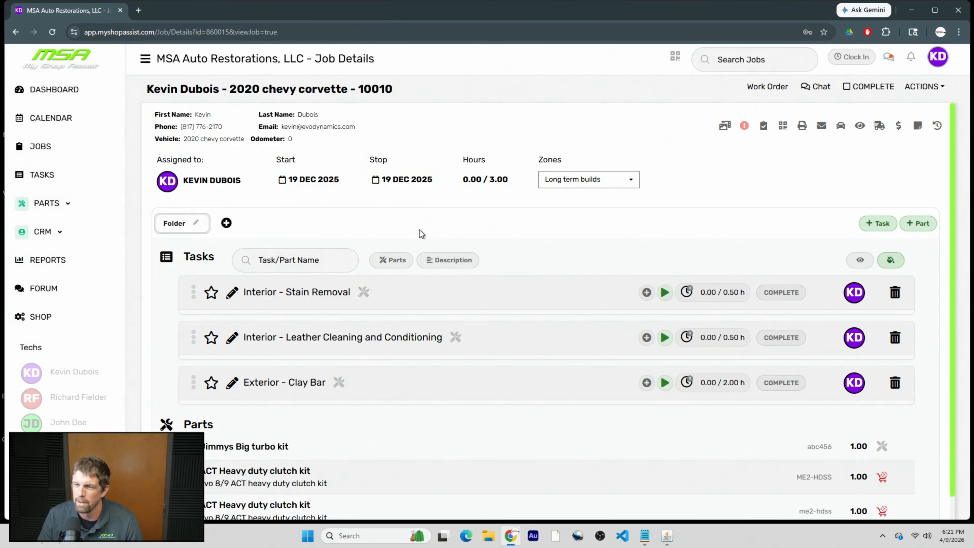
{"action": "left_click", "coordinate": [938, 57]}
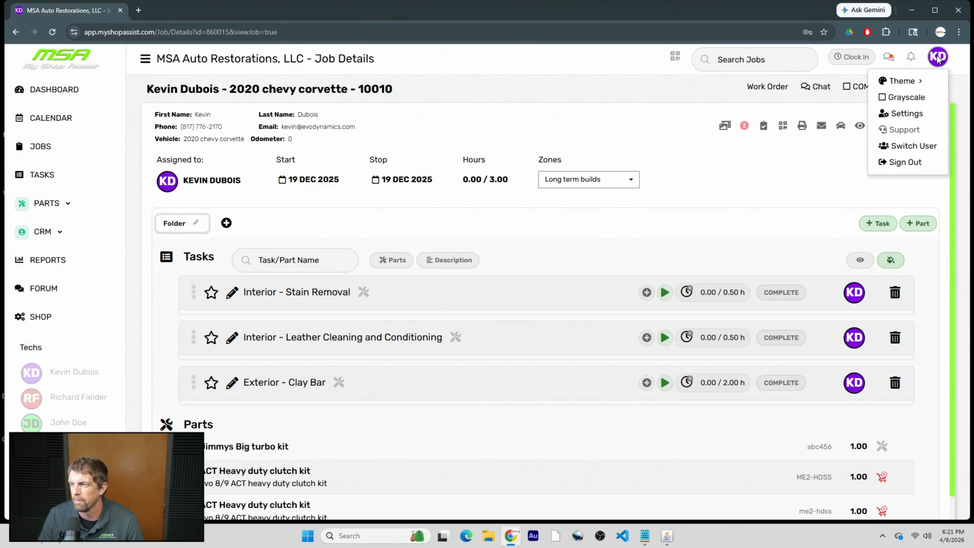
{"action": "mouse_move", "coordinate": [914, 82]}
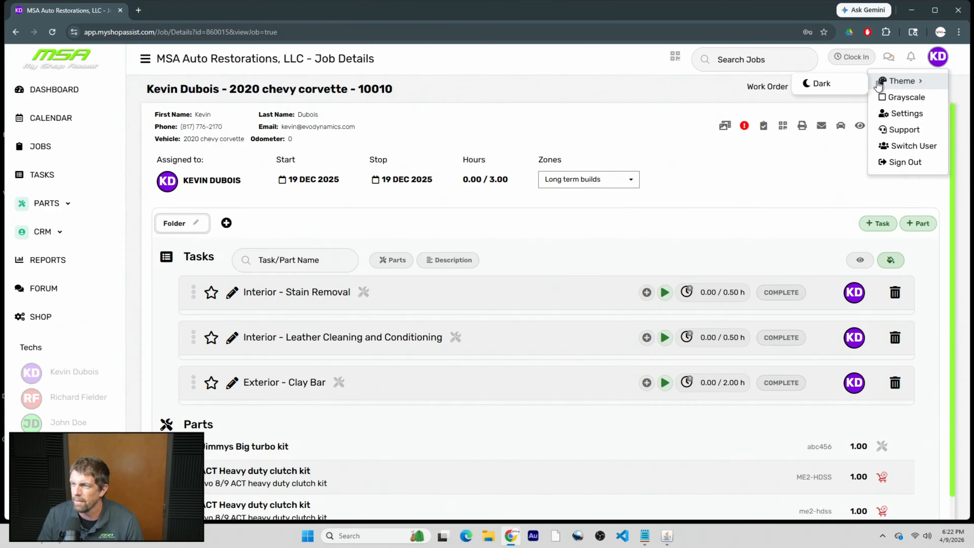
{"action": "left_click", "coordinate": [853, 83]}
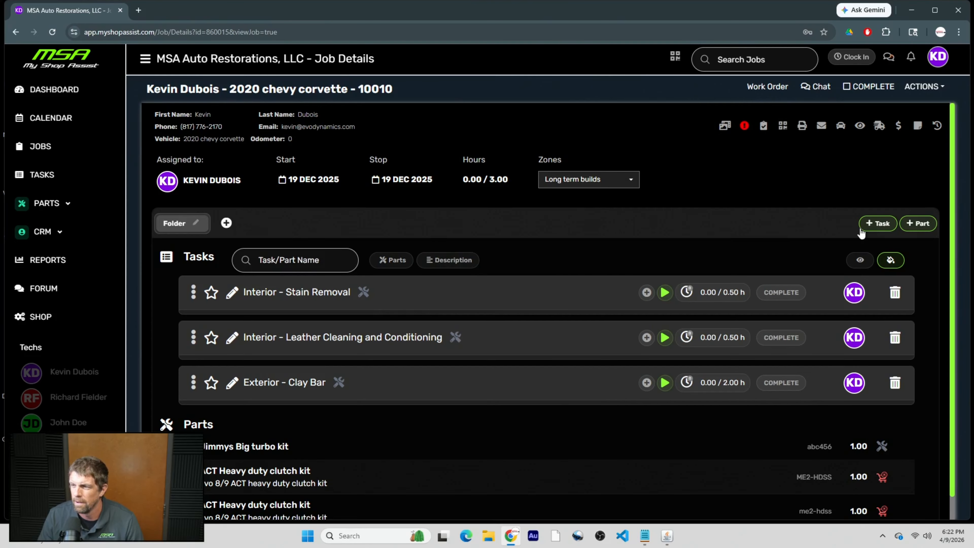
{"action": "left_click", "coordinate": [894, 263]}
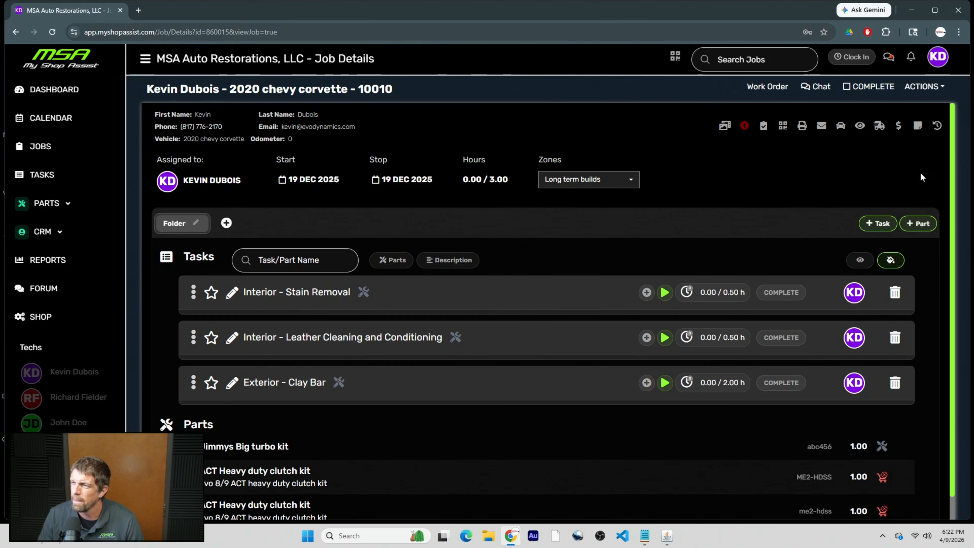
{"action": "left_click", "coordinate": [937, 57]}
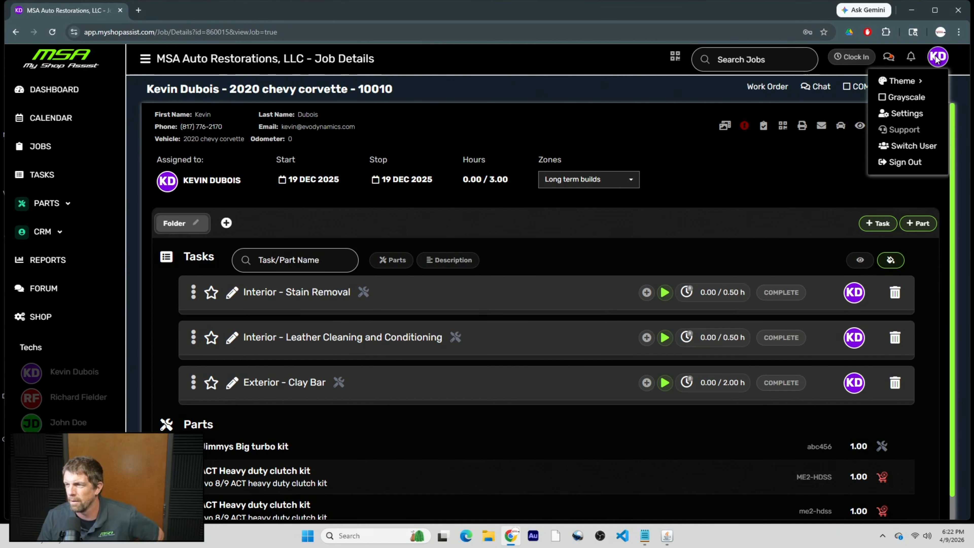
{"action": "left_click", "coordinate": [911, 97]}
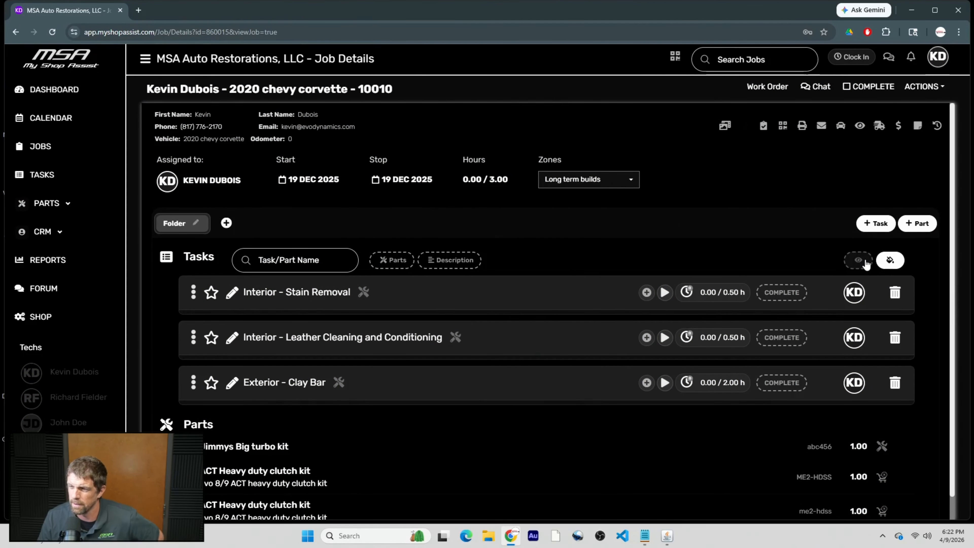
{"action": "left_click", "coordinate": [891, 263]}
{"action": "left_click", "coordinate": [891, 263]}
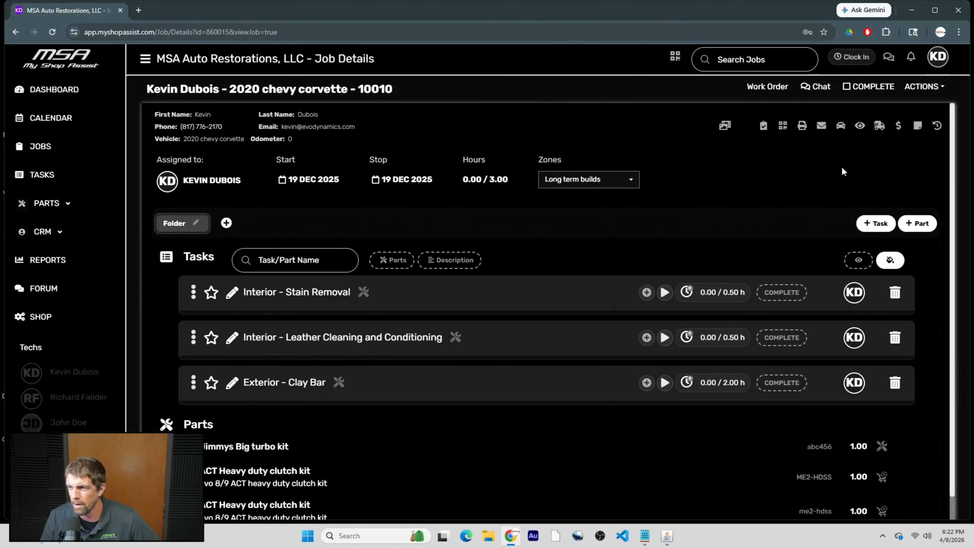
{"action": "left_click", "coordinate": [938, 57]}
{"action": "mouse_move", "coordinate": [934, 82]}
{"action": "left_click", "coordinate": [820, 84]}
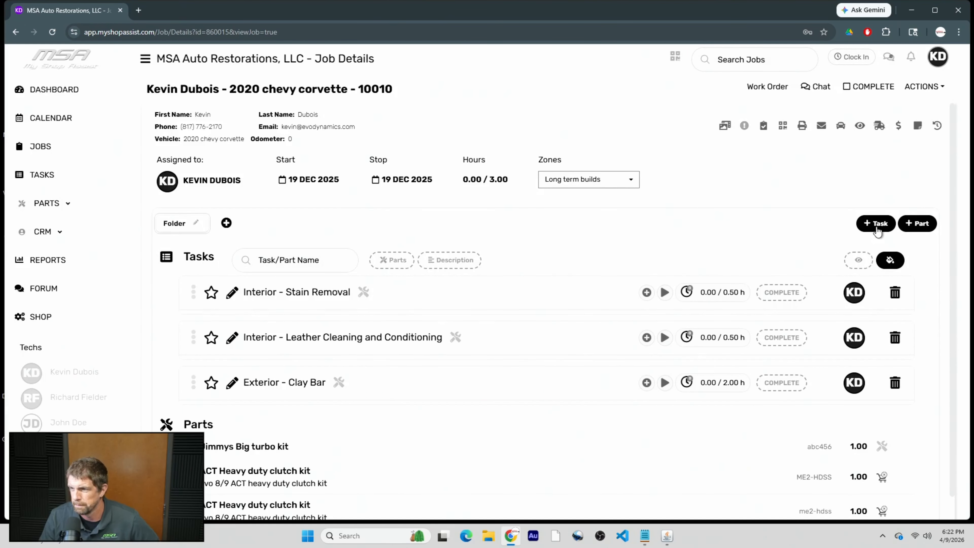
{"action": "left_click", "coordinate": [937, 58]}
{"action": "left_click", "coordinate": [912, 97]}
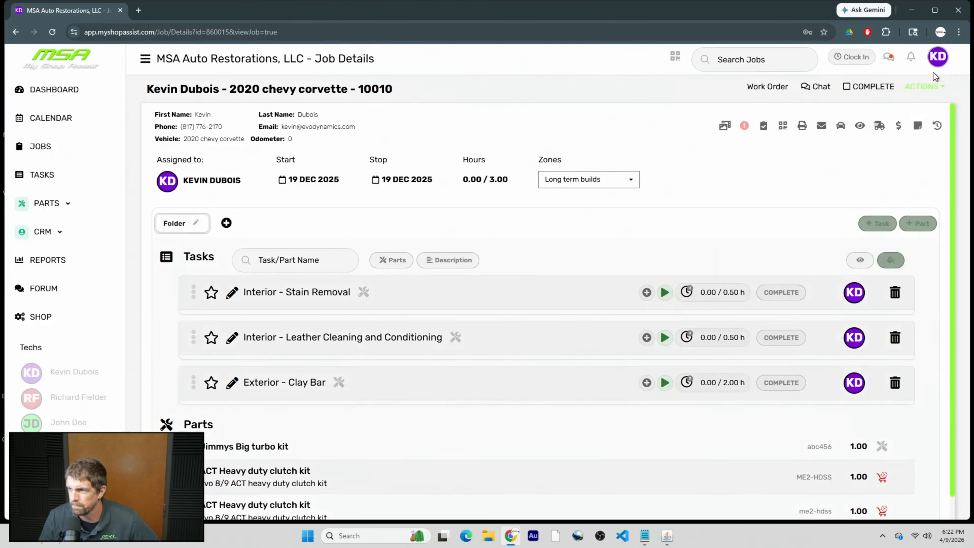
{"action": "left_click", "coordinate": [938, 57]}
{"action": "mouse_move", "coordinate": [925, 86]}
{"action": "left_click", "coordinate": [849, 82]}
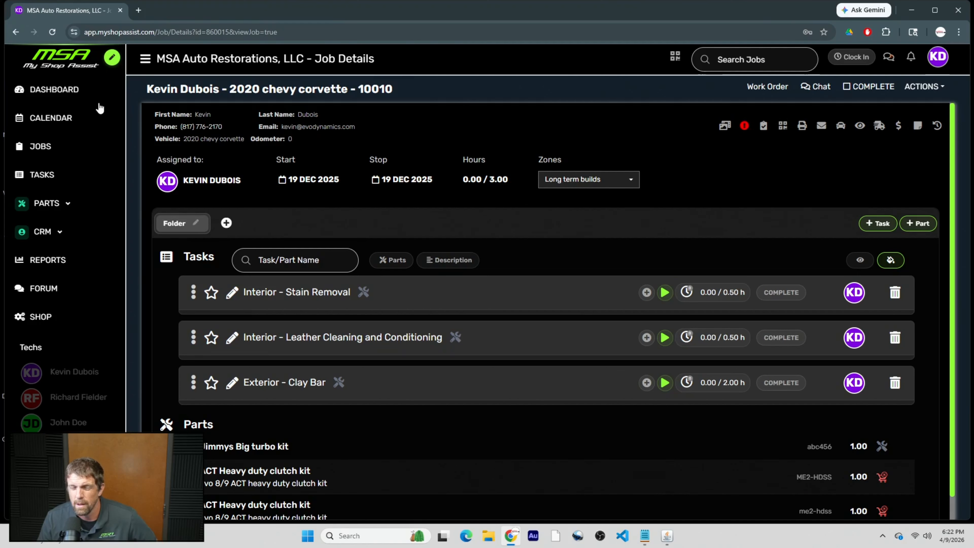
Start customizing the sidebar menu and look over its current items.
{"action": "left_click", "coordinate": [112, 59]}
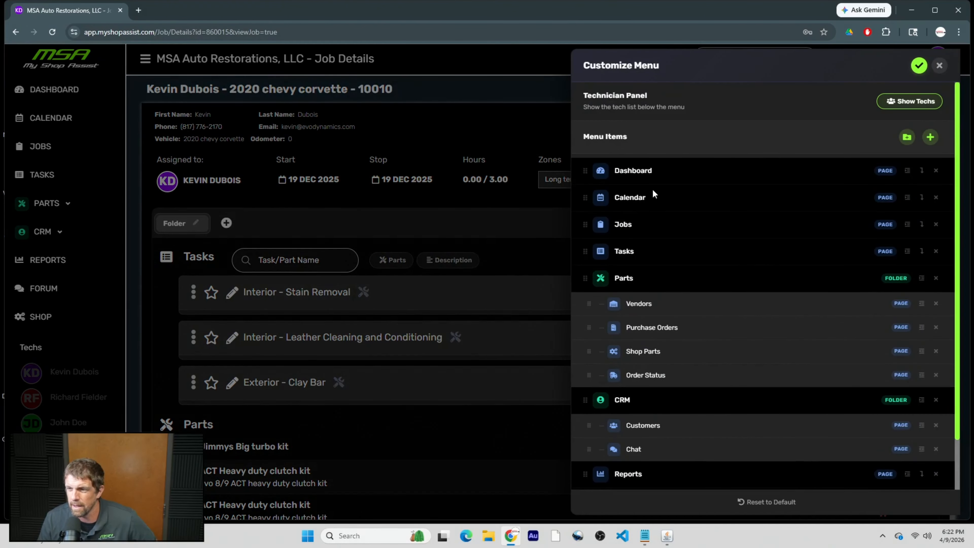
{"action": "scroll", "coordinate": [654, 194], "scroll_direction": "down", "scroll_amount": 3}
{"action": "scroll", "coordinate": [644, 403], "scroll_direction": "up", "scroll_amount": 2}
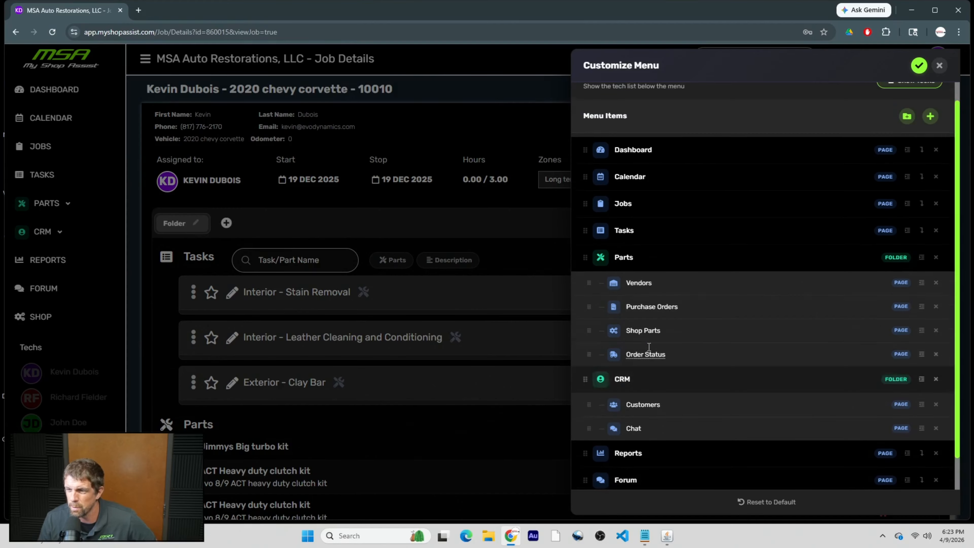
{"action": "scroll", "coordinate": [648, 346], "scroll_direction": "up", "scroll_amount": 1}
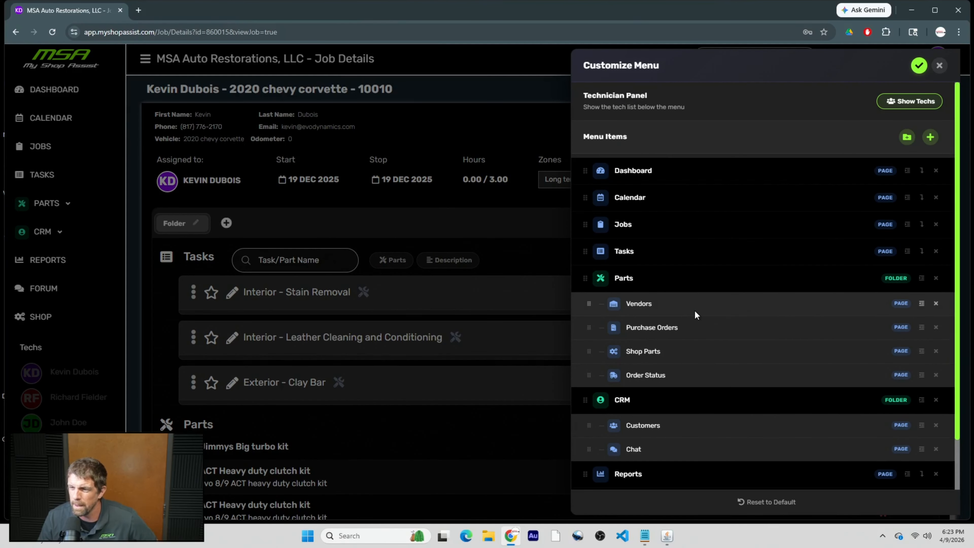
{"action": "scroll", "coordinate": [695, 312], "scroll_direction": "down", "scroll_amount": 2}
{"action": "scroll", "coordinate": [683, 298], "scroll_direction": "up", "scroll_amount": 2}
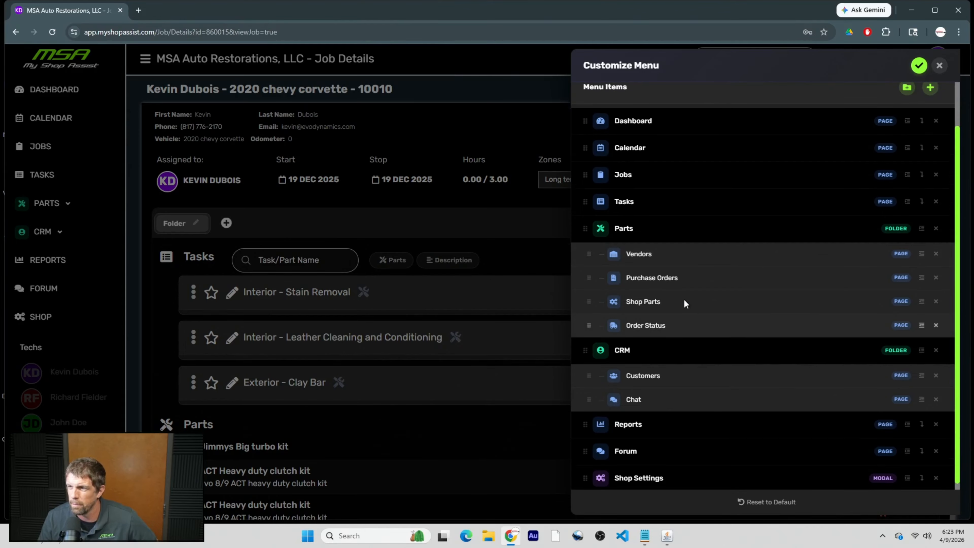
{"action": "scroll", "coordinate": [683, 294], "scroll_direction": "down", "scroll_amount": 2}
{"action": "scroll", "coordinate": [680, 303], "scroll_direction": "up", "scroll_amount": 2}
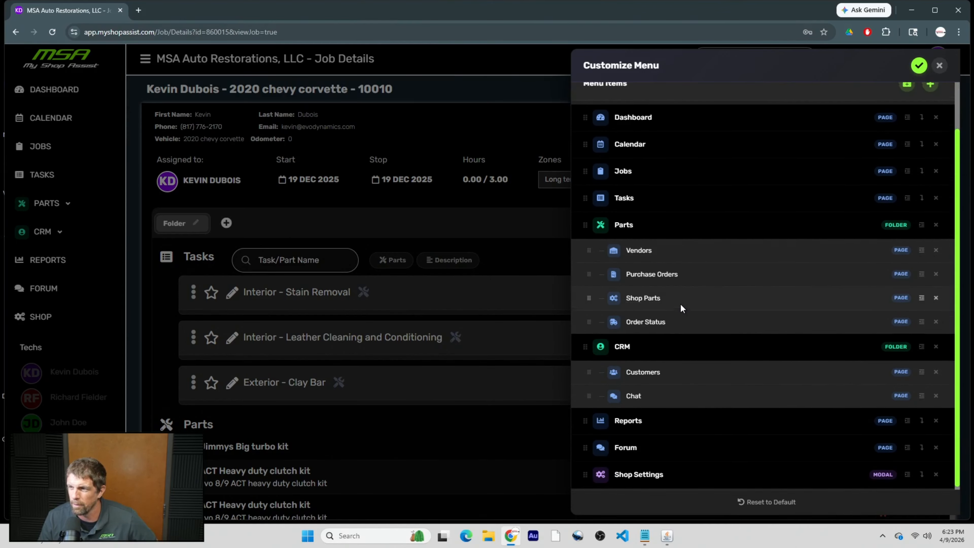
Add Employee Service as a menu item and move it directly below Dashboard.
{"action": "left_click", "coordinate": [930, 137]}
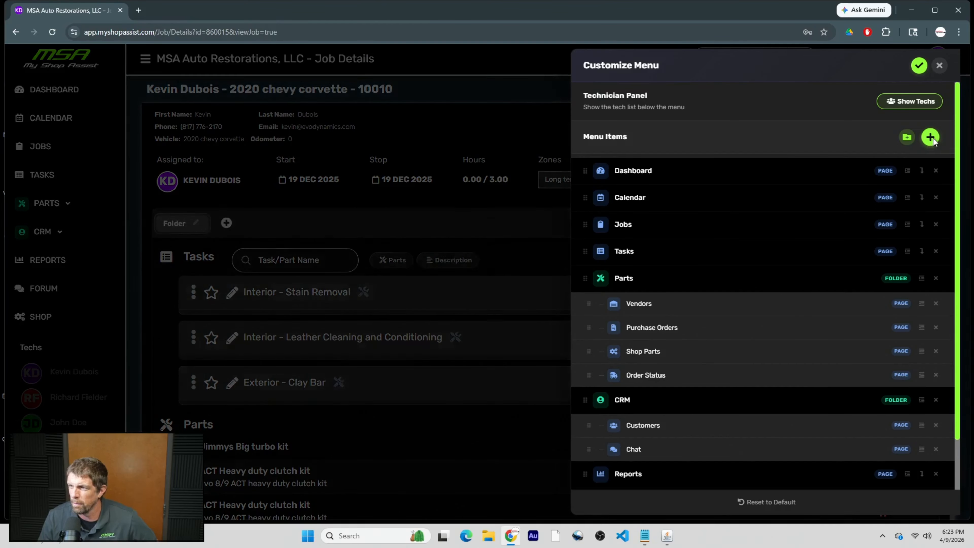
{"action": "scroll", "coordinate": [468, 213], "scroll_direction": "down", "scroll_amount": 10}
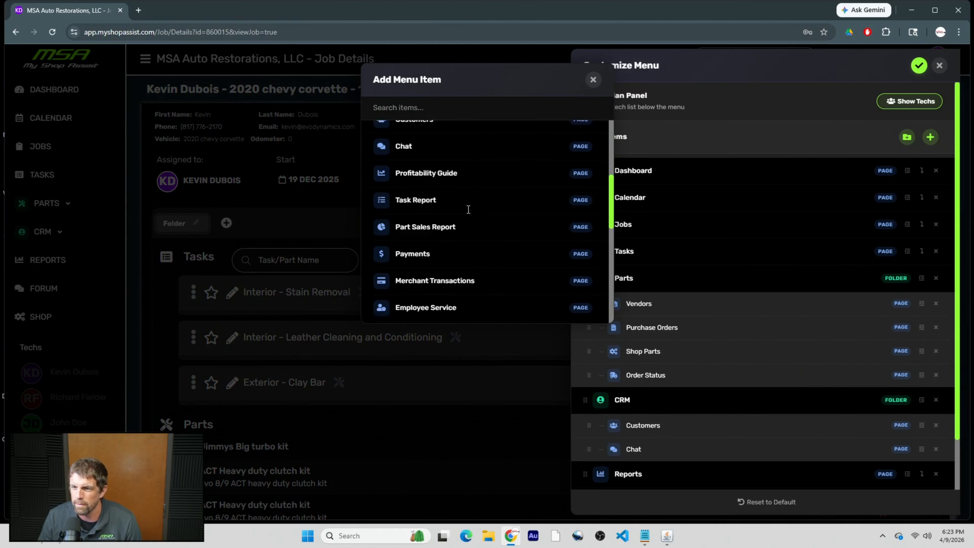
{"action": "scroll", "coordinate": [467, 210], "scroll_direction": "down", "scroll_amount": 4}
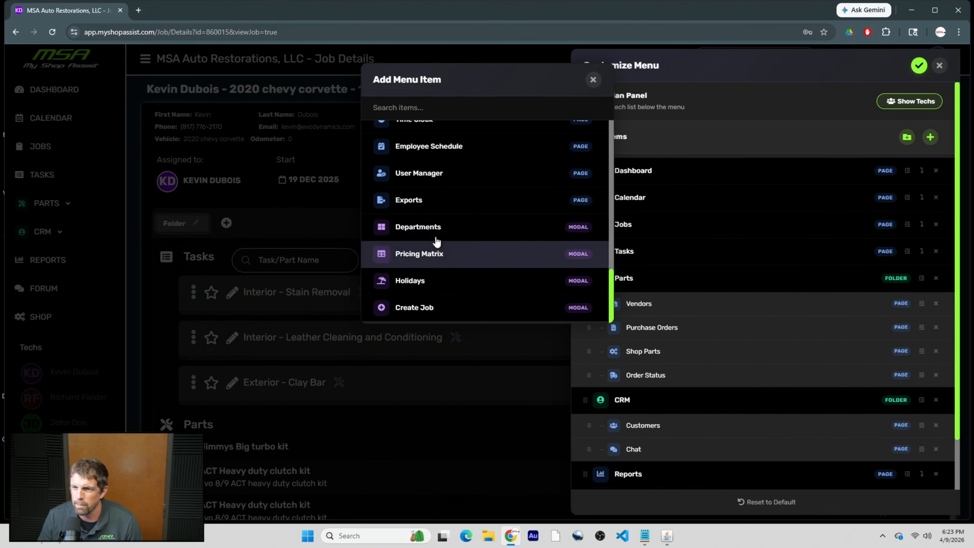
{"action": "scroll", "coordinate": [436, 236], "scroll_direction": "up", "scroll_amount": 2}
{"action": "scroll", "coordinate": [444, 203], "scroll_direction": "up", "scroll_amount": 3}
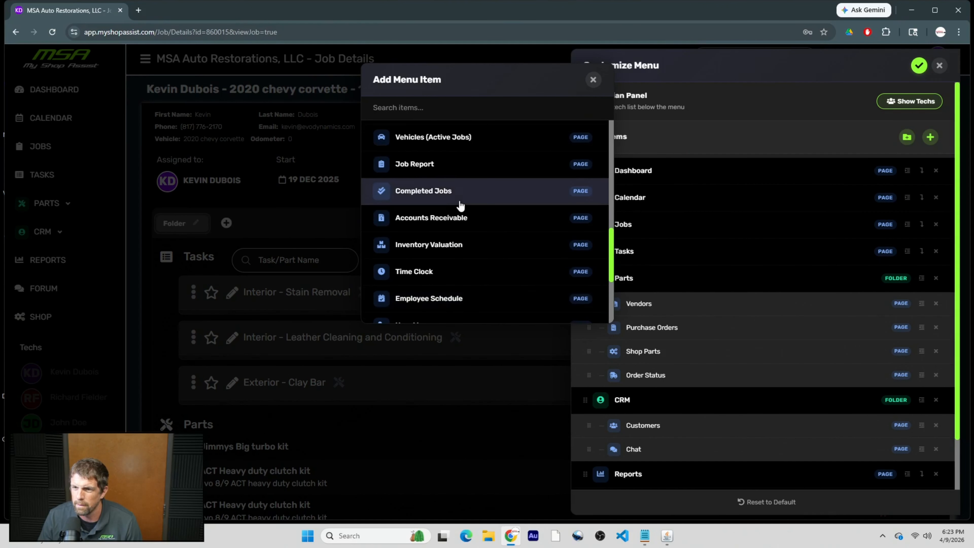
{"action": "scroll", "coordinate": [459, 206], "scroll_direction": "down", "scroll_amount": 3}
{"action": "scroll", "coordinate": [460, 207], "scroll_direction": "down", "scroll_amount": 2}
{"action": "scroll", "coordinate": [460, 209], "scroll_direction": "up", "scroll_amount": 7}
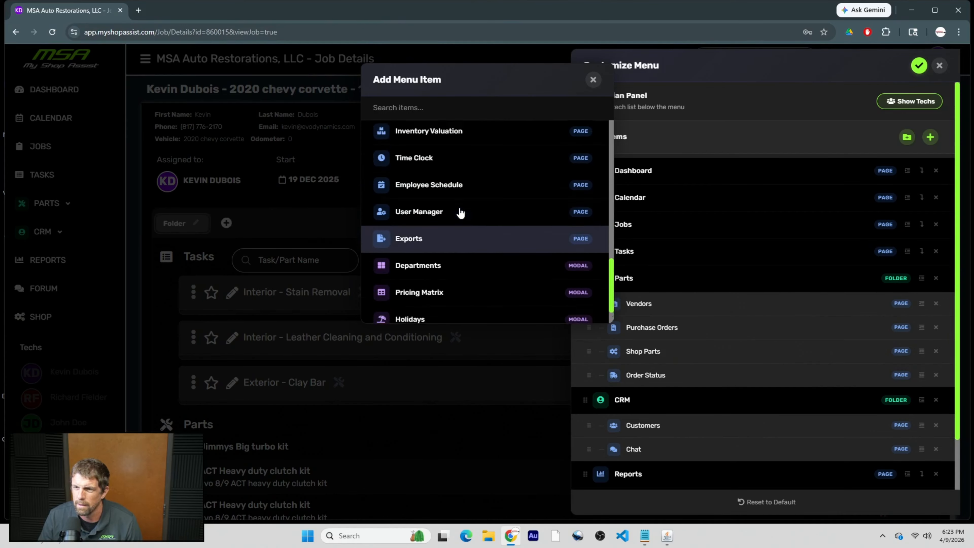
{"action": "scroll", "coordinate": [456, 249], "scroll_direction": "up", "scroll_amount": 4}
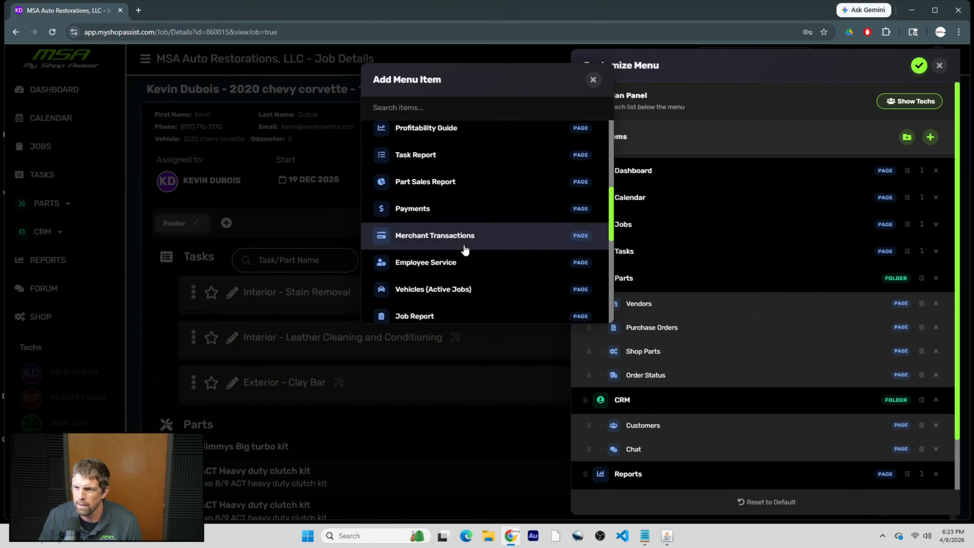
{"action": "left_click", "coordinate": [573, 267]}
{"action": "scroll", "coordinate": [671, 285], "scroll_direction": "down", "scroll_amount": 2}
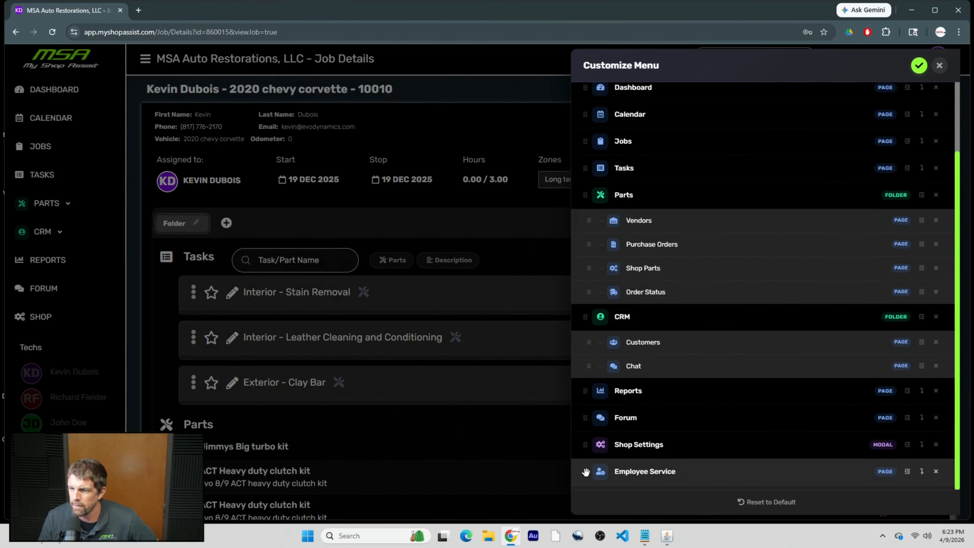
{"action": "left_click_drag", "start_coordinate": [585, 472], "coordinate": [586, 114]}
{"action": "scroll", "coordinate": [814, 178], "scroll_direction": "up", "scroll_amount": 2}
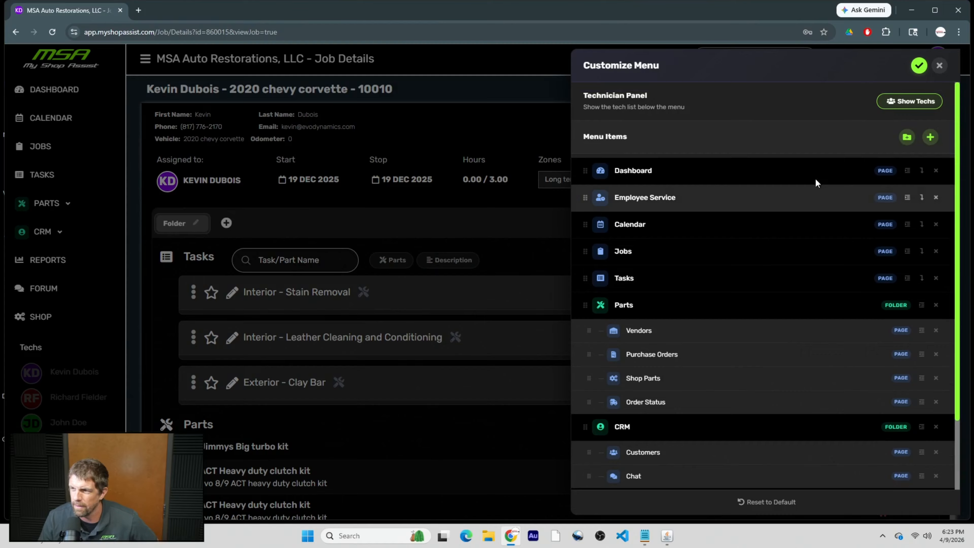
Add Profitability Guide right after Dashboard and move Purchase Orders above Vendors in Parts.
{"action": "left_click", "coordinate": [931, 139]}
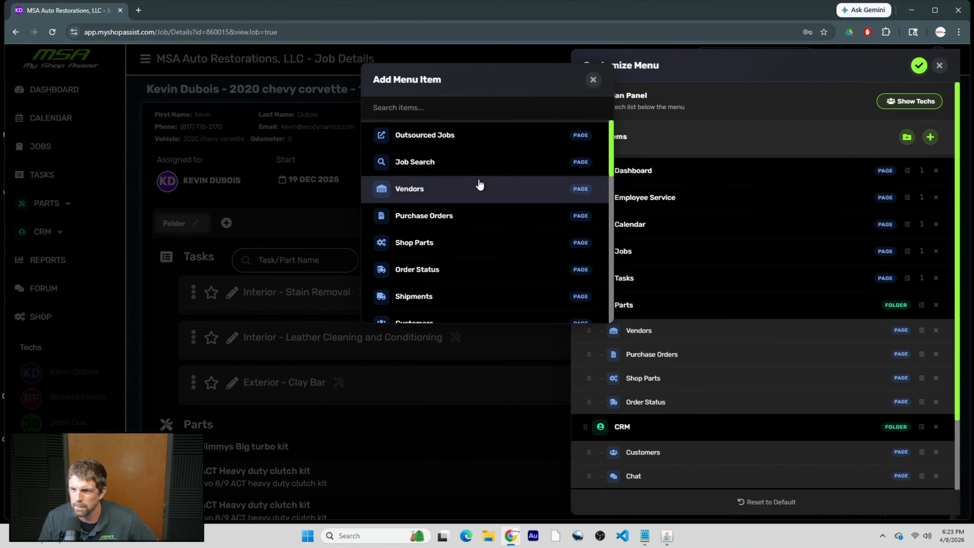
{"action": "scroll", "coordinate": [480, 185], "scroll_direction": "down", "scroll_amount": 5}
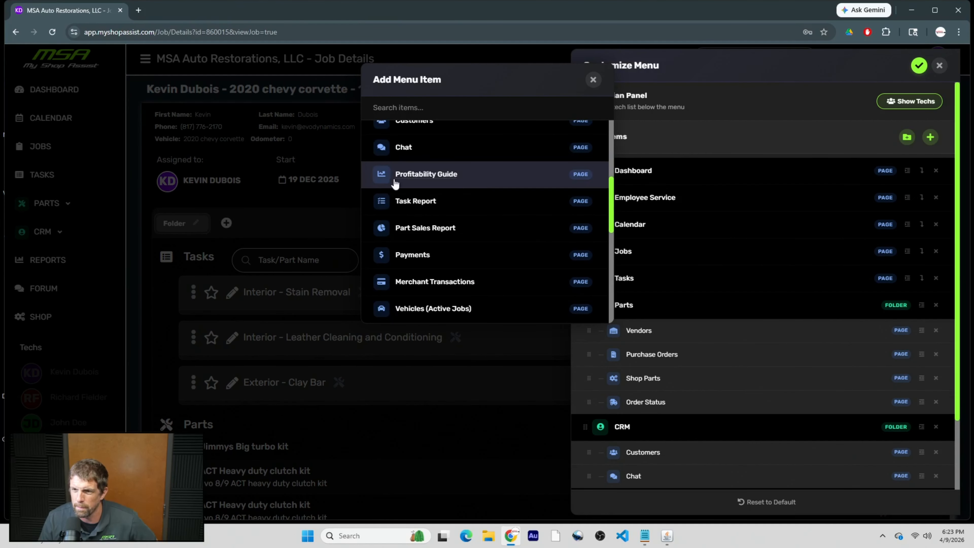
{"action": "left_click", "coordinate": [582, 182]}
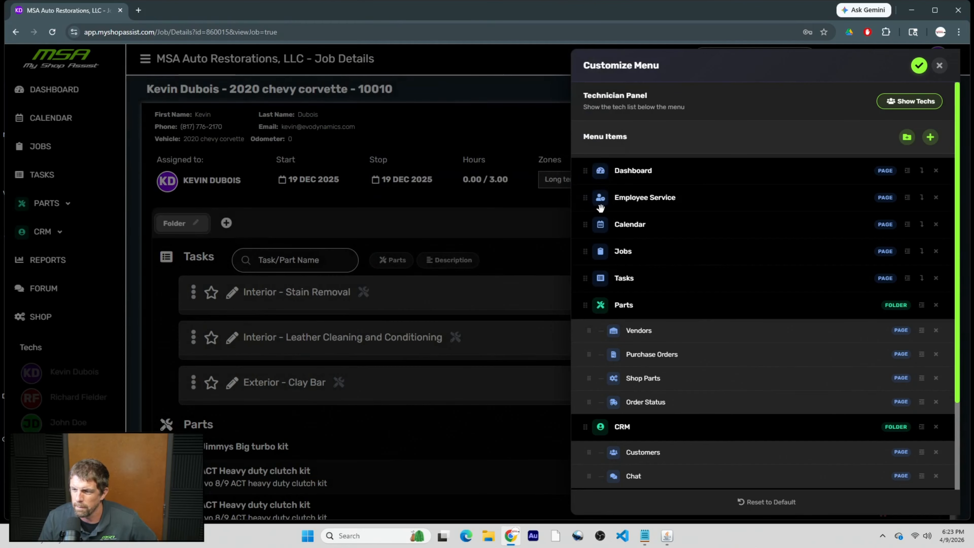
{"action": "left_click_drag", "start_coordinate": [588, 470], "coordinate": [591, 94]}
{"action": "scroll", "coordinate": [590, 180], "scroll_direction": "up", "scroll_amount": 2}
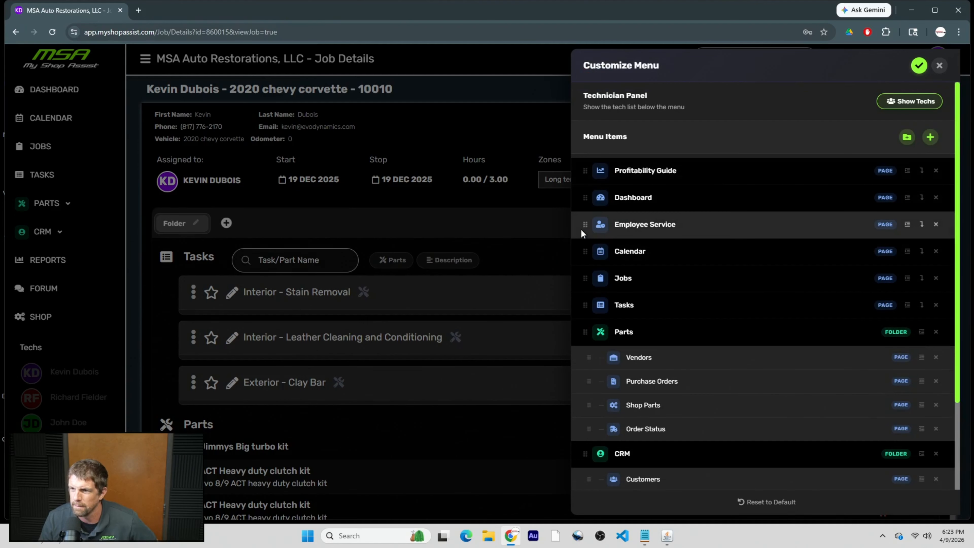
{"action": "left_click_drag", "start_coordinate": [589, 202], "coordinate": [586, 169]}
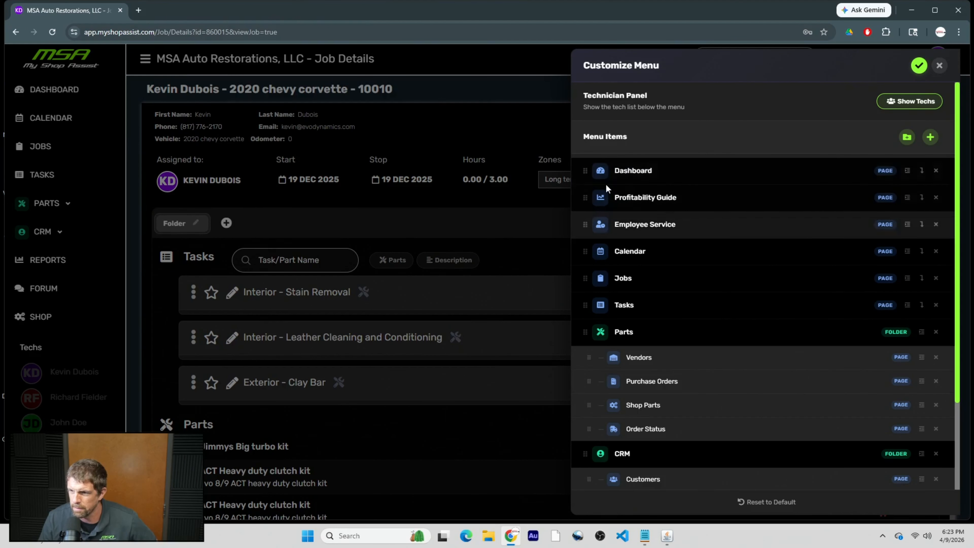
{"action": "scroll", "coordinate": [613, 308], "scroll_direction": "down", "scroll_amount": 3}
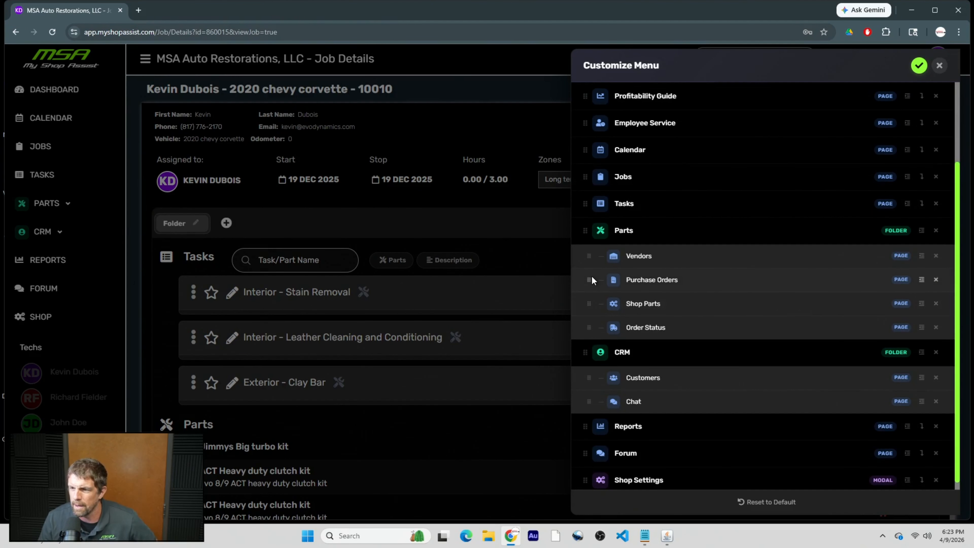
{"action": "left_click_drag", "start_coordinate": [587, 279], "coordinate": [592, 192]}
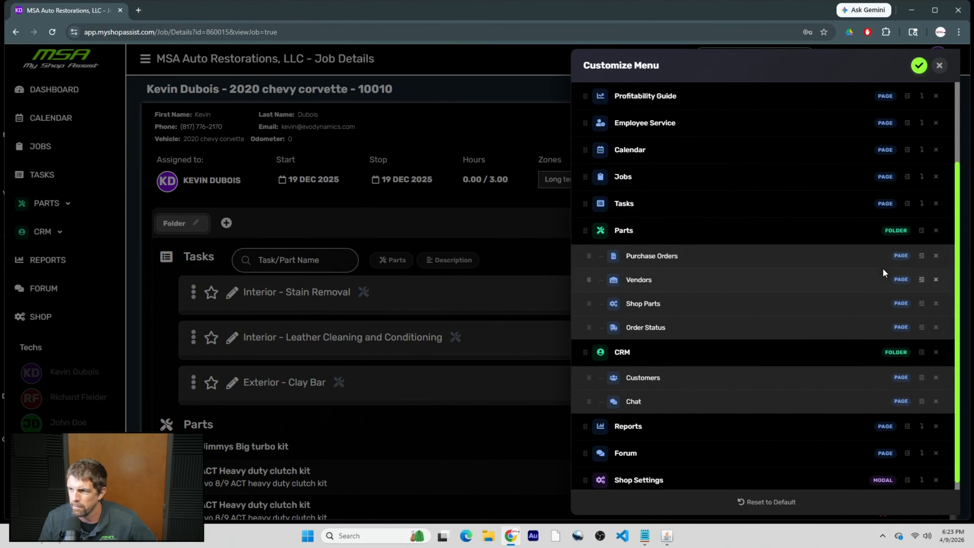
Move Purchase Orders out of Parts to sit between Jobs and Tasks, and remove Calendar.
{"action": "left_click", "coordinate": [921, 256]}
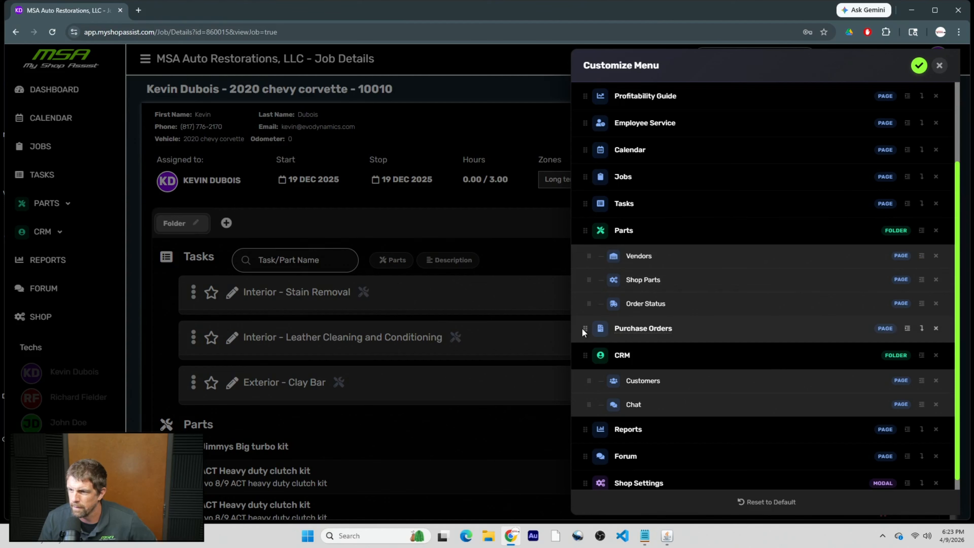
{"action": "left_click_drag", "start_coordinate": [583, 325], "coordinate": [592, 201]}
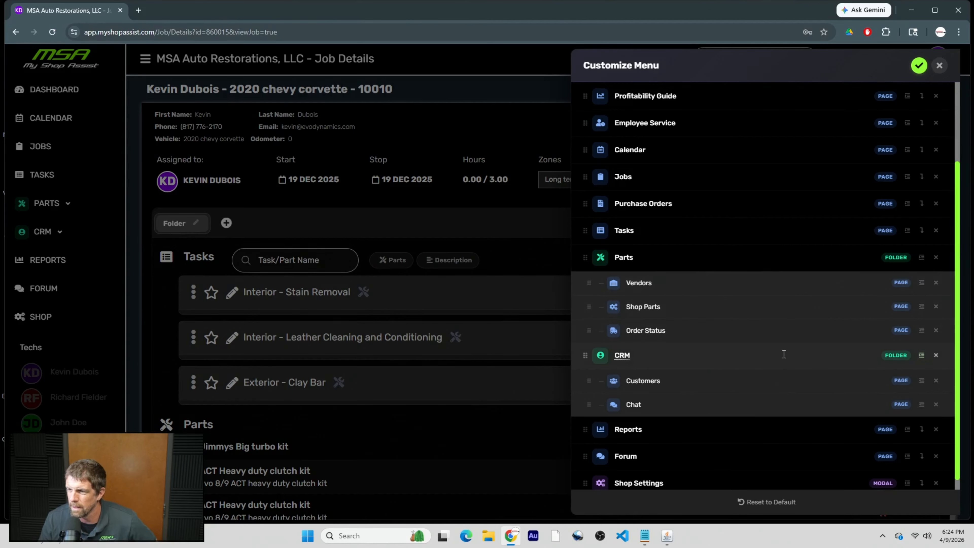
{"action": "scroll", "coordinate": [715, 418], "scroll_direction": "down", "scroll_amount": 1}
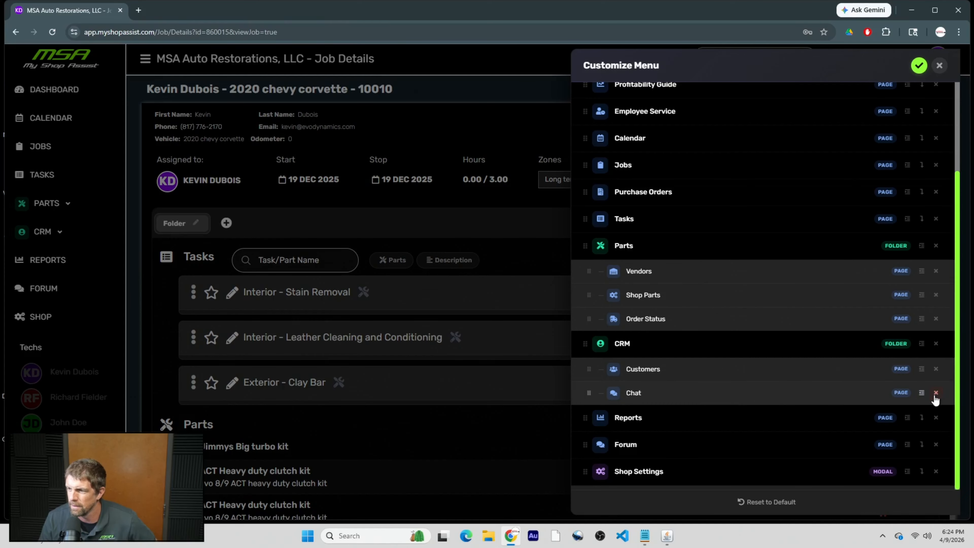
{"action": "scroll", "coordinate": [700, 365], "scroll_direction": "up", "scroll_amount": 3}
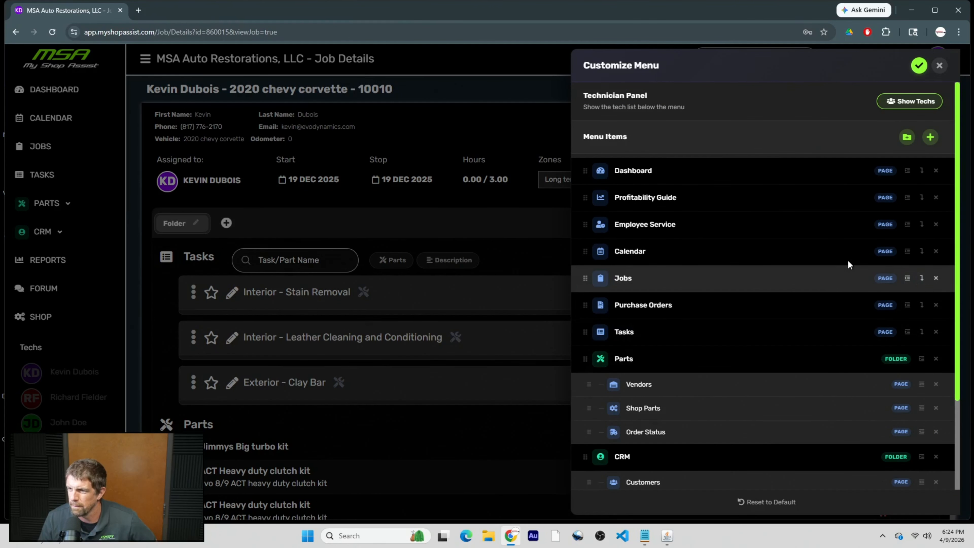
{"action": "left_click", "coordinate": [936, 251]}
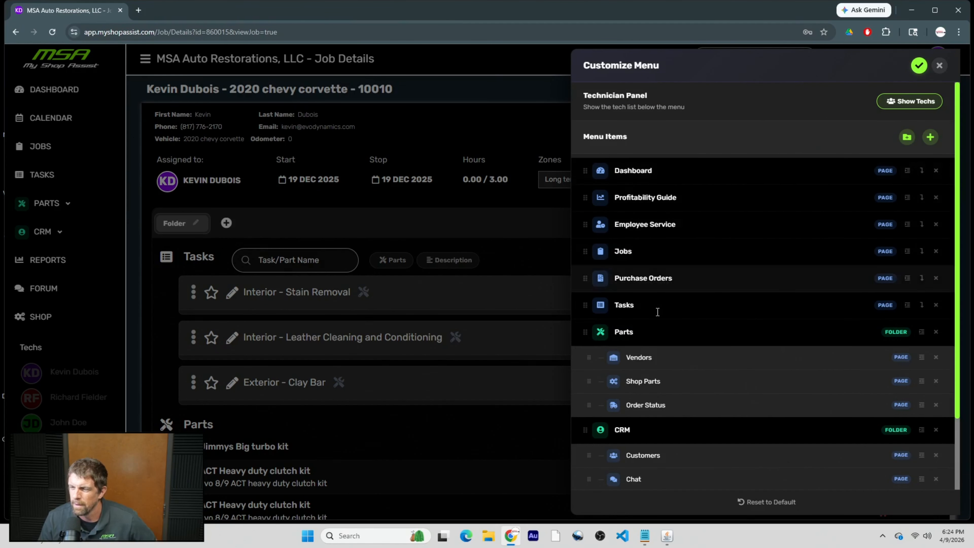
Save the new sidebar order, then turn off Show Techs in Customize Menu and save again.
{"action": "left_click", "coordinate": [918, 66]}
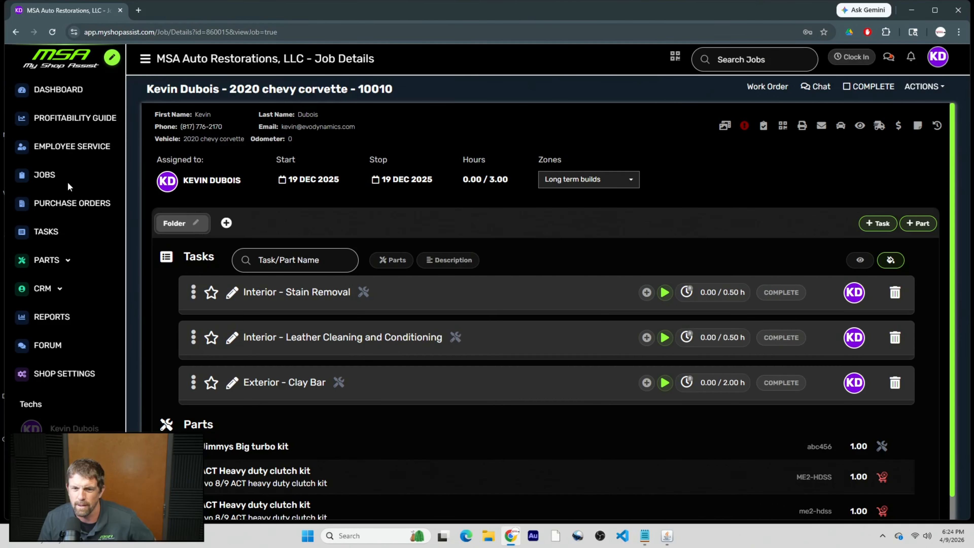
{"action": "left_click", "coordinate": [111, 57]}
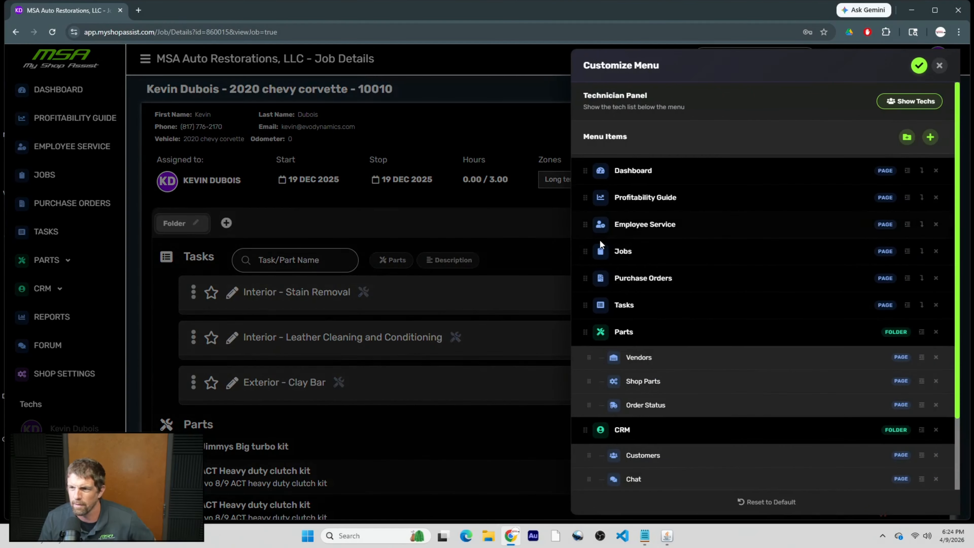
{"action": "scroll", "coordinate": [716, 384], "scroll_direction": "down", "scroll_amount": 2}
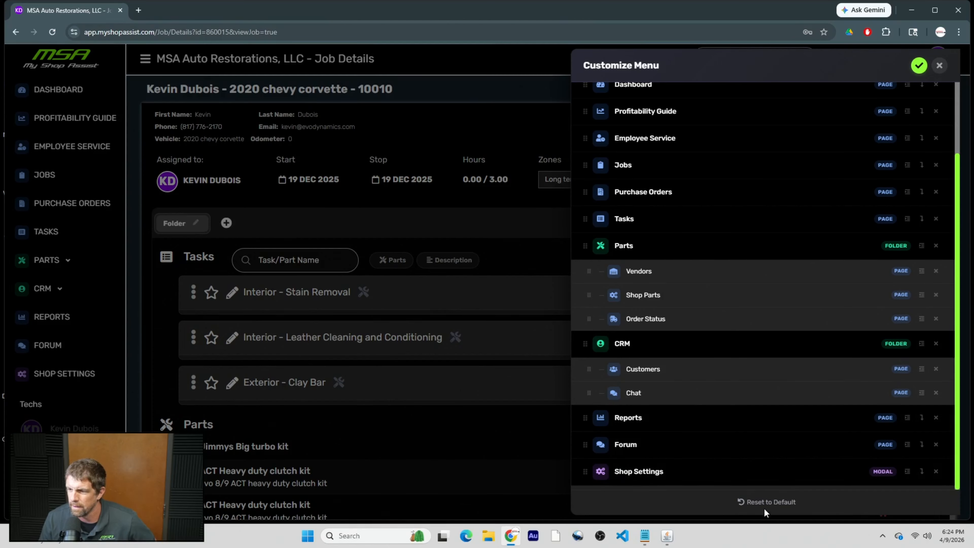
{"action": "scroll", "coordinate": [761, 484], "scroll_direction": "up", "scroll_amount": 2}
{"action": "scroll", "coordinate": [759, 478], "scroll_direction": "down", "scroll_amount": 2}
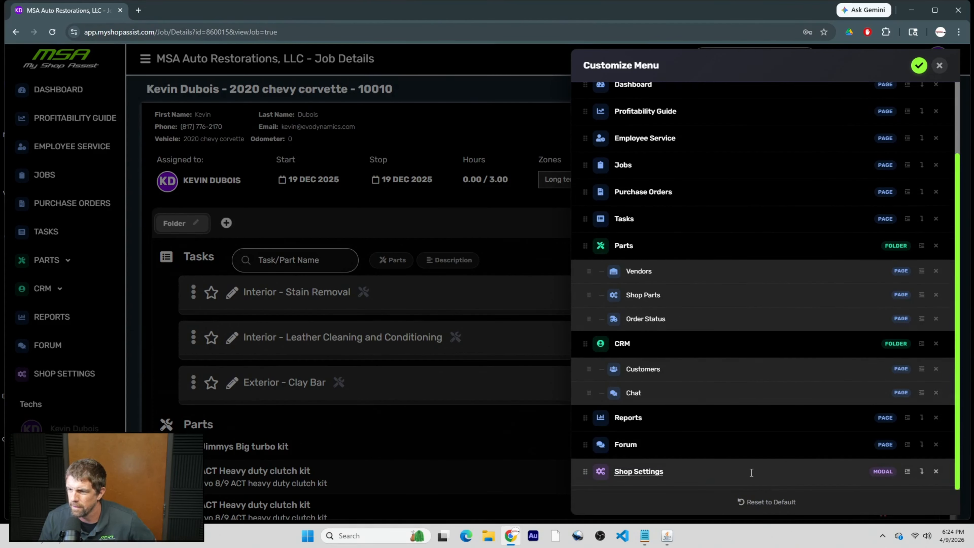
{"action": "scroll", "coordinate": [751, 473], "scroll_direction": "up", "scroll_amount": 2}
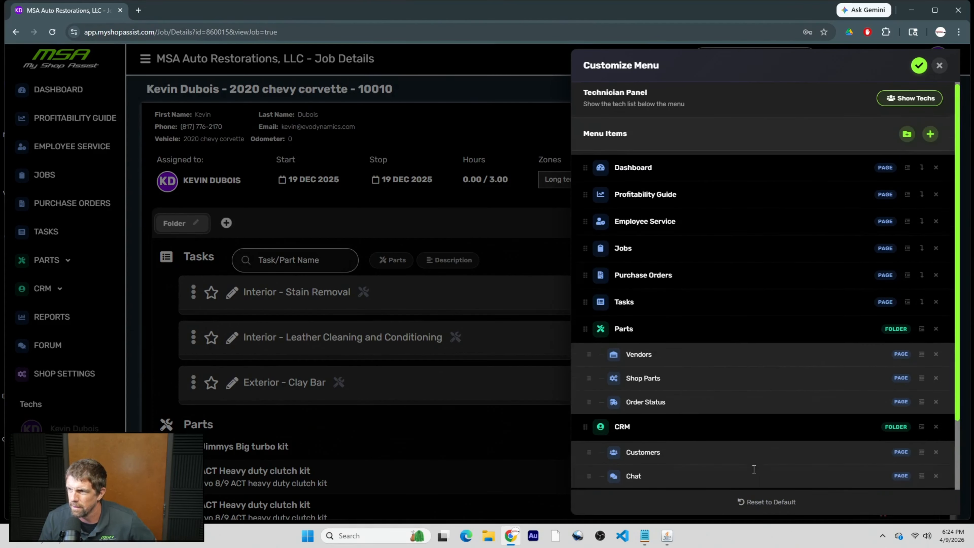
{"action": "left_click", "coordinate": [921, 101]}
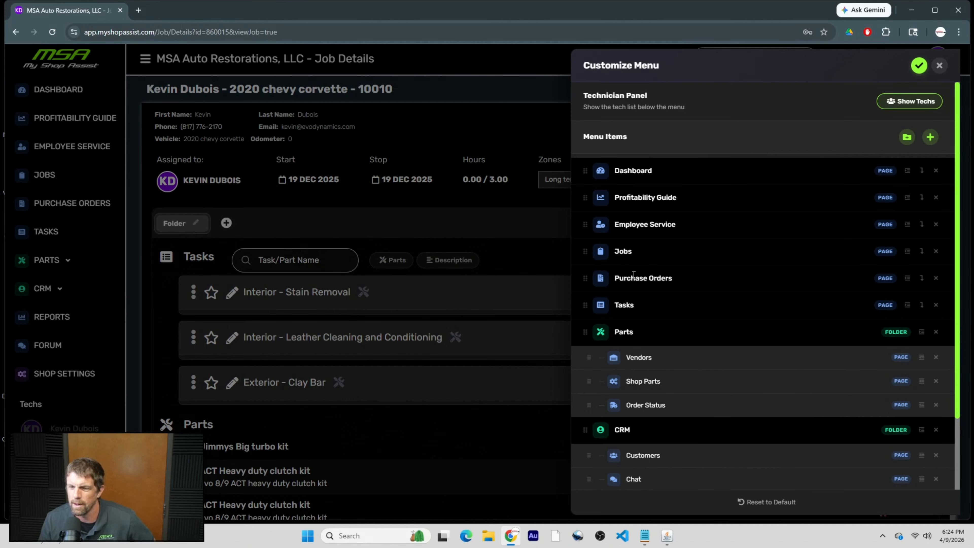
{"action": "left_click", "coordinate": [919, 65]}
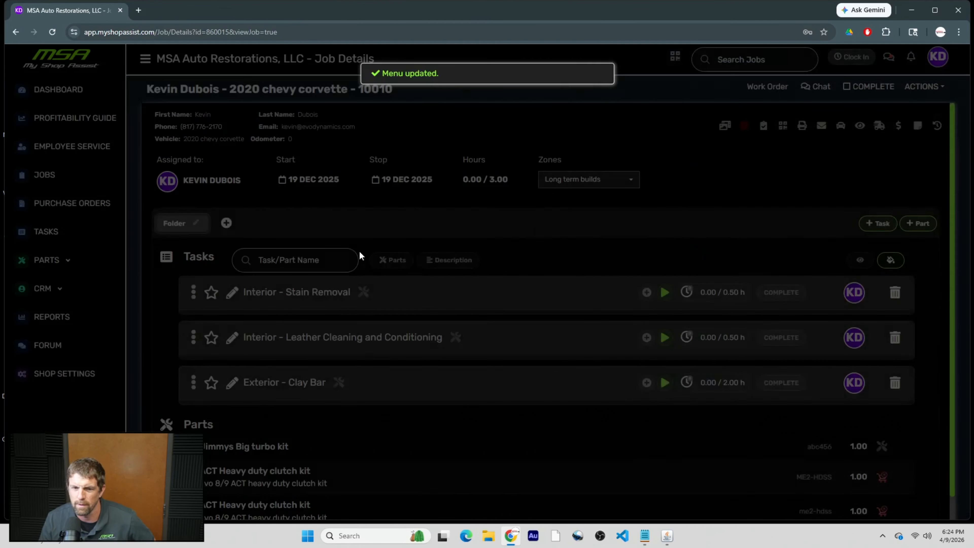